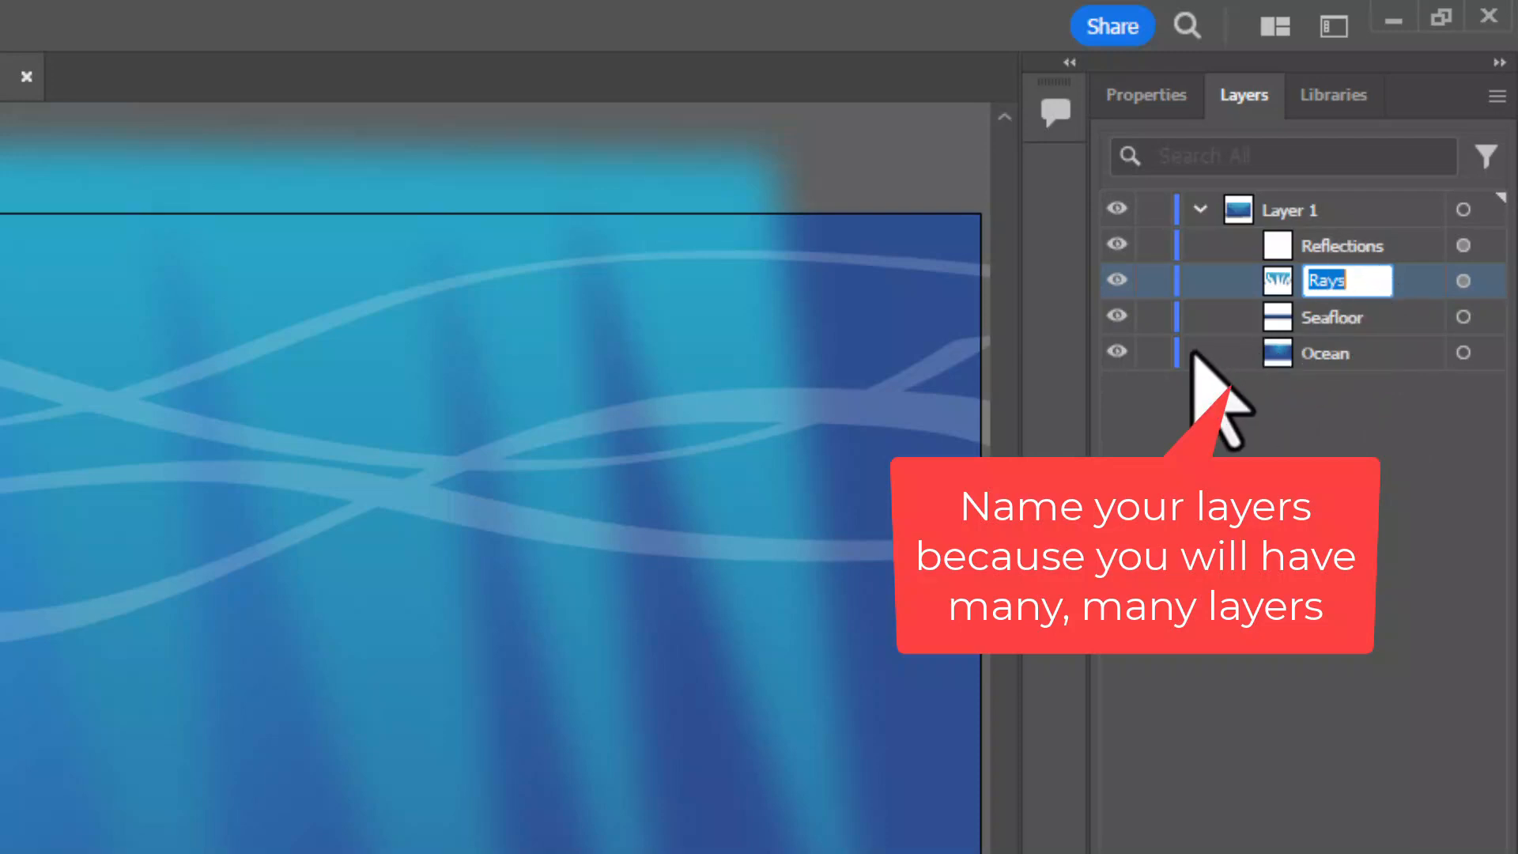
# Confirm the name Rays for the light-ray sublayer and lock the Reflections, Rays, Seafloor and Ocean sublayers
pyautogui.press('Return')
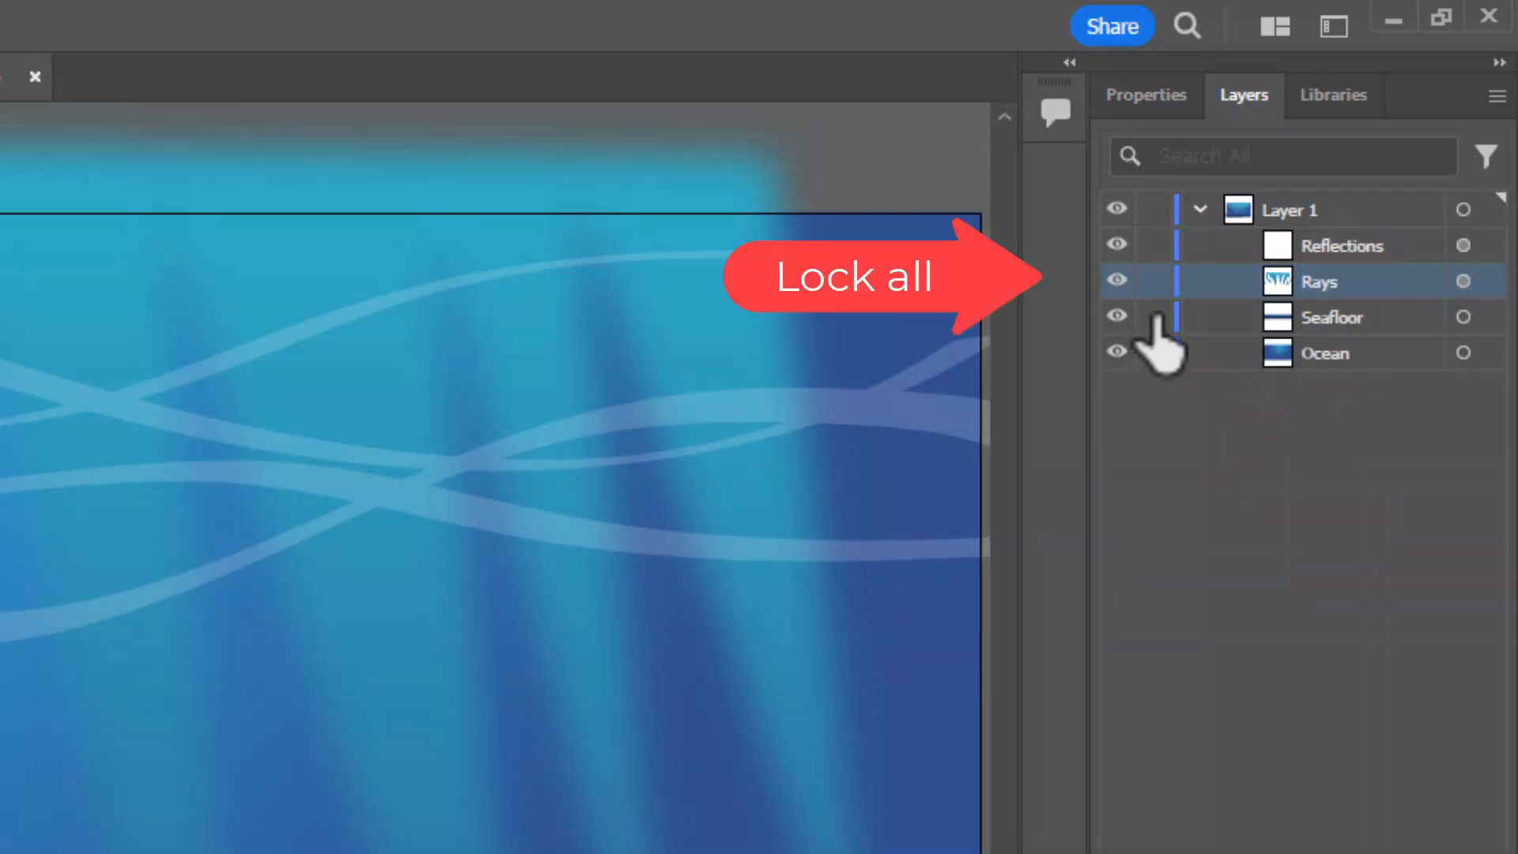
pyautogui.moveTo(1154, 353); pyautogui.dragTo(1155, 304)
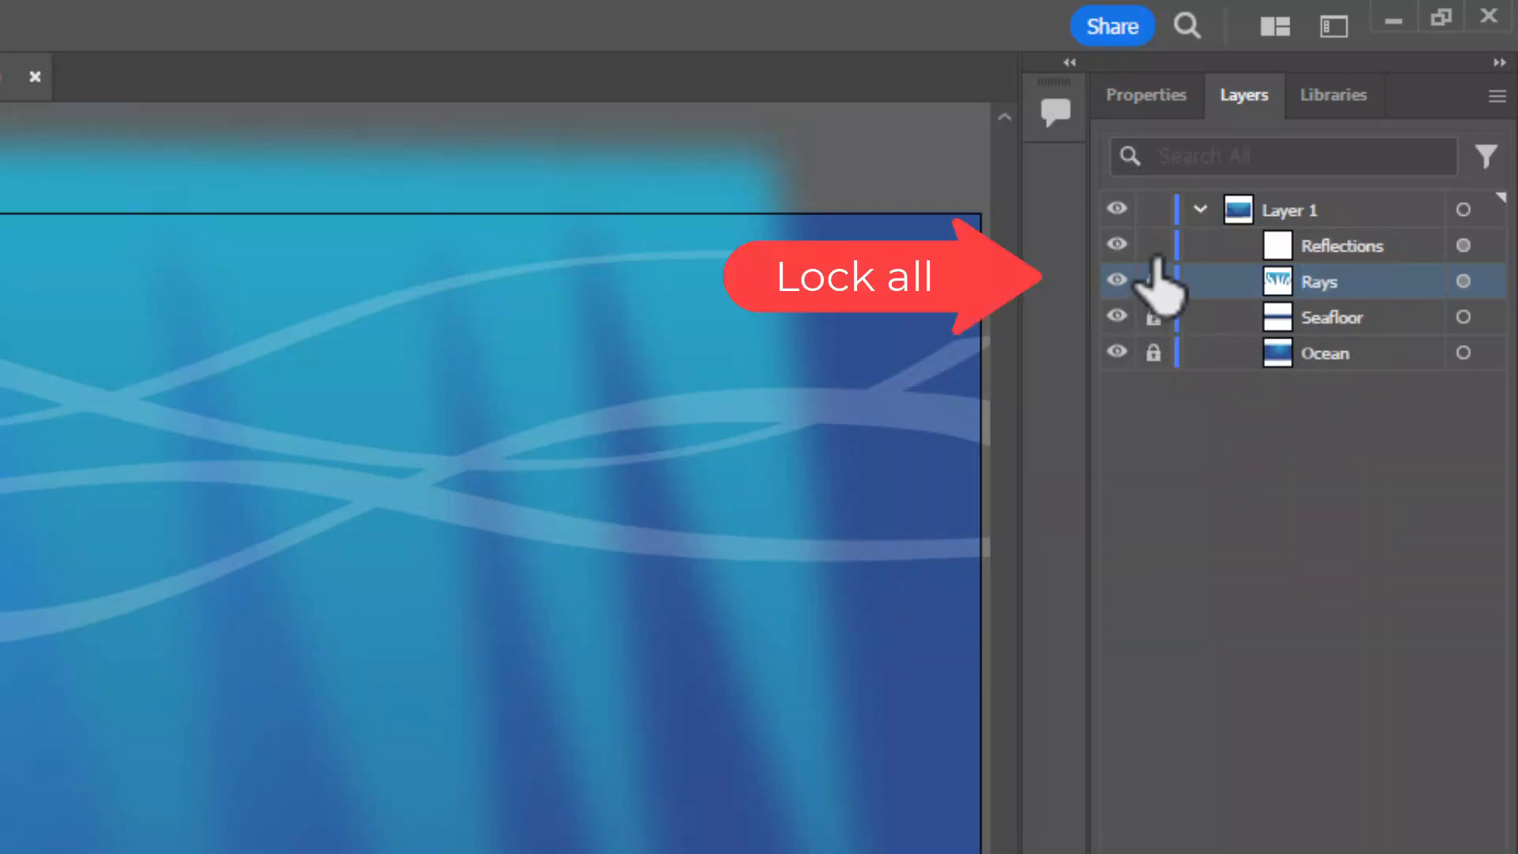
pyautogui.moveTo(1155, 251); pyautogui.dragTo(1155, 247)
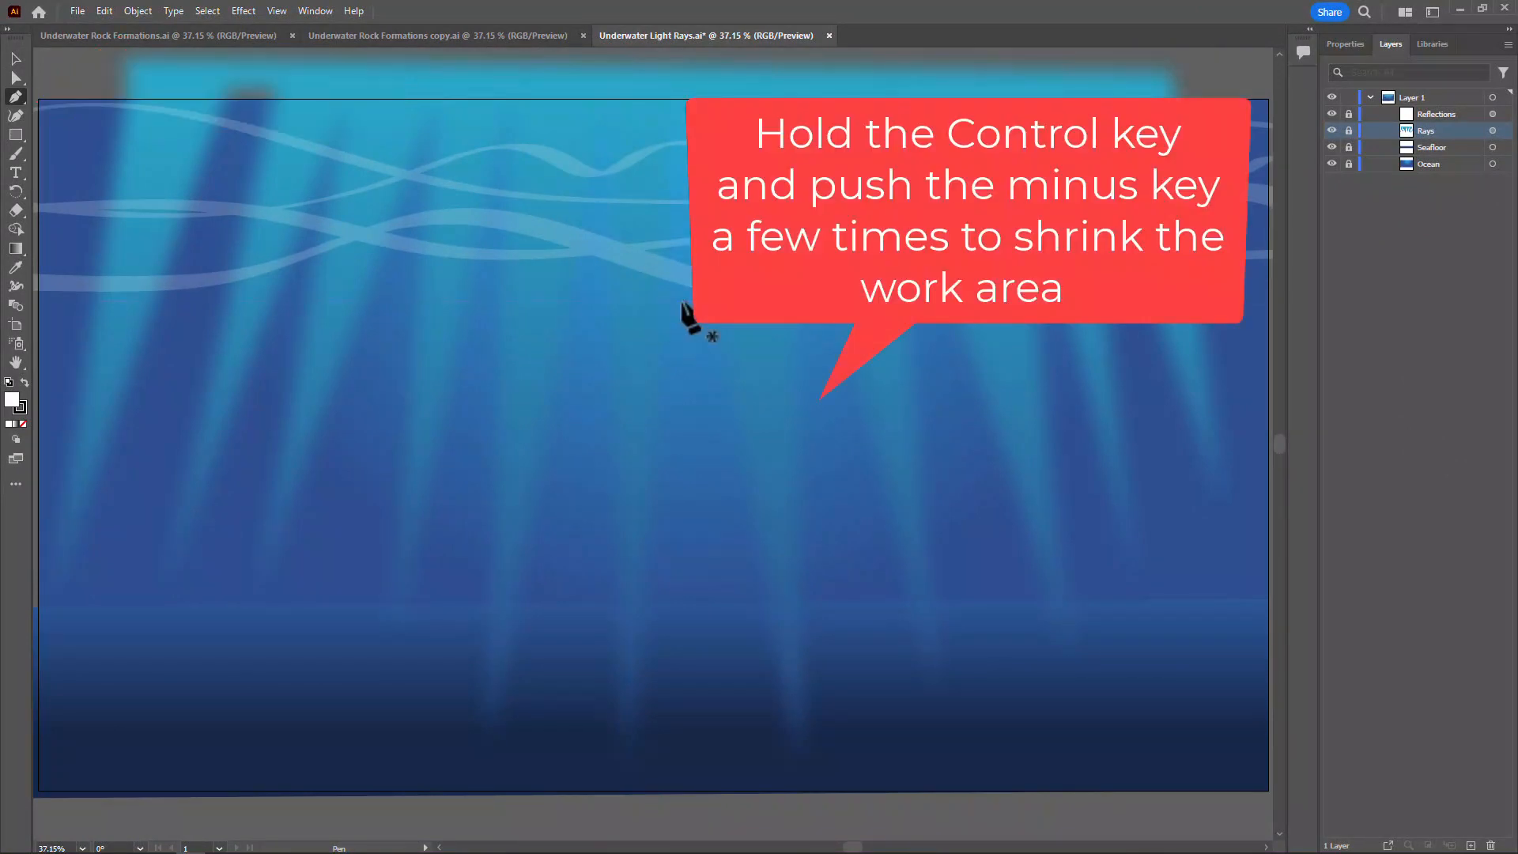
# Draw a closed, jagged rock formation with the Pen tool along the artboard's left edge, with ledges jutting inward and the widest near the seafloor
pyautogui.hotkey('ctrl', '-')
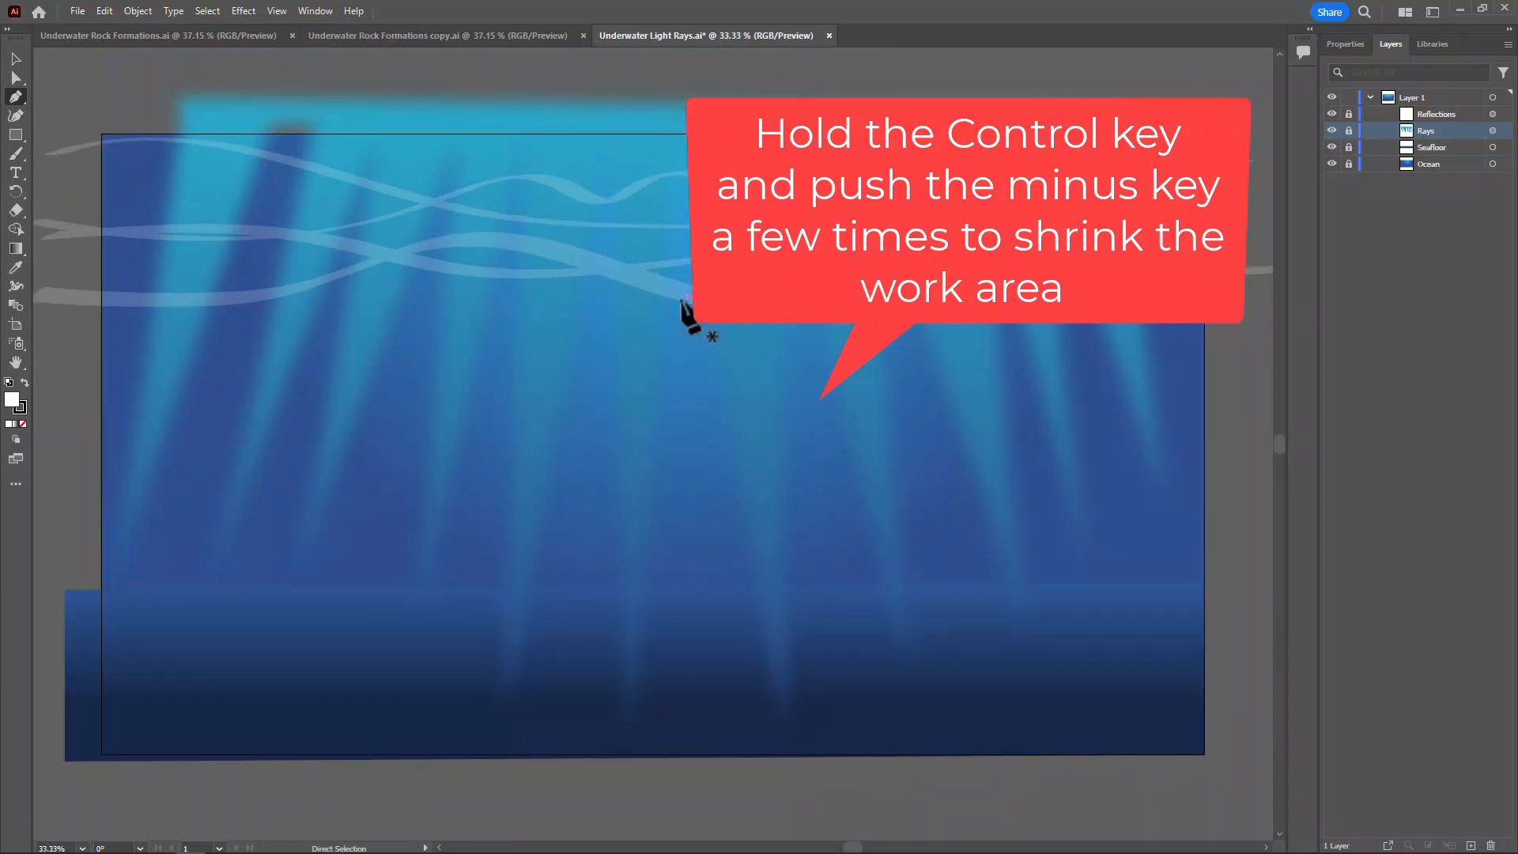
pyautogui.hotkey('ctrl', '-')
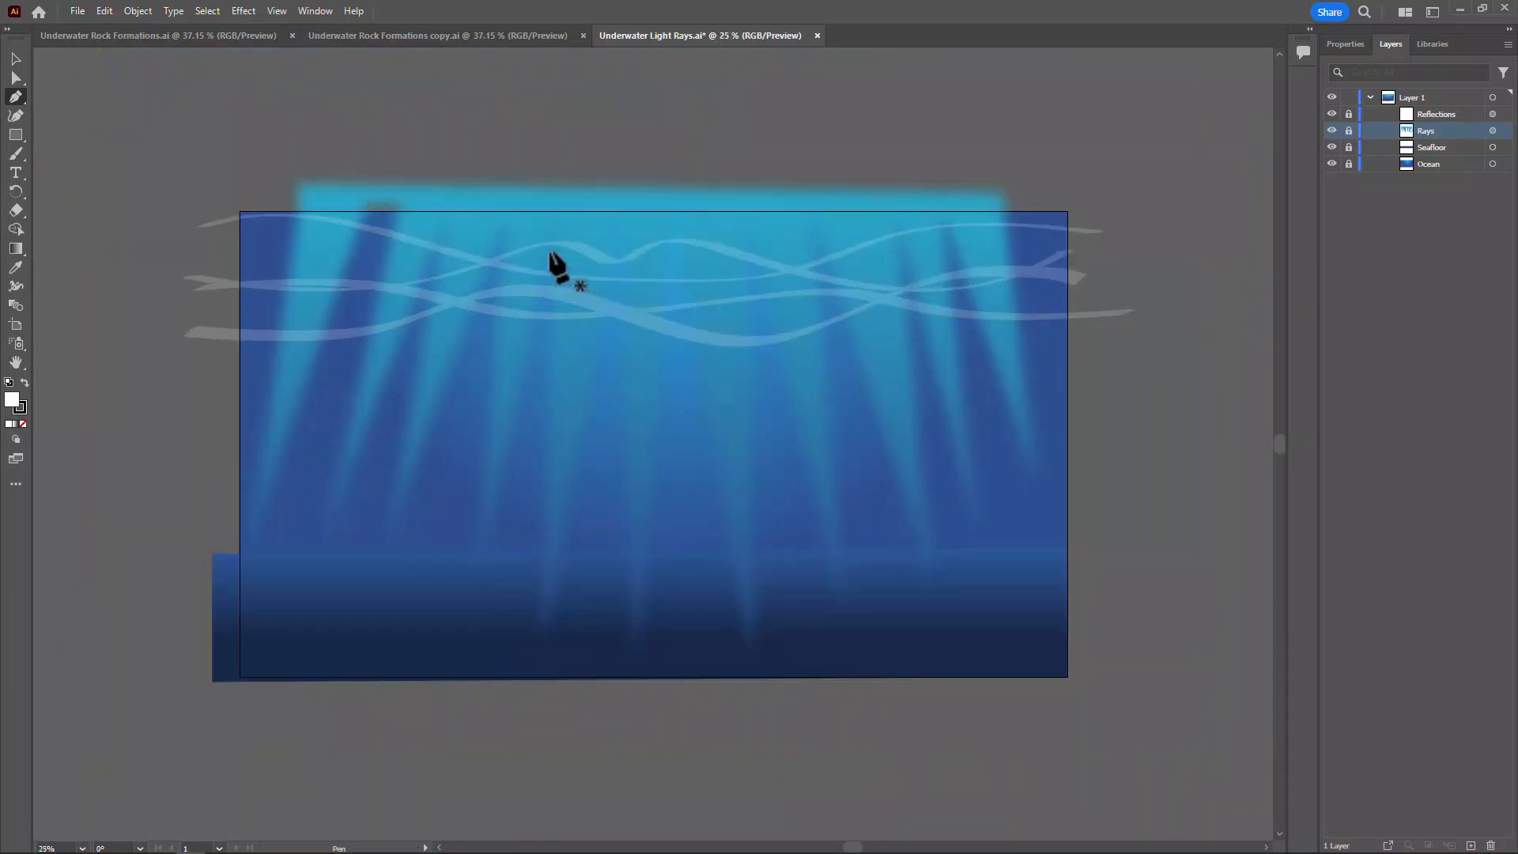
pyautogui.click(212, 208)
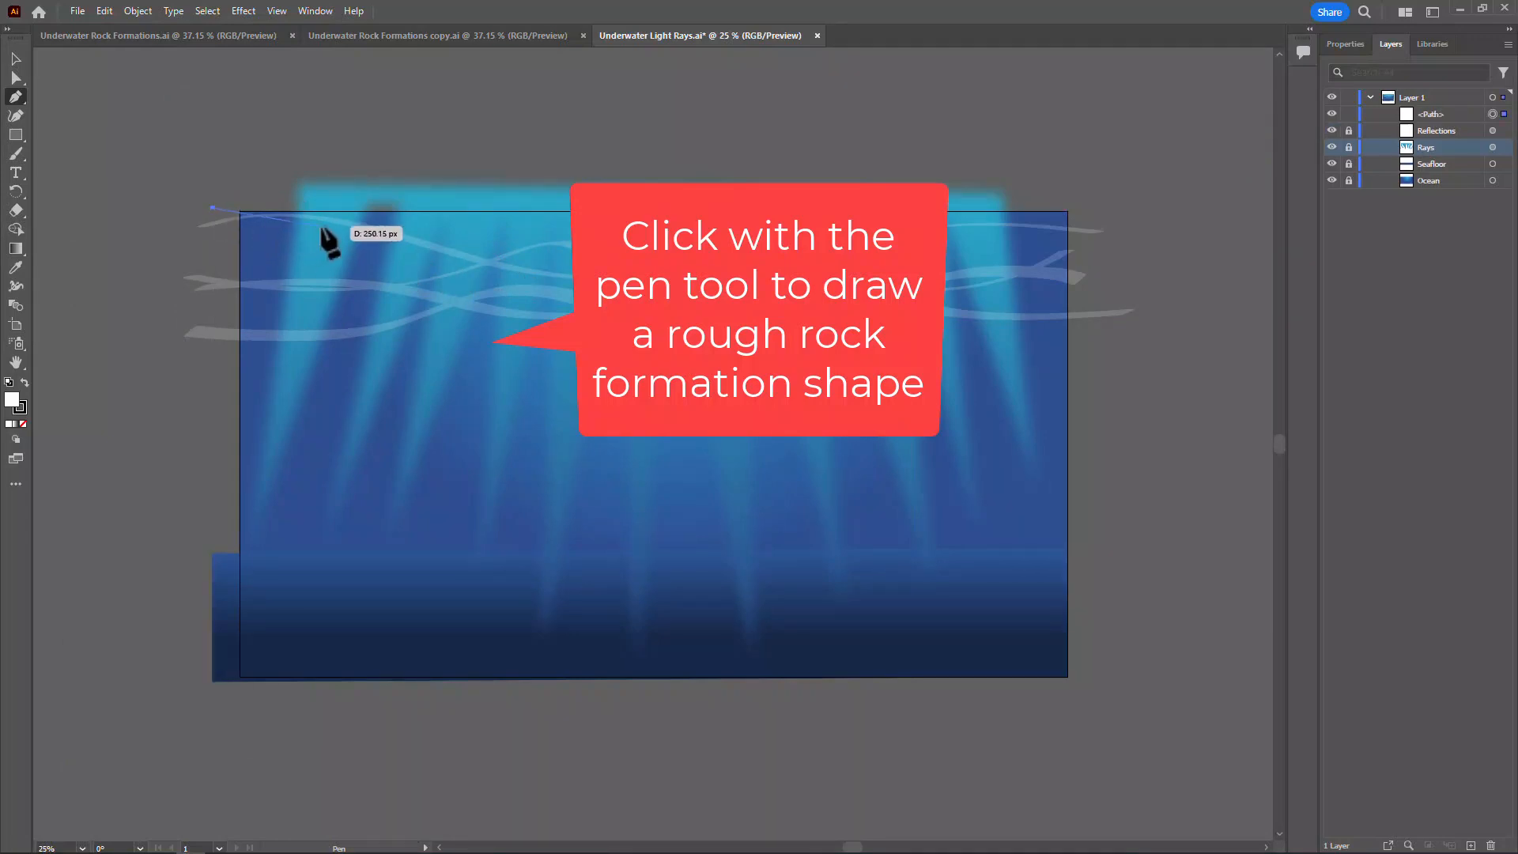
pyautogui.click(320, 228)
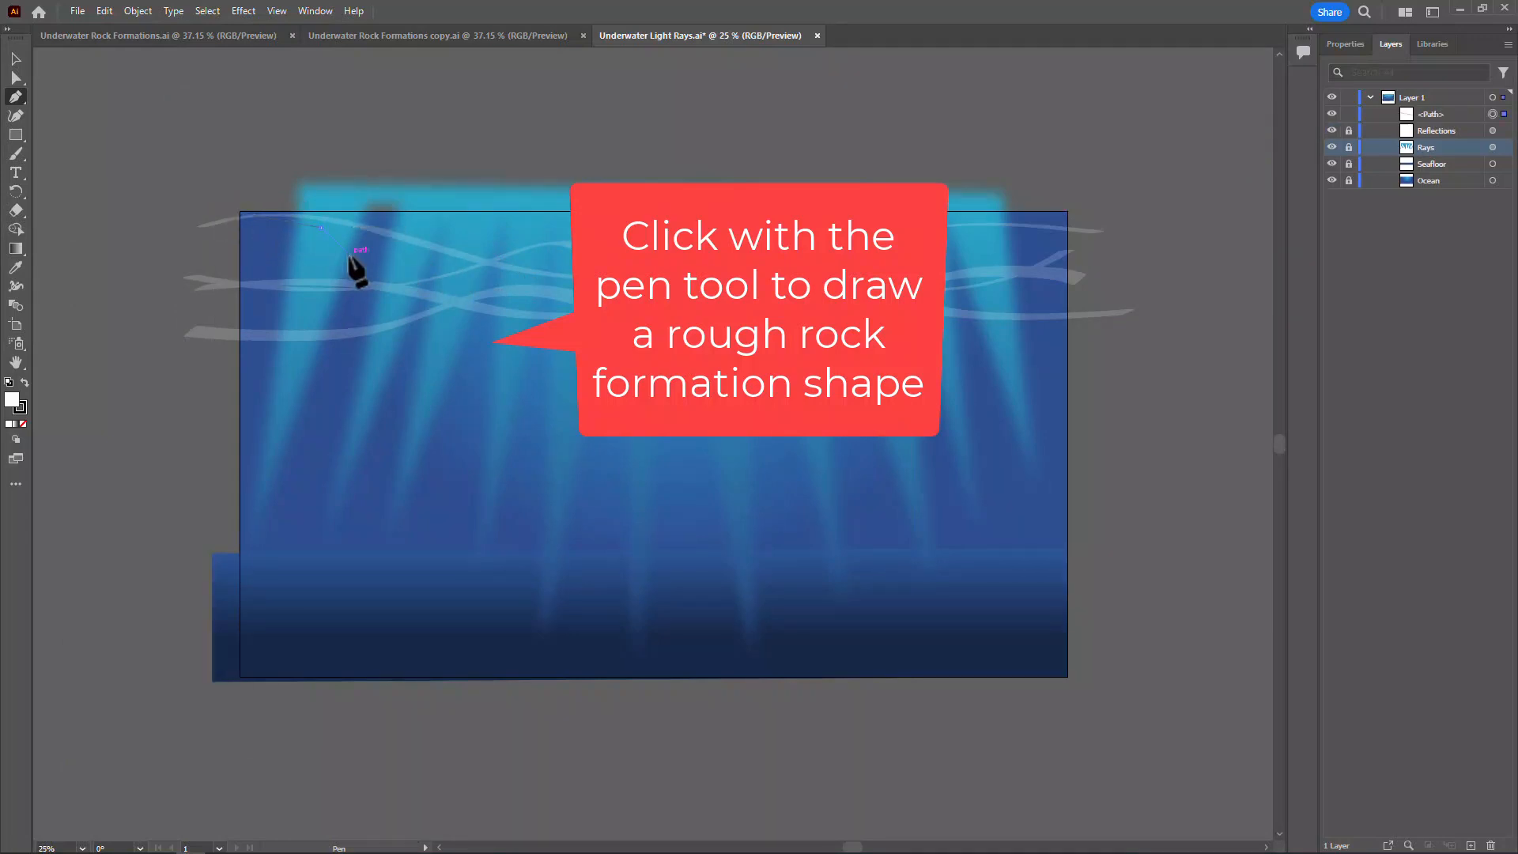
pyautogui.click(348, 256)
pyautogui.click(326, 270)
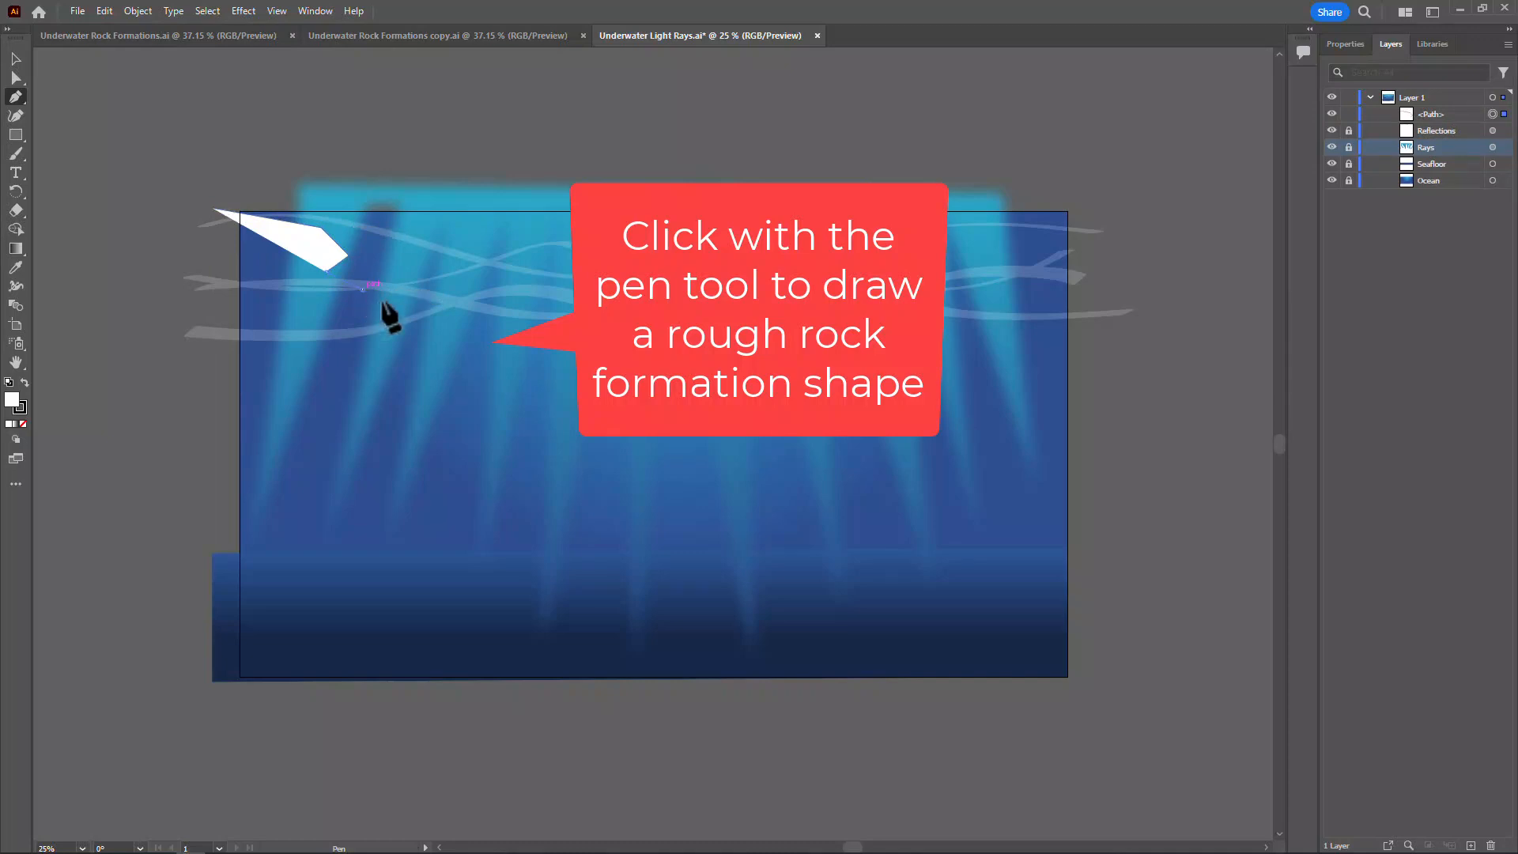
pyautogui.click(385, 302)
pyautogui.click(385, 329)
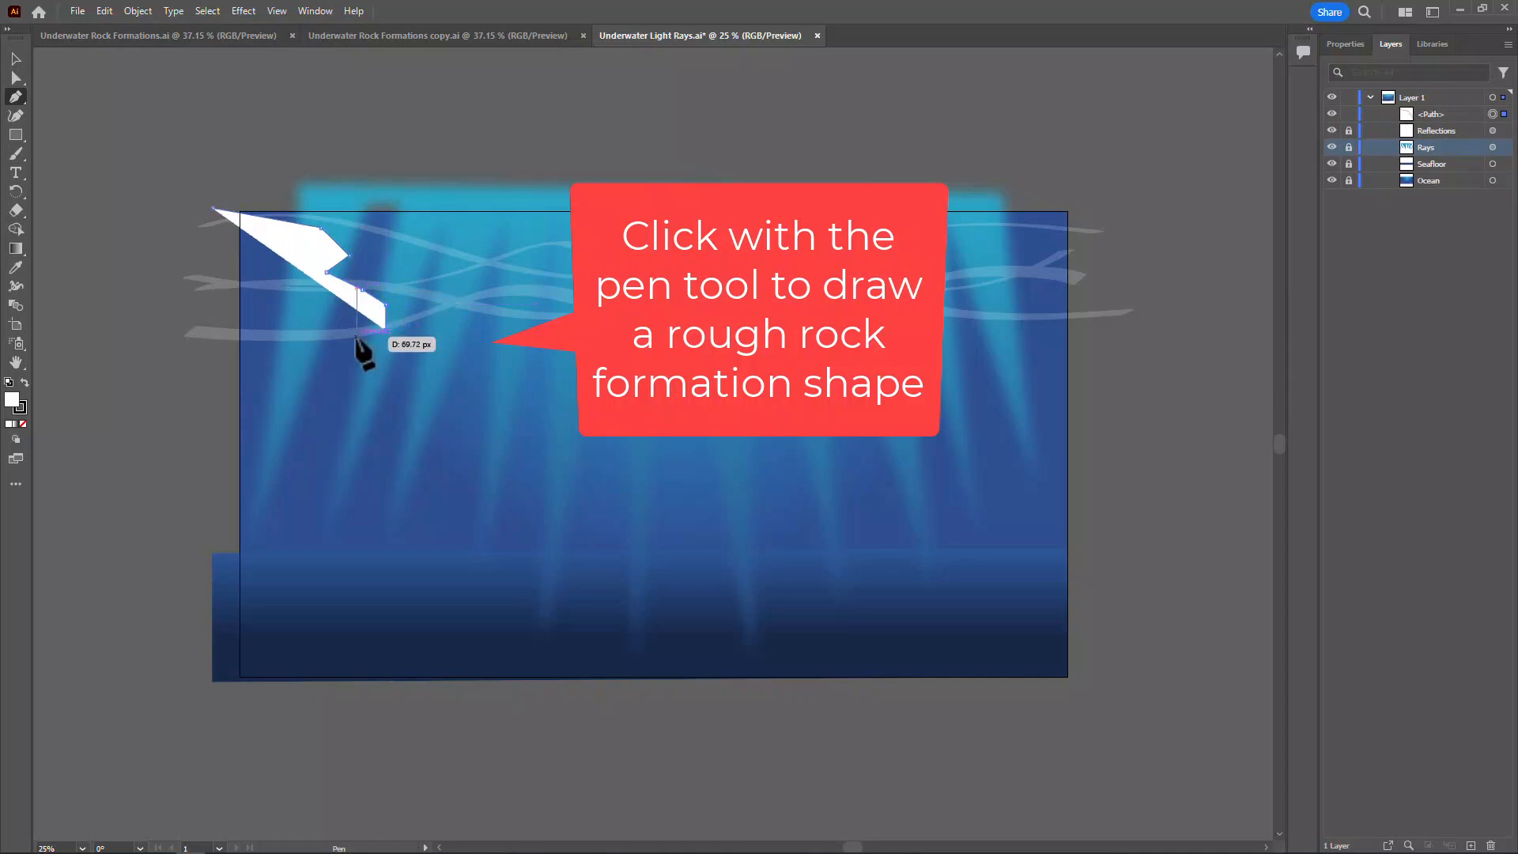
pyautogui.click(356, 336)
pyautogui.click(323, 366)
pyautogui.click(328, 405)
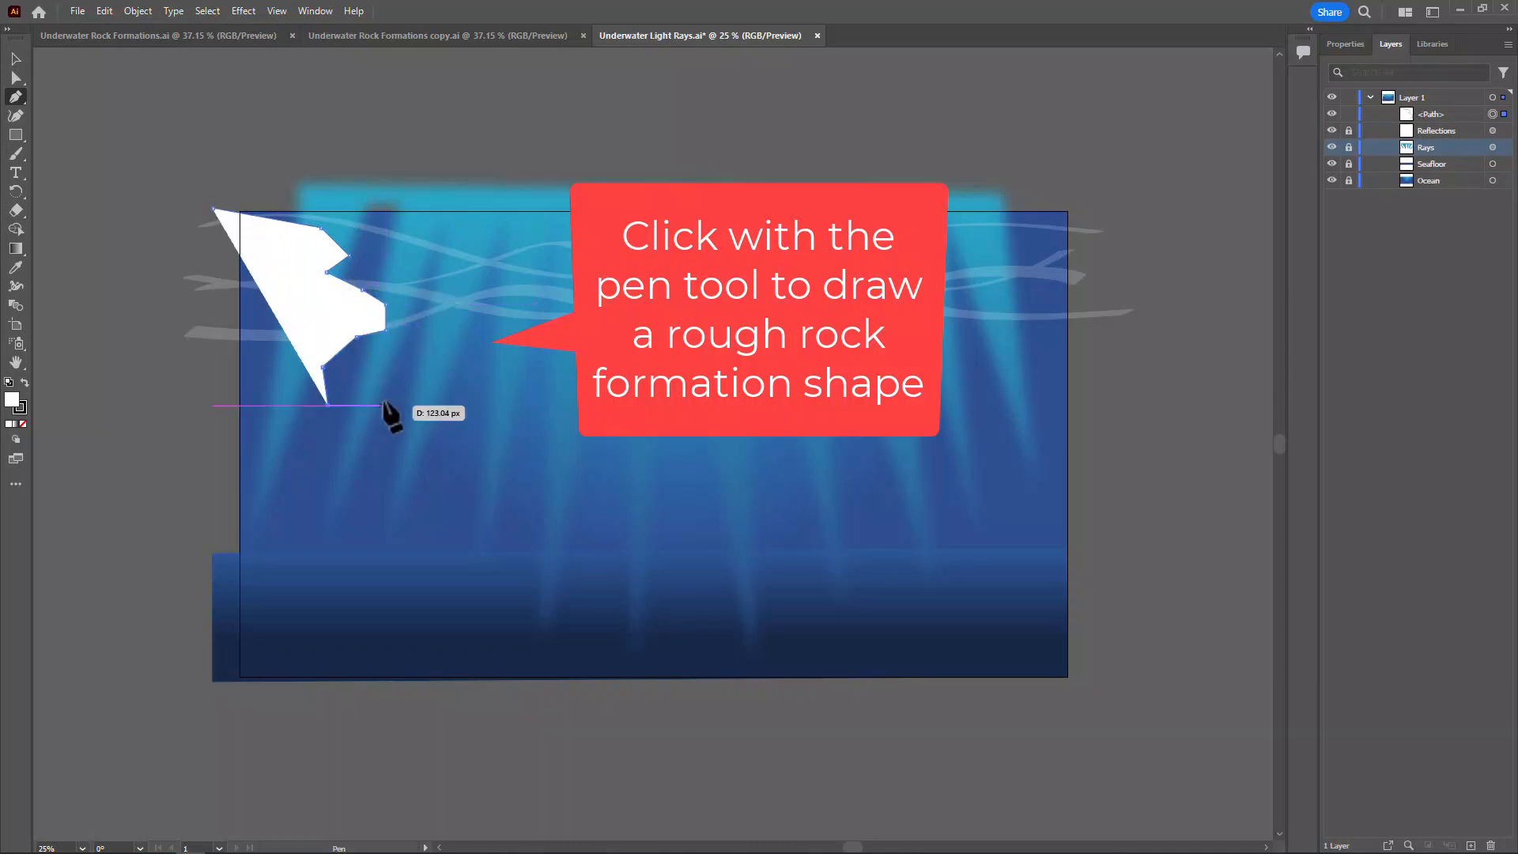
pyautogui.click(384, 395)
pyautogui.click(427, 384)
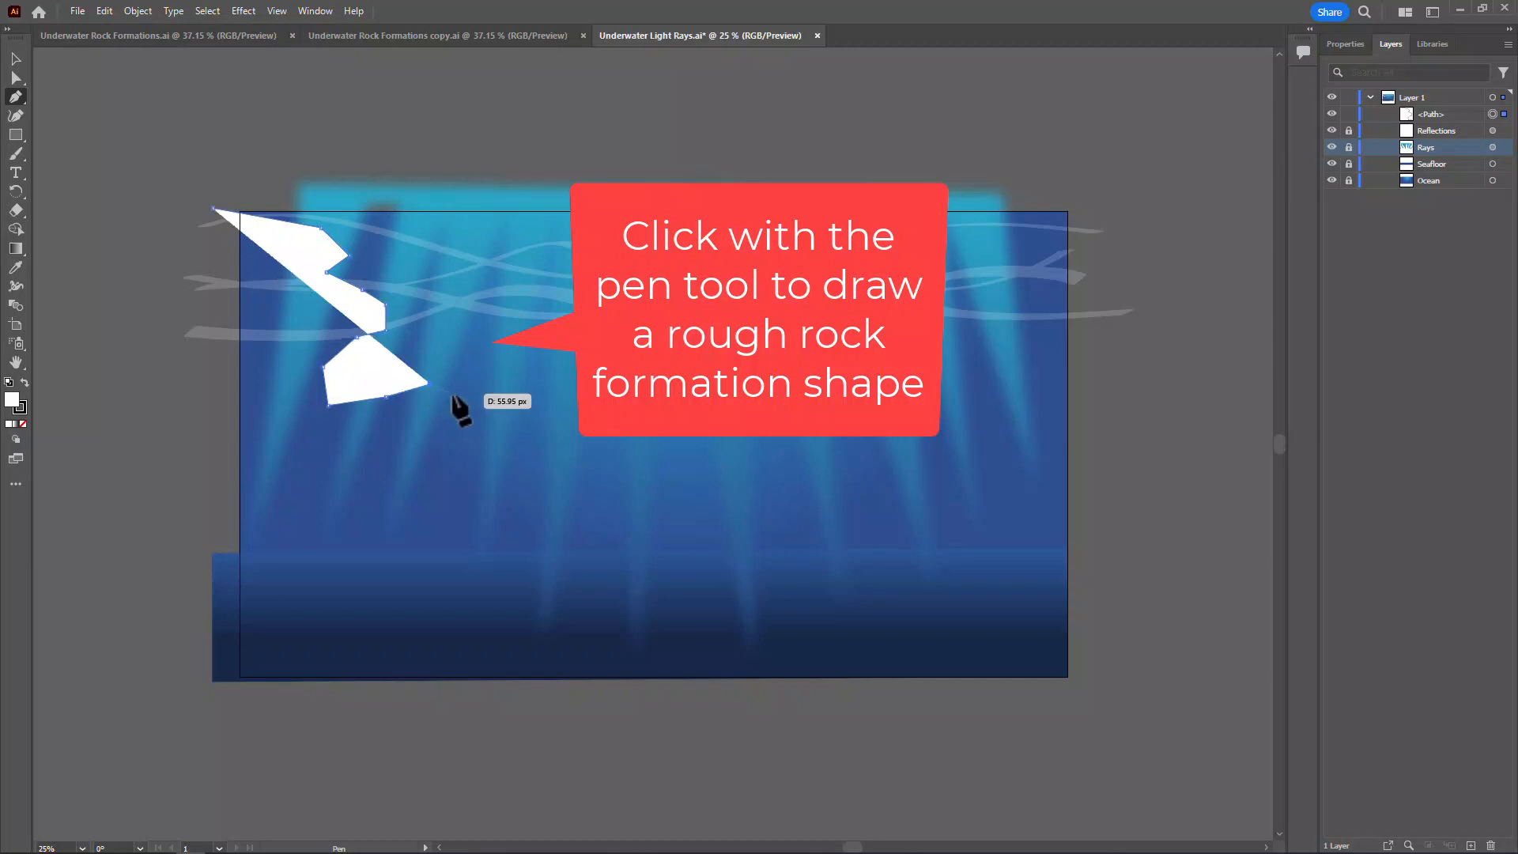
pyautogui.click(453, 395)
pyautogui.click(409, 421)
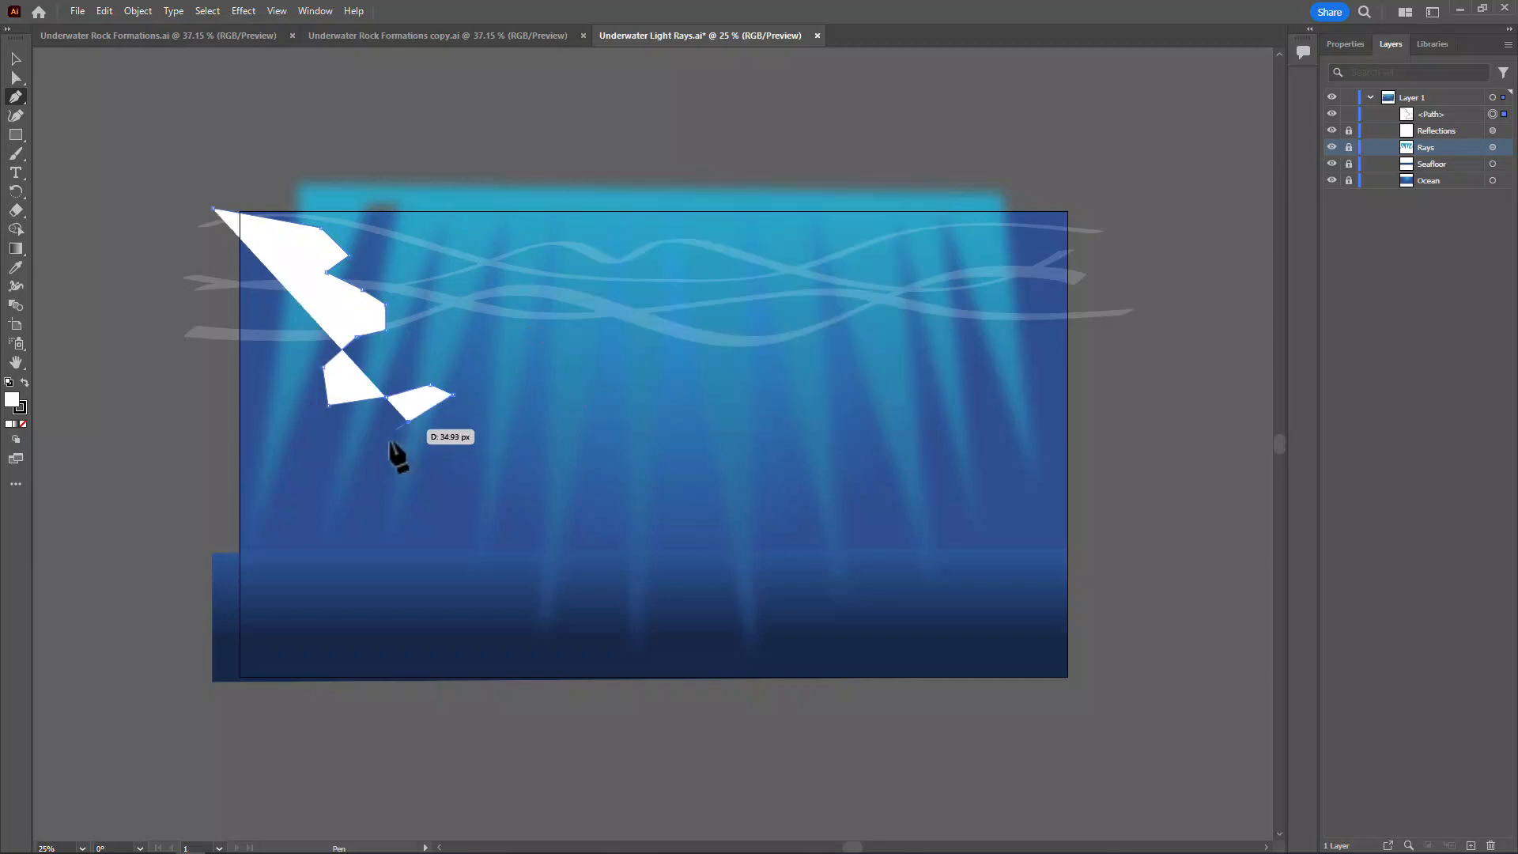
pyautogui.click(363, 443)
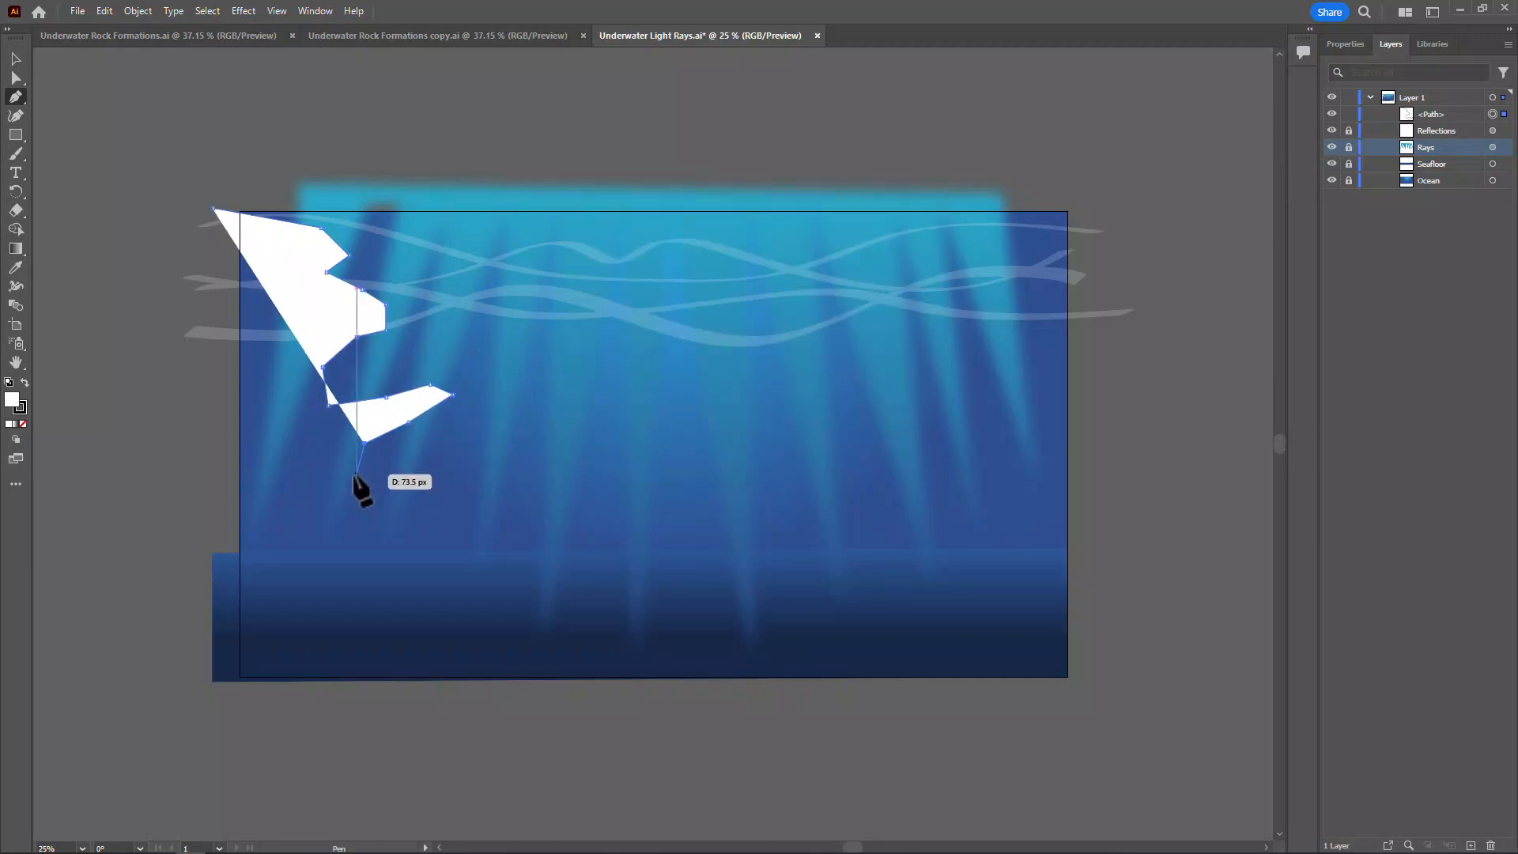
pyautogui.click(356, 494)
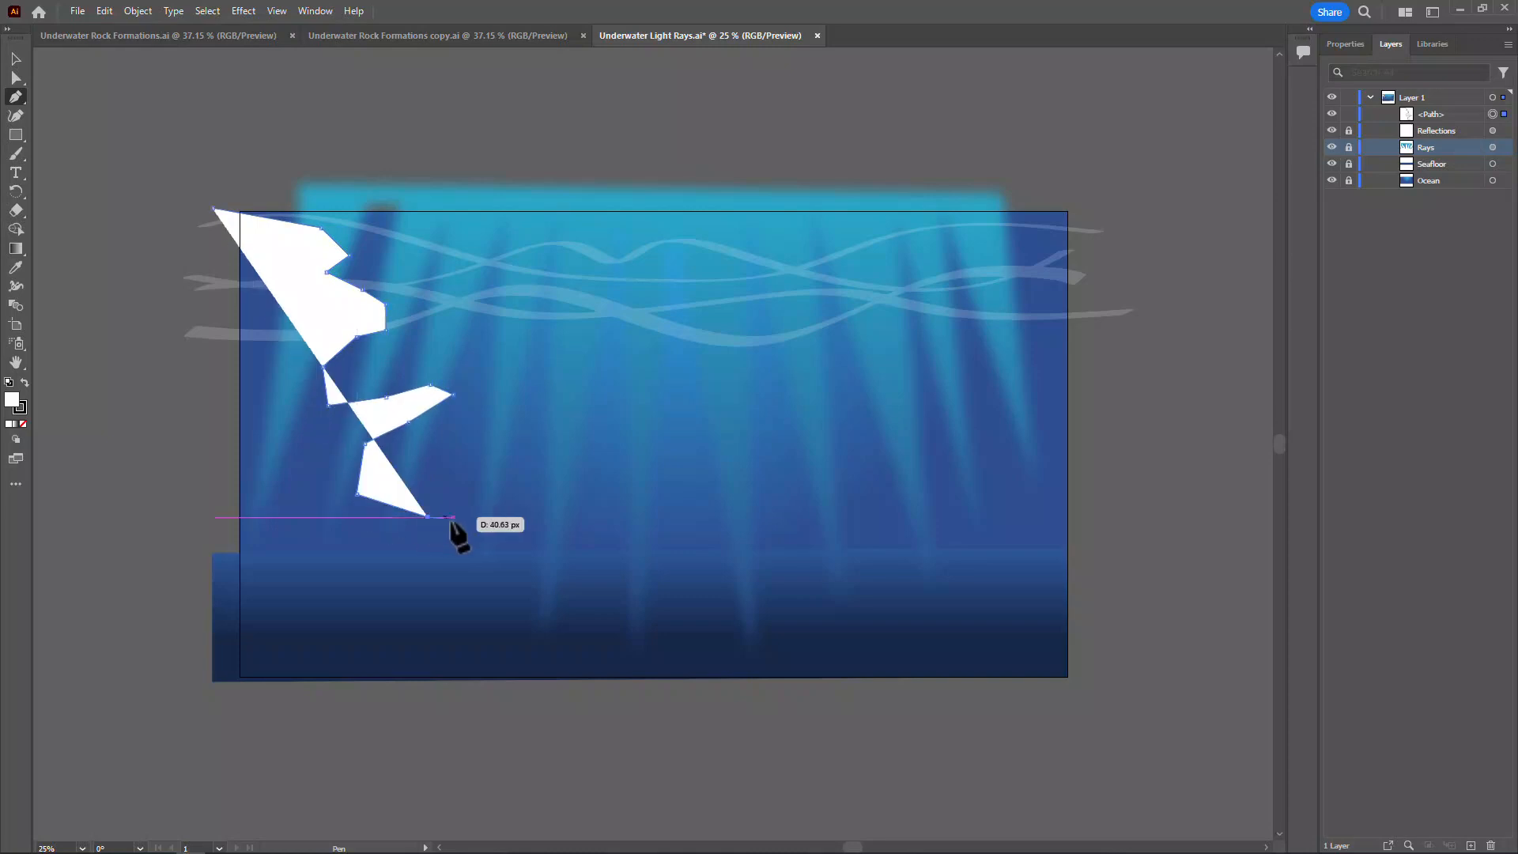
pyautogui.moveTo(472, 526); pyautogui.dragTo(504, 517)
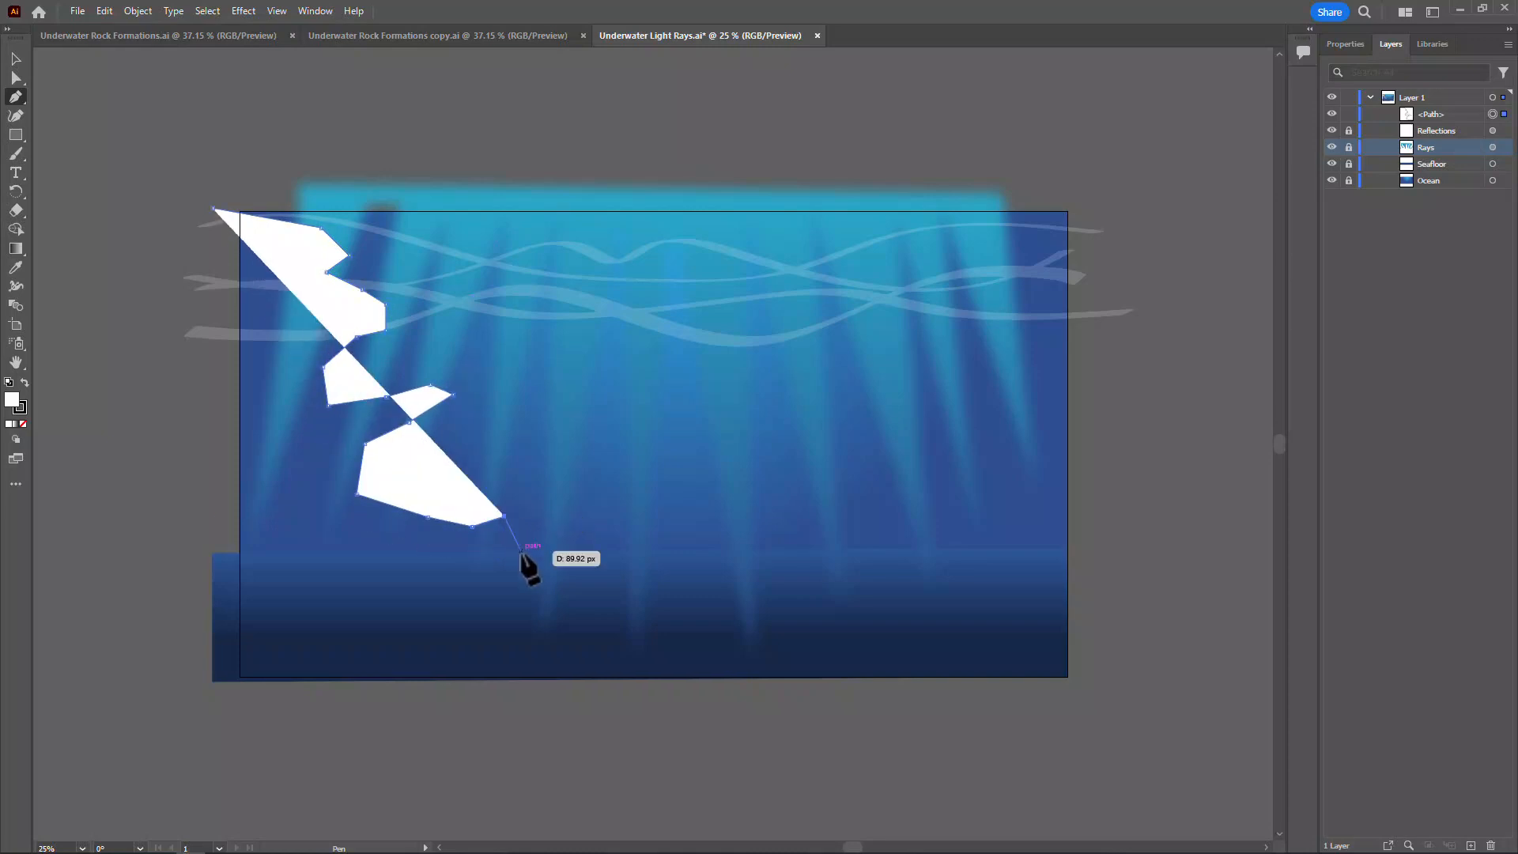
pyautogui.click(520, 551)
pyautogui.click(536, 590)
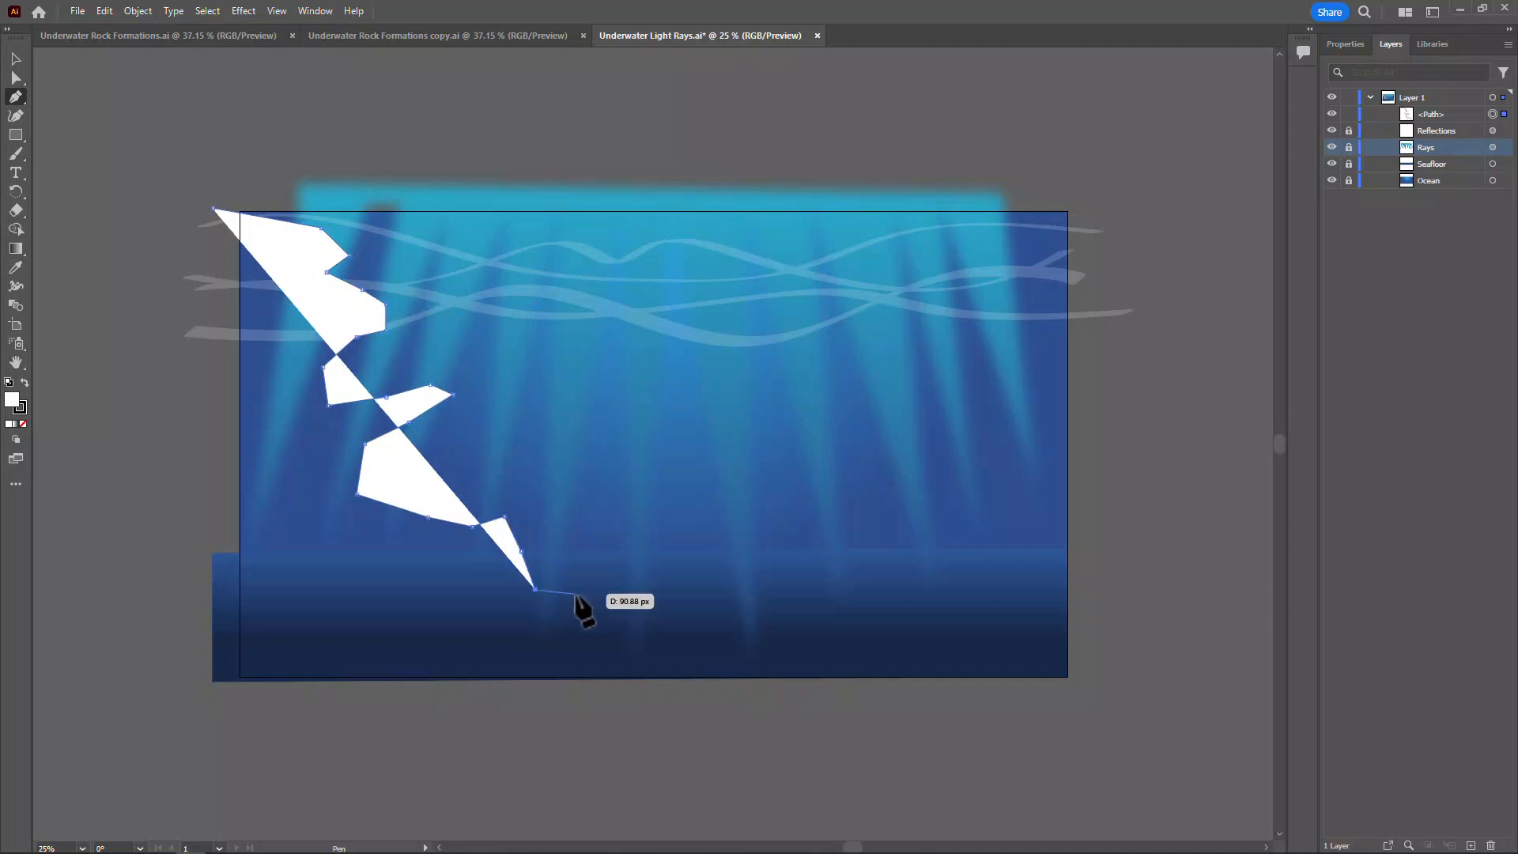
pyautogui.click(614, 597)
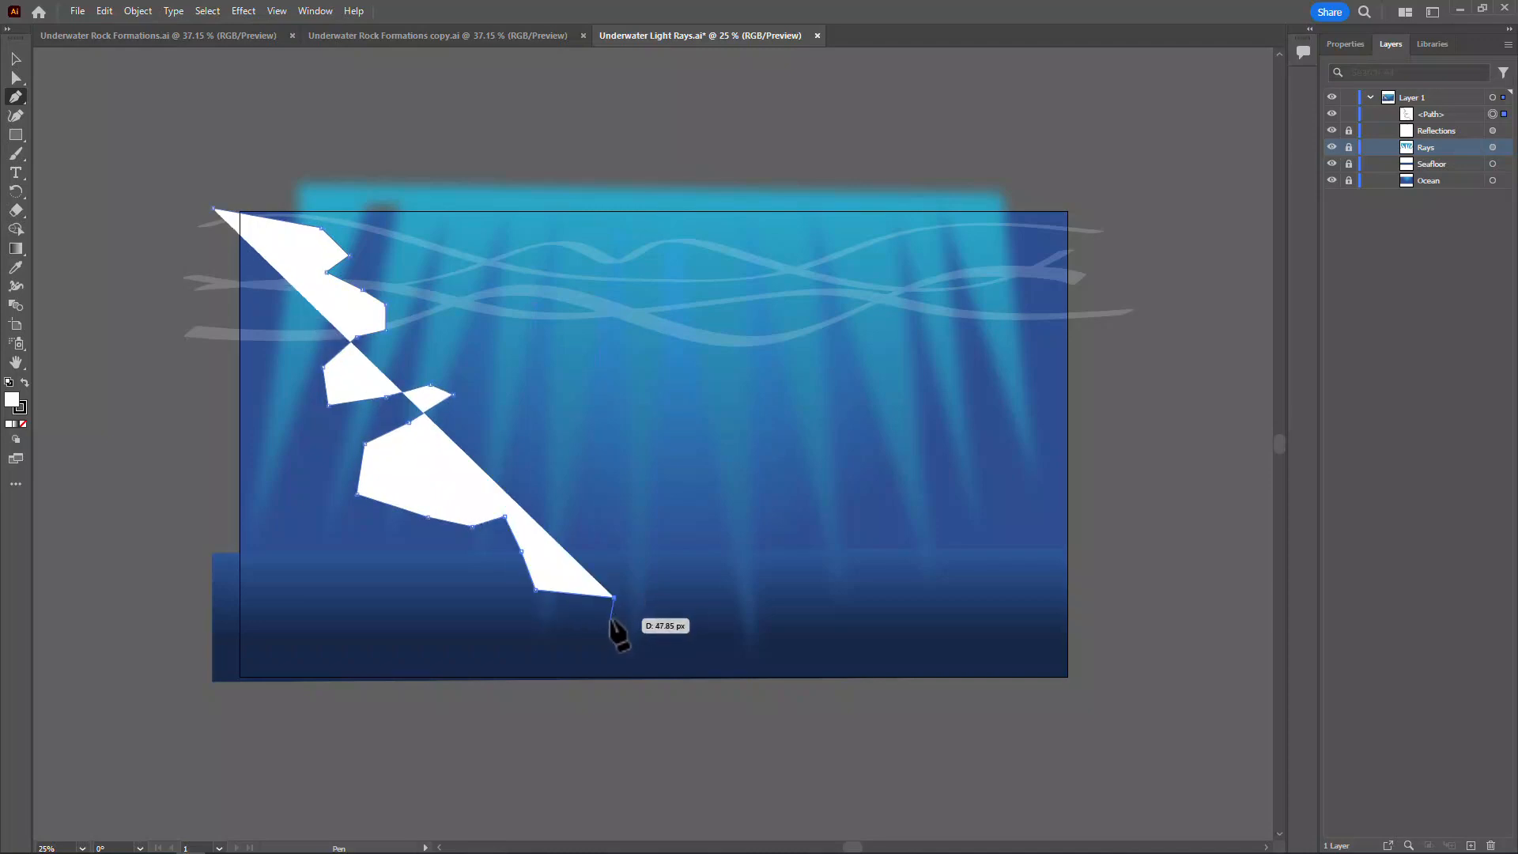
pyautogui.click(600, 621)
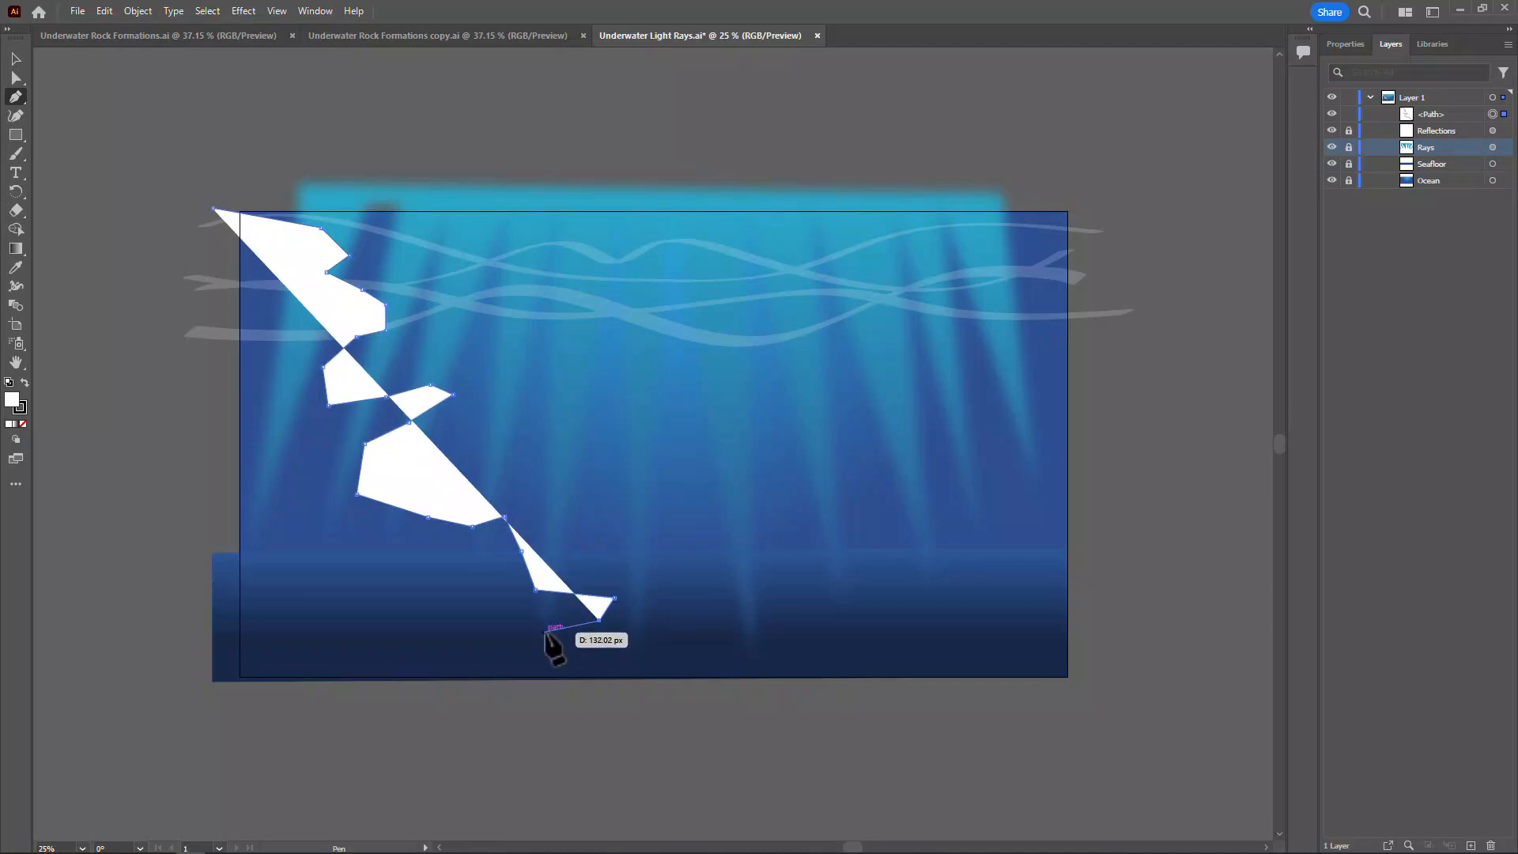
pyautogui.click(544, 632)
pyautogui.click(481, 628)
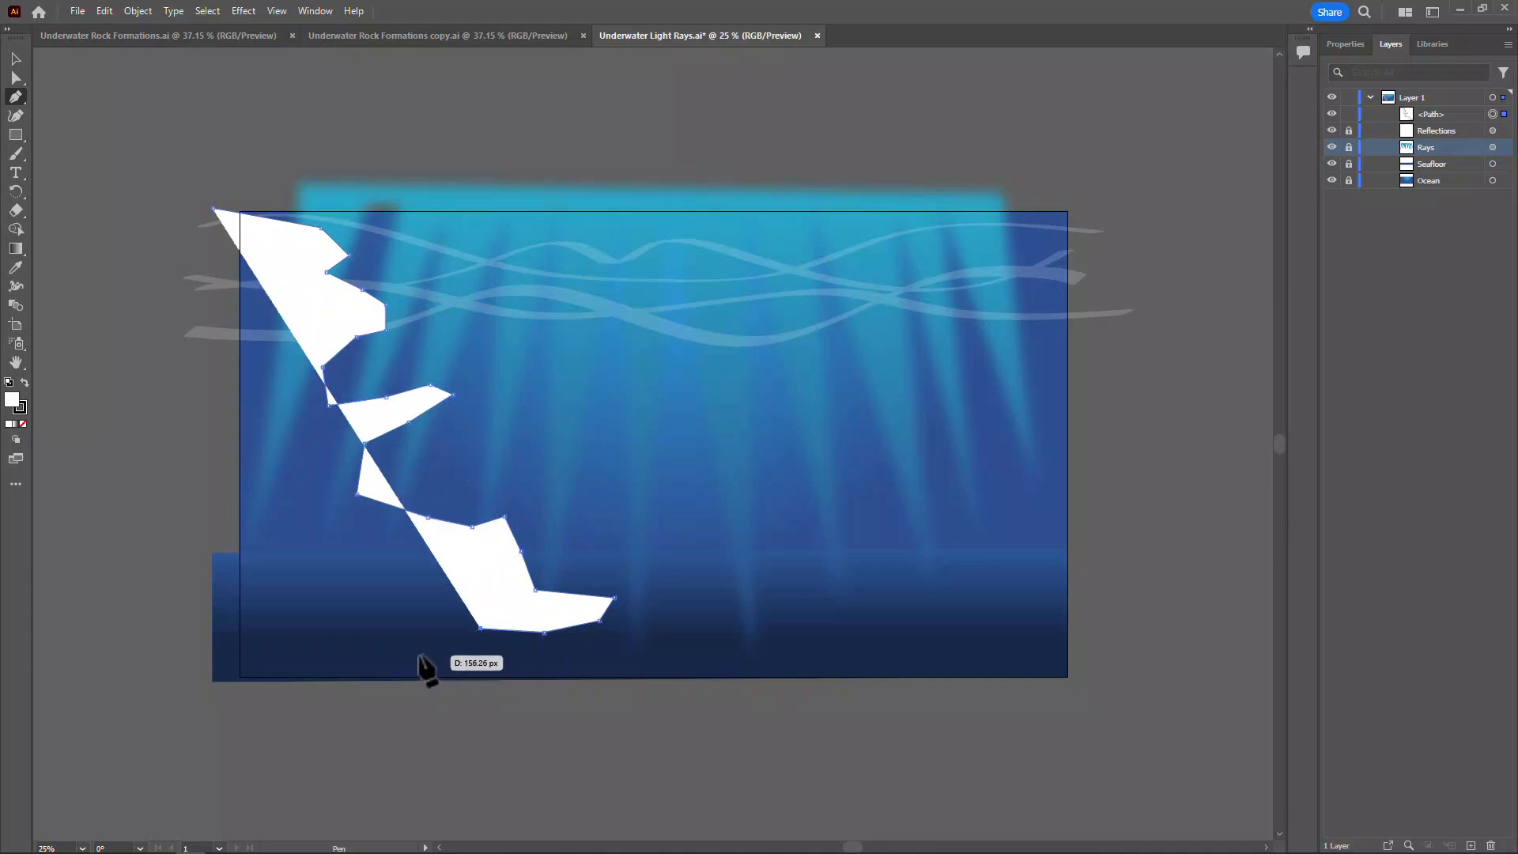
pyautogui.click(418, 653)
pyautogui.click(362, 647)
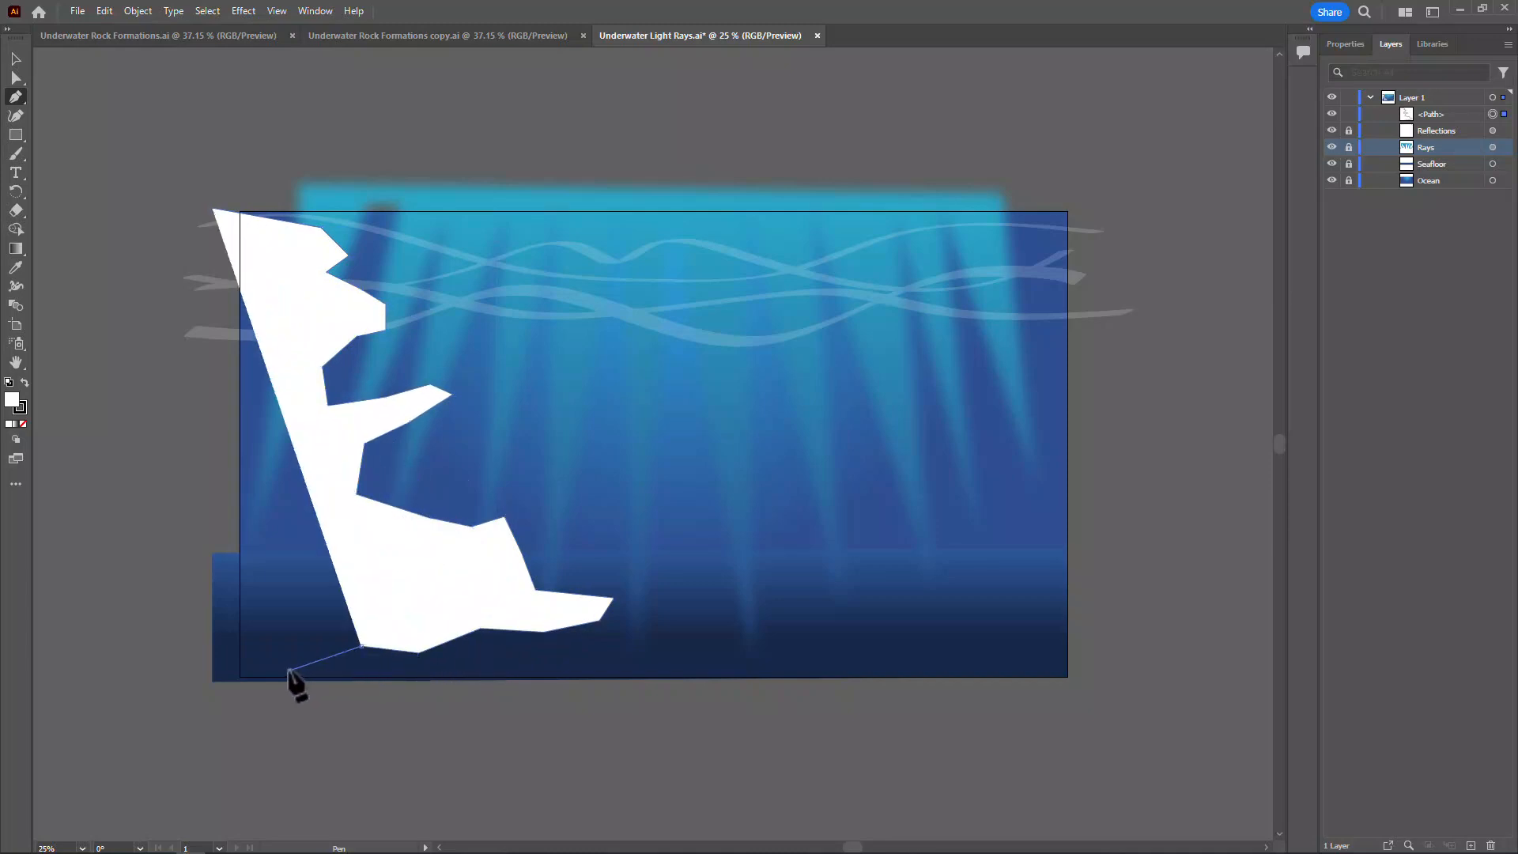
pyautogui.click(289, 671)
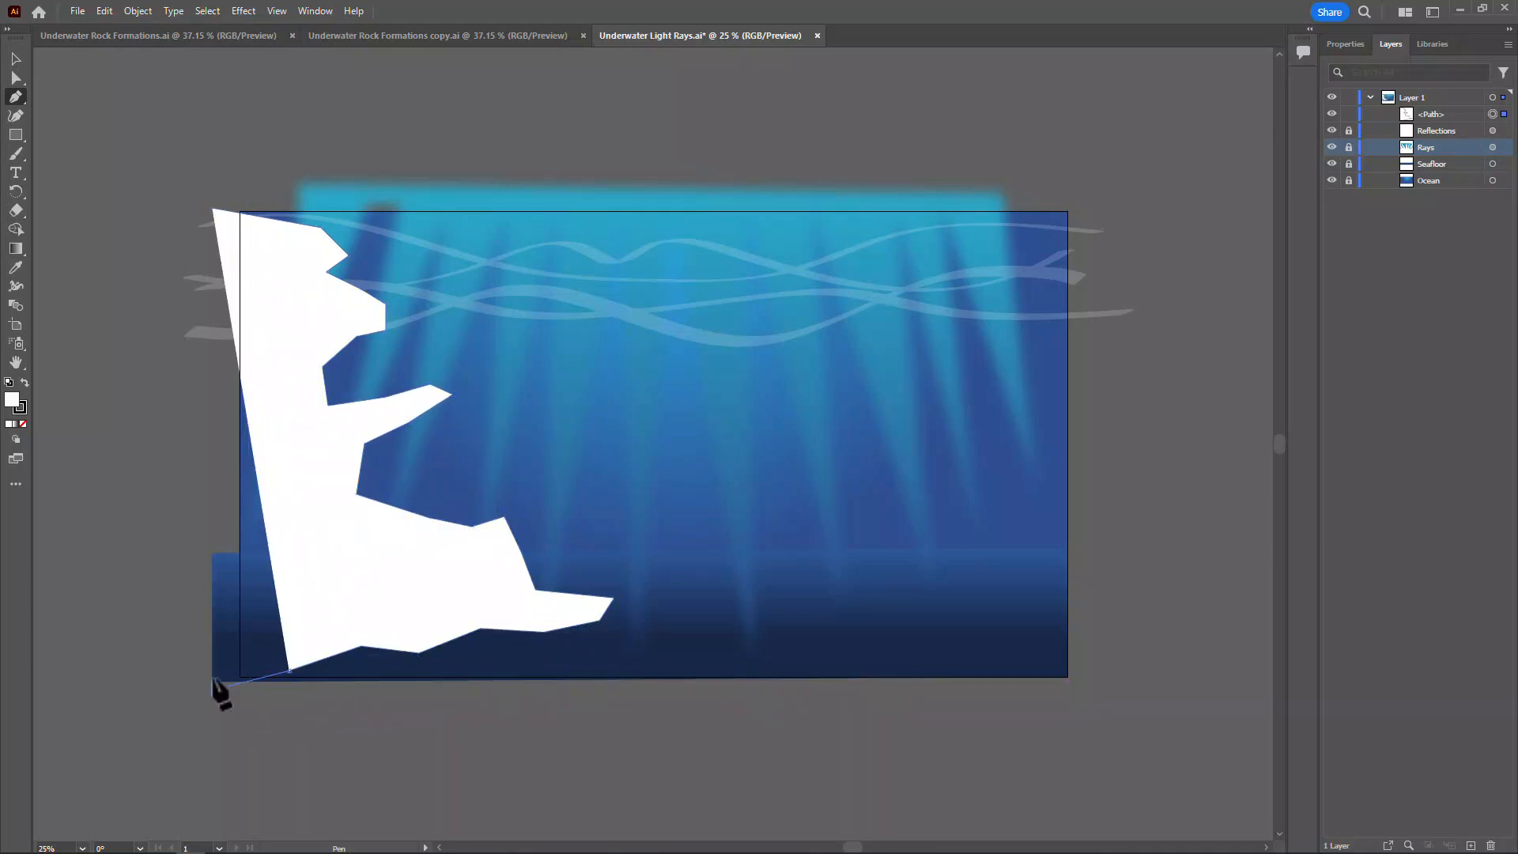
pyautogui.click(211, 687)
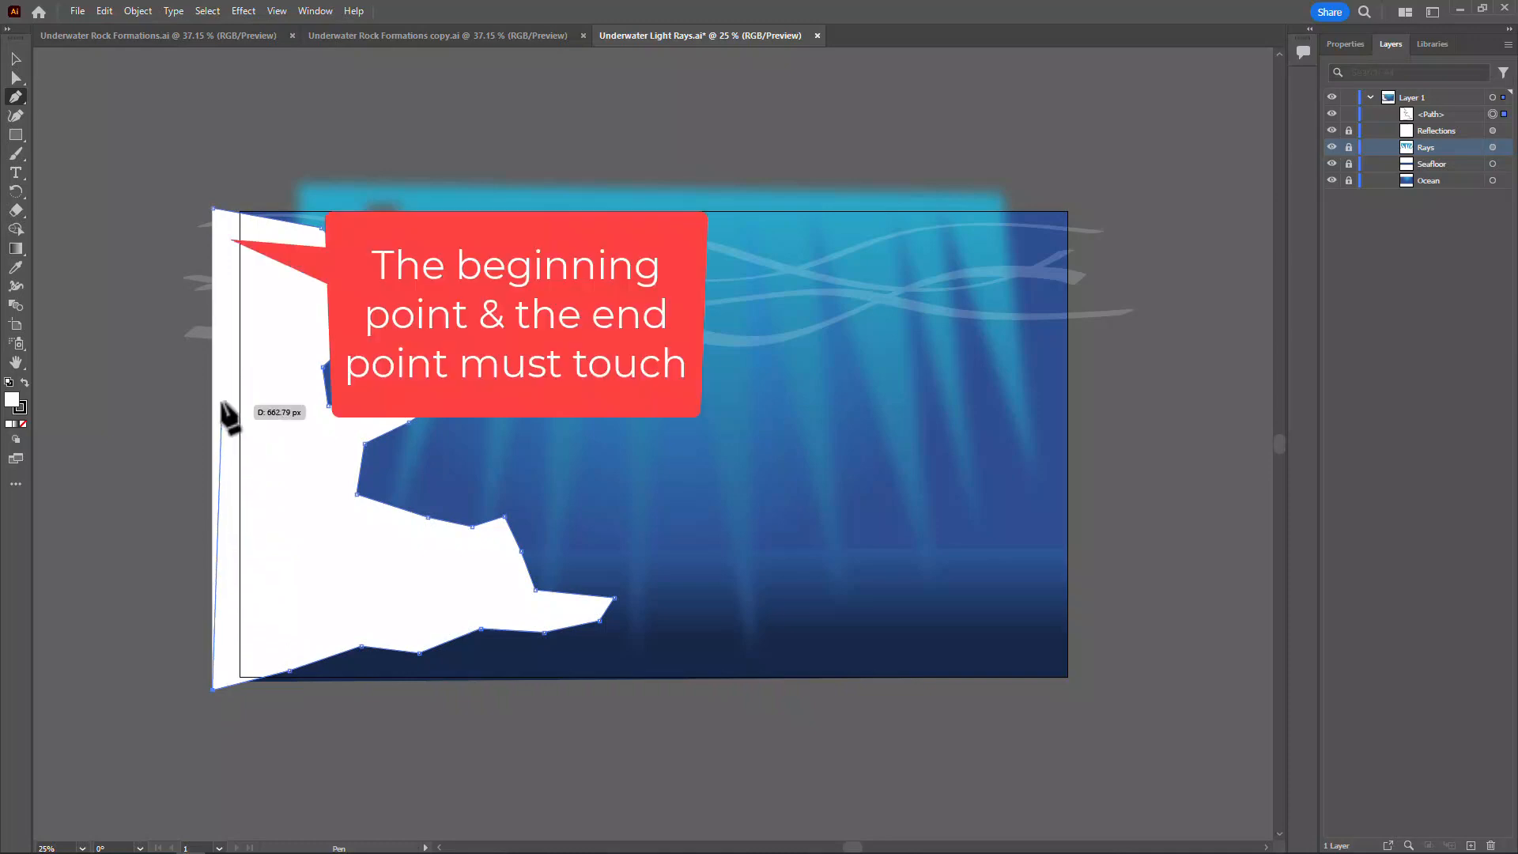
pyautogui.click(212, 208)
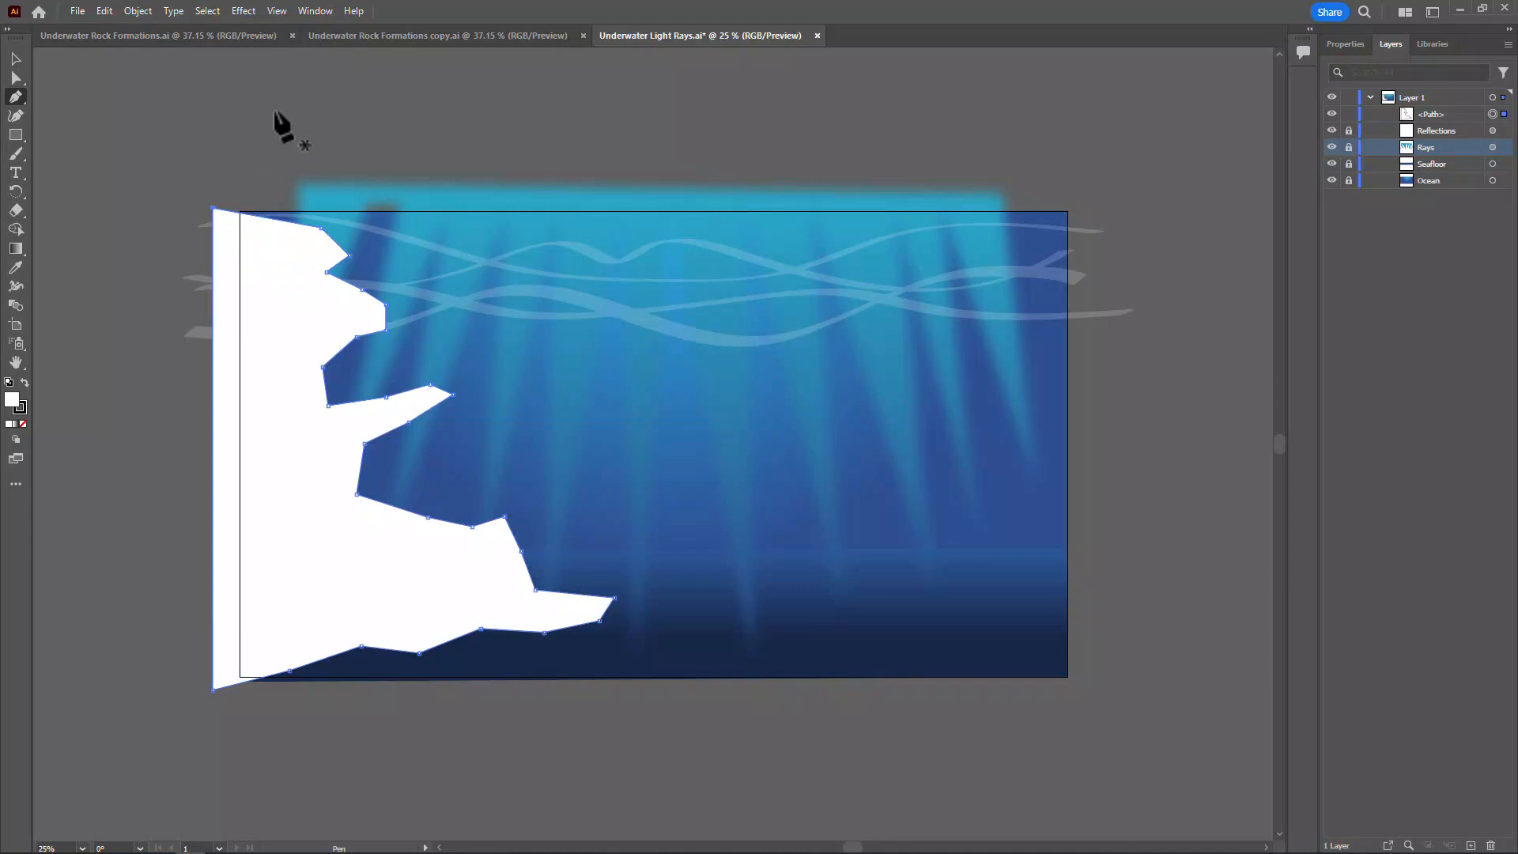
# Apply the Roughen effect to the rock shape with relative size 1%, detail 2 per inch and smooth points
pyautogui.click(244, 11)
pyautogui.moveTo(311, 219)
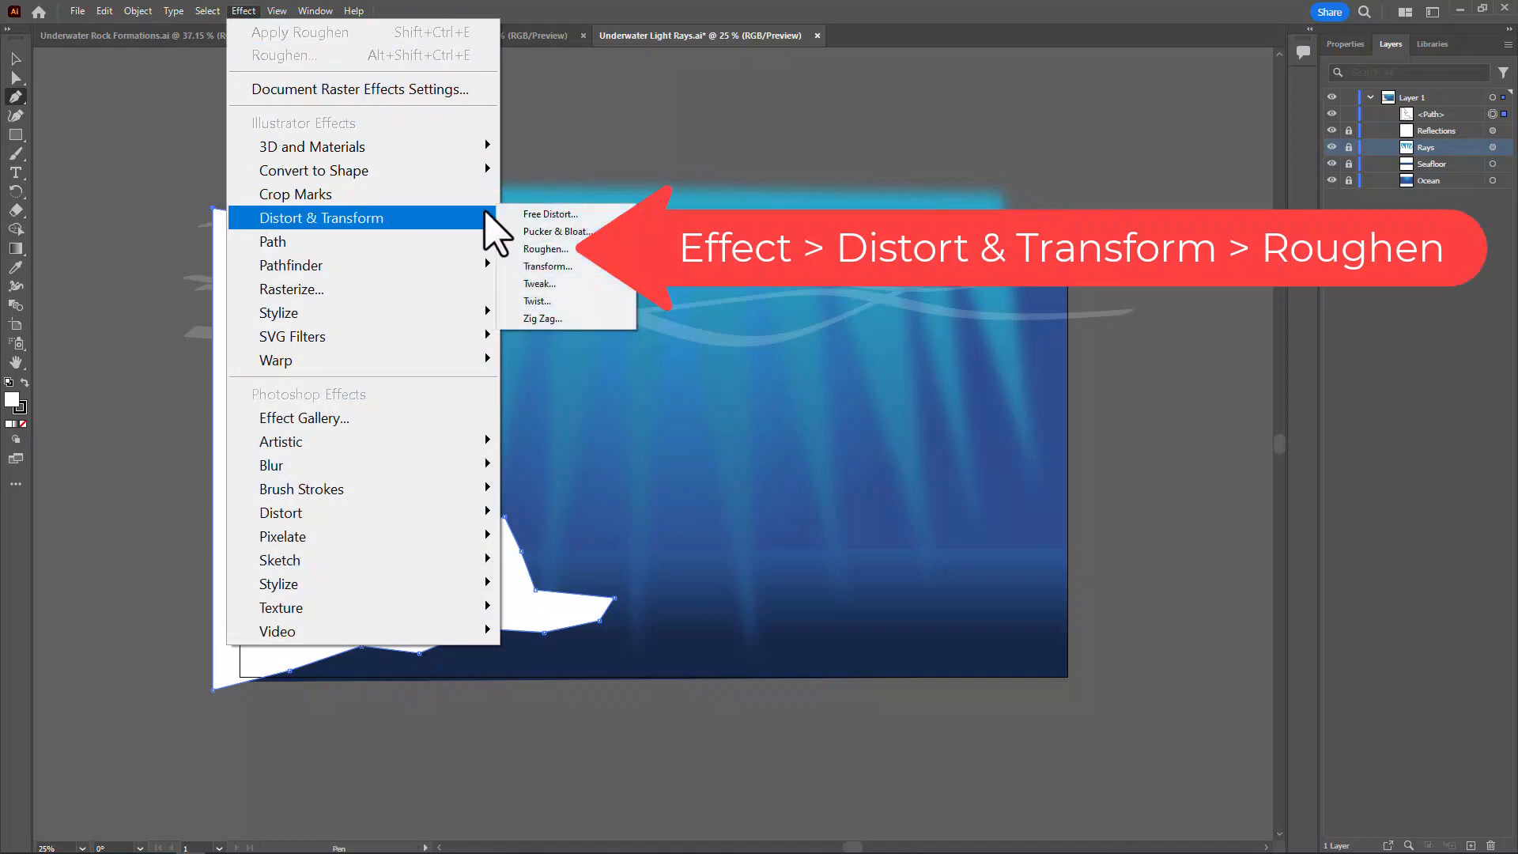
pyautogui.click(545, 249)
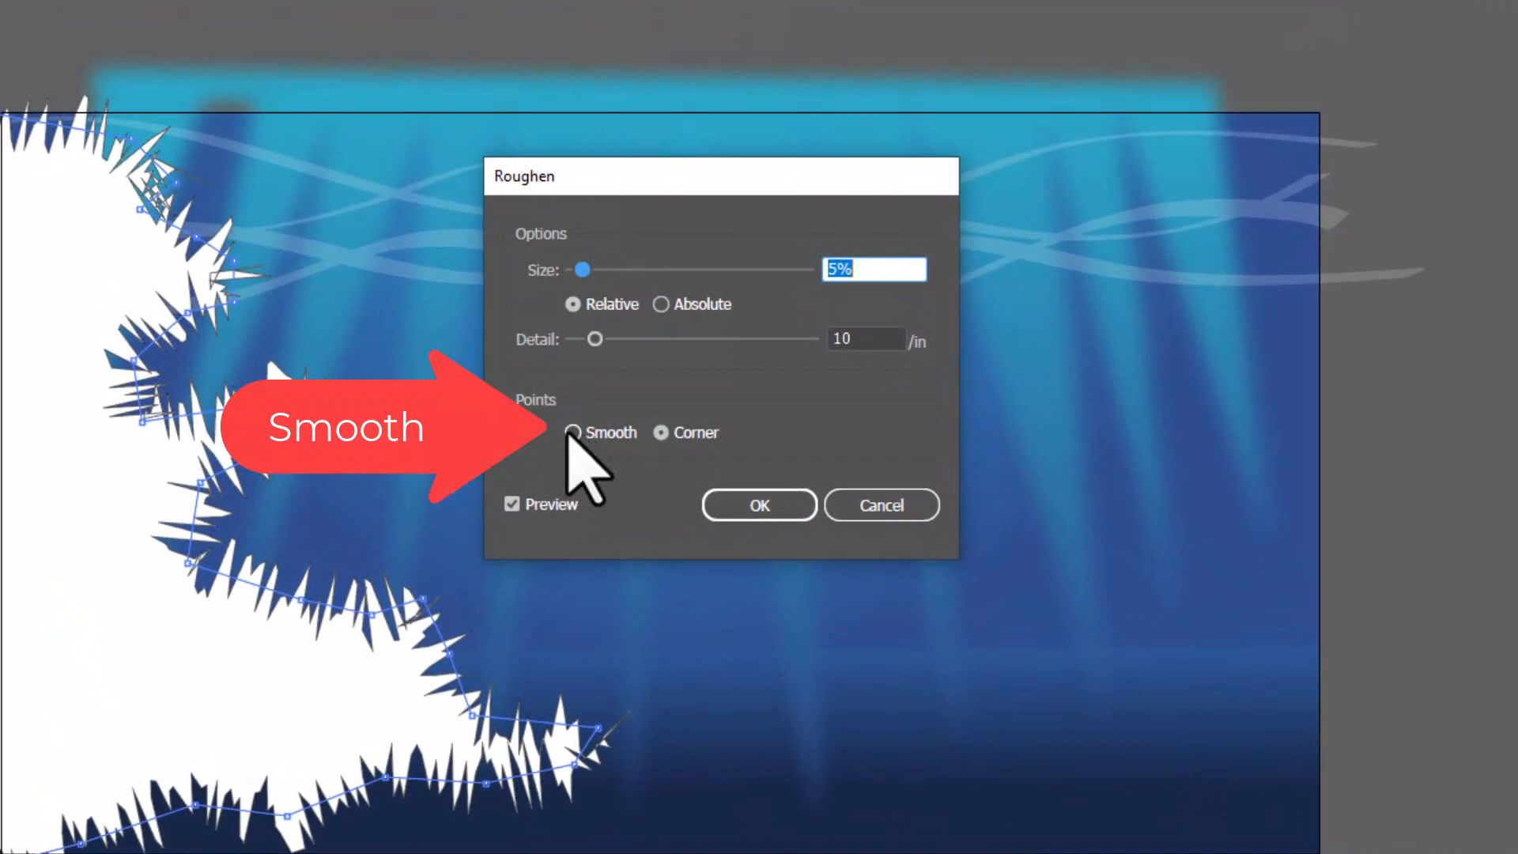
pyautogui.click(572, 433)
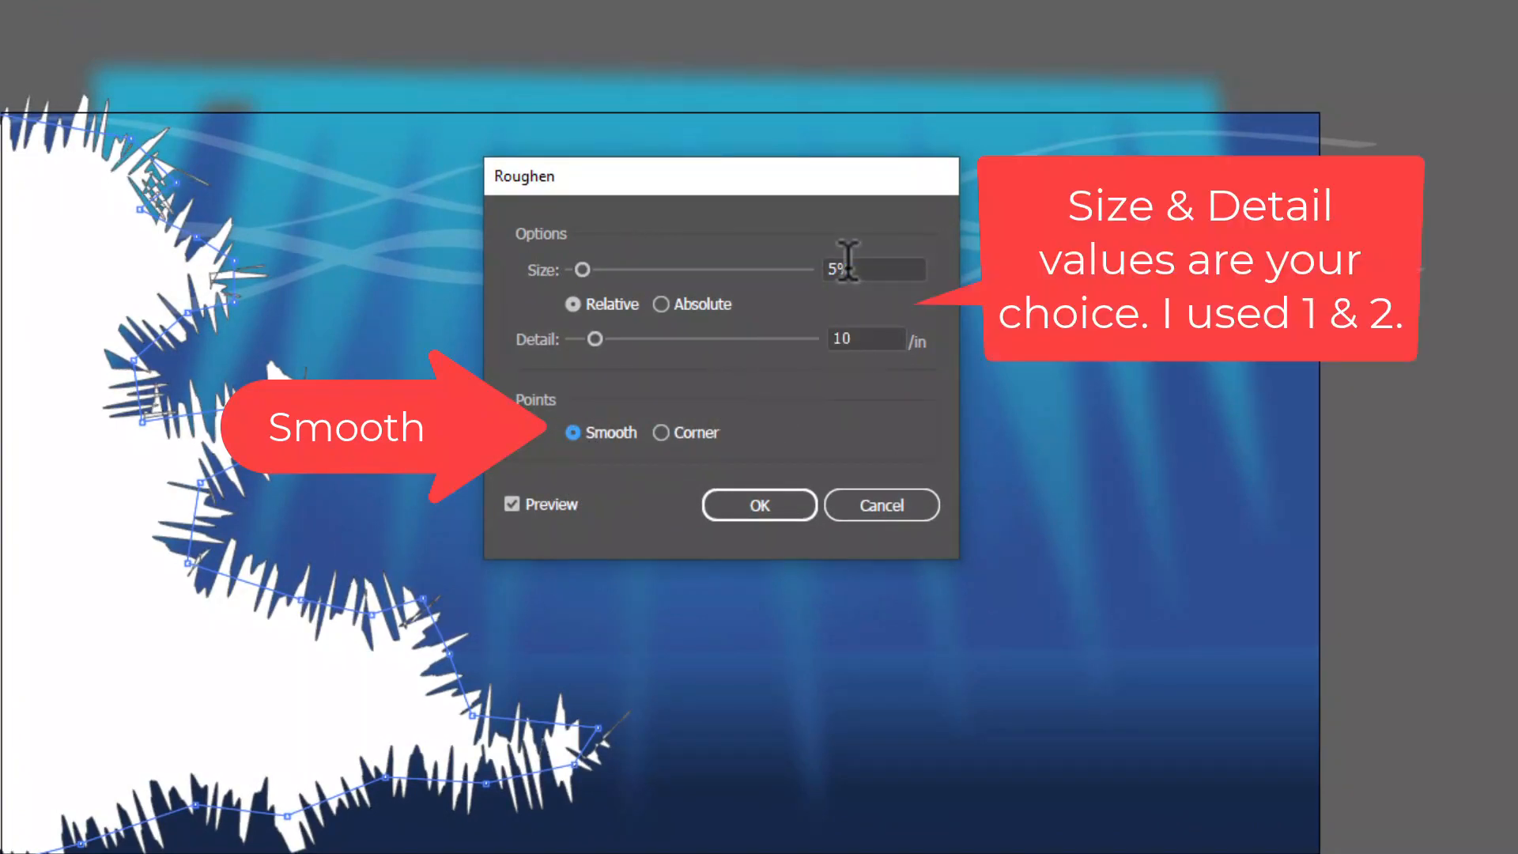
pyautogui.doubleClick(834, 269)
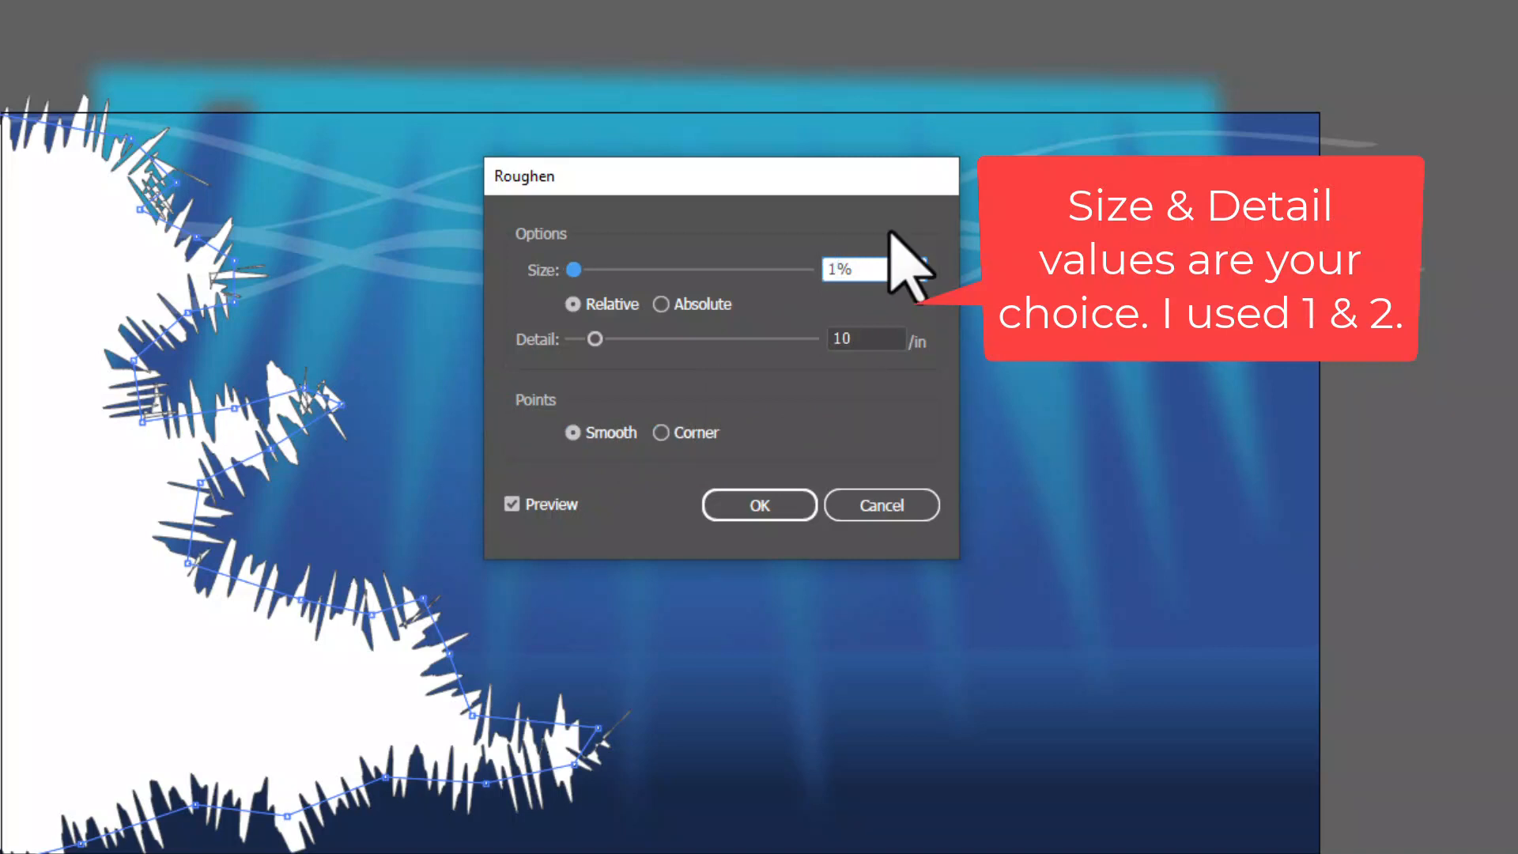
pyautogui.doubleClick(860, 338)
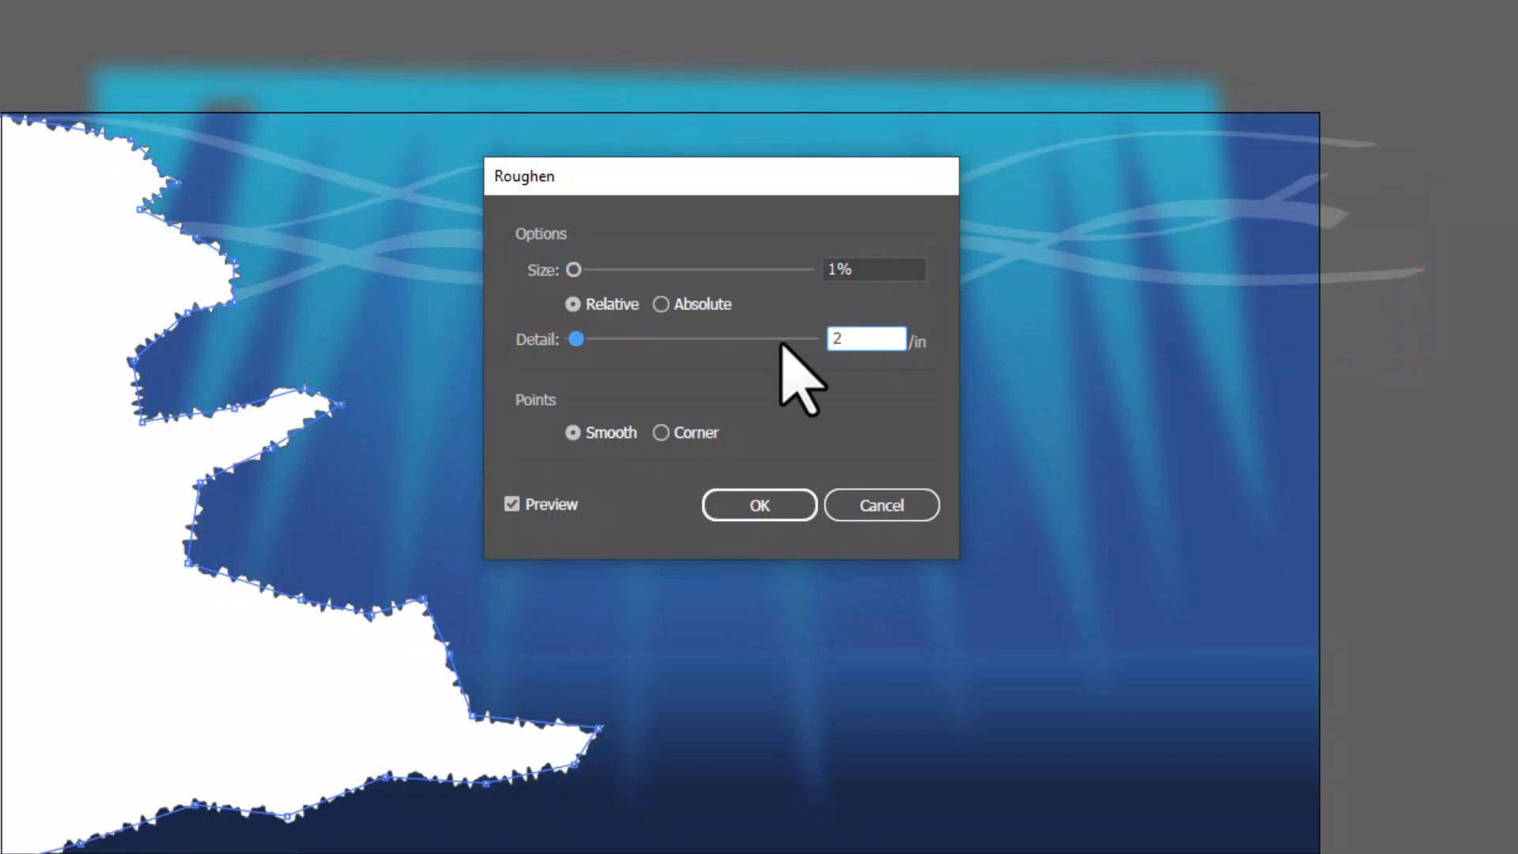
pyautogui.click(866, 269)
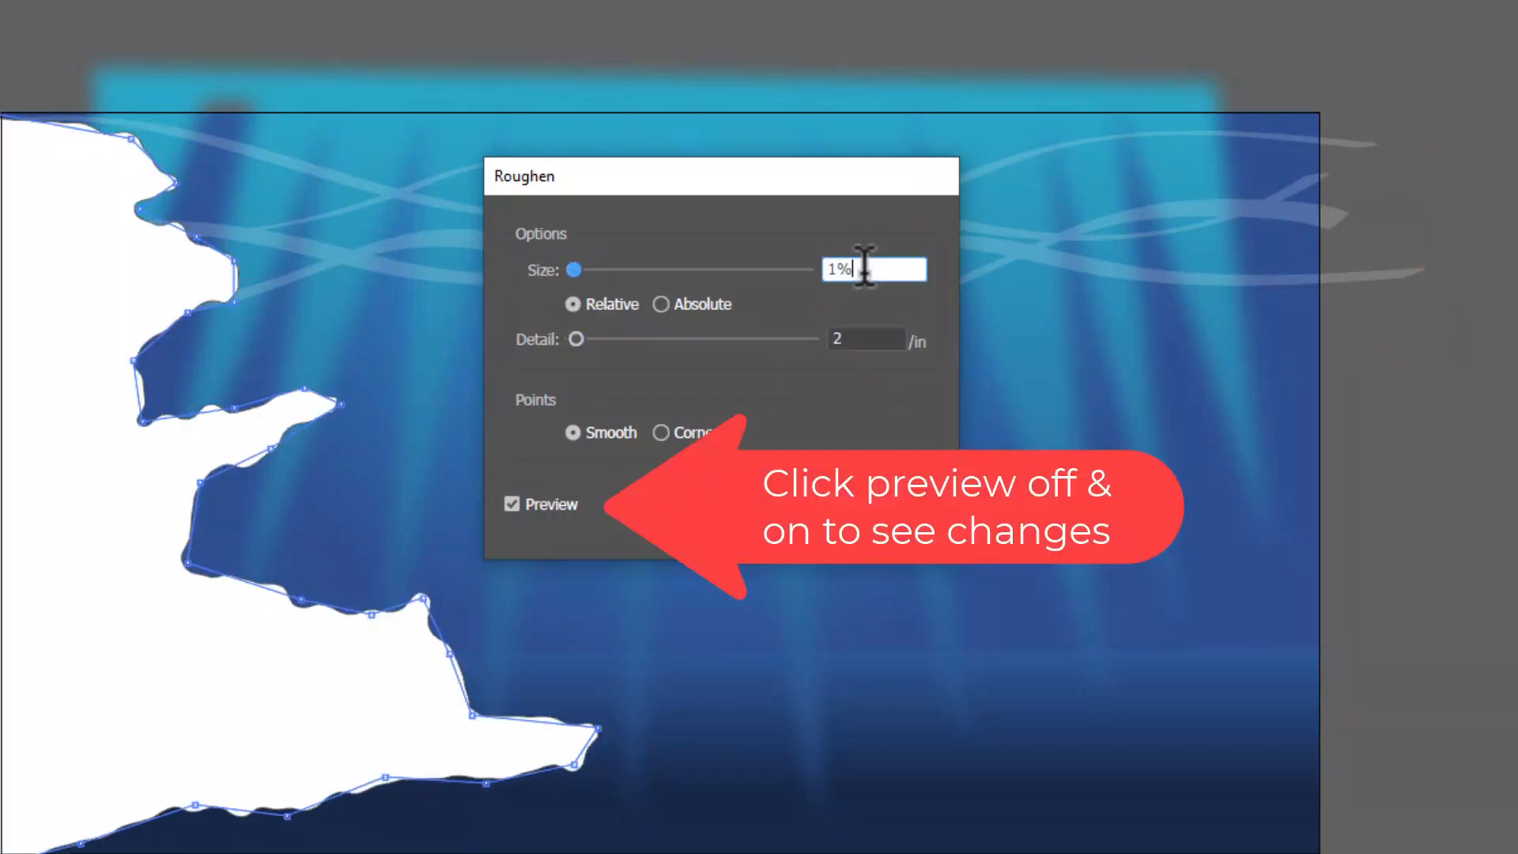
pyautogui.click(512, 502)
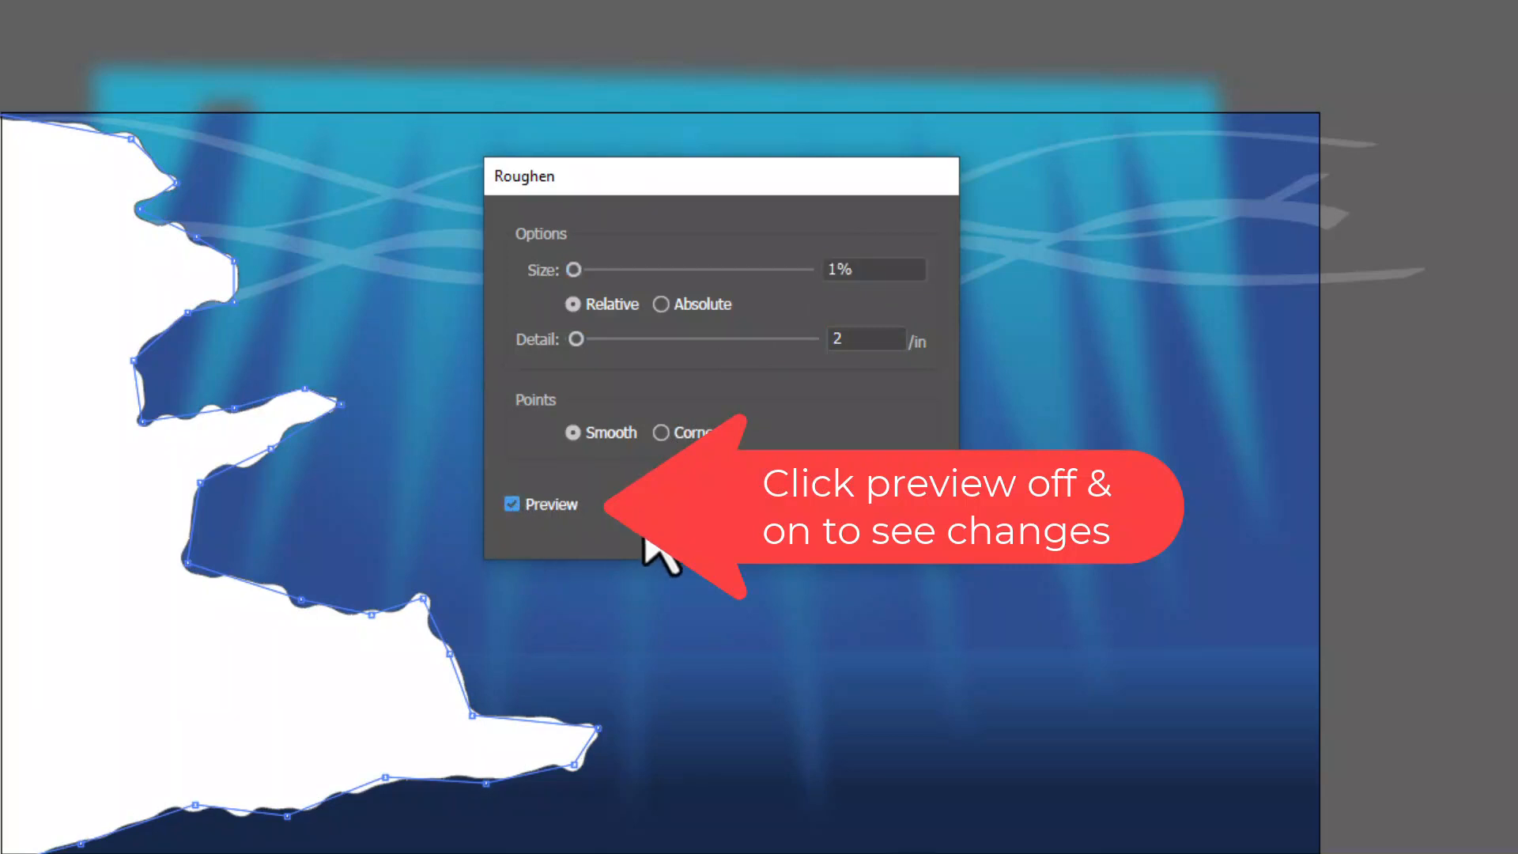
pyautogui.click(867, 269)
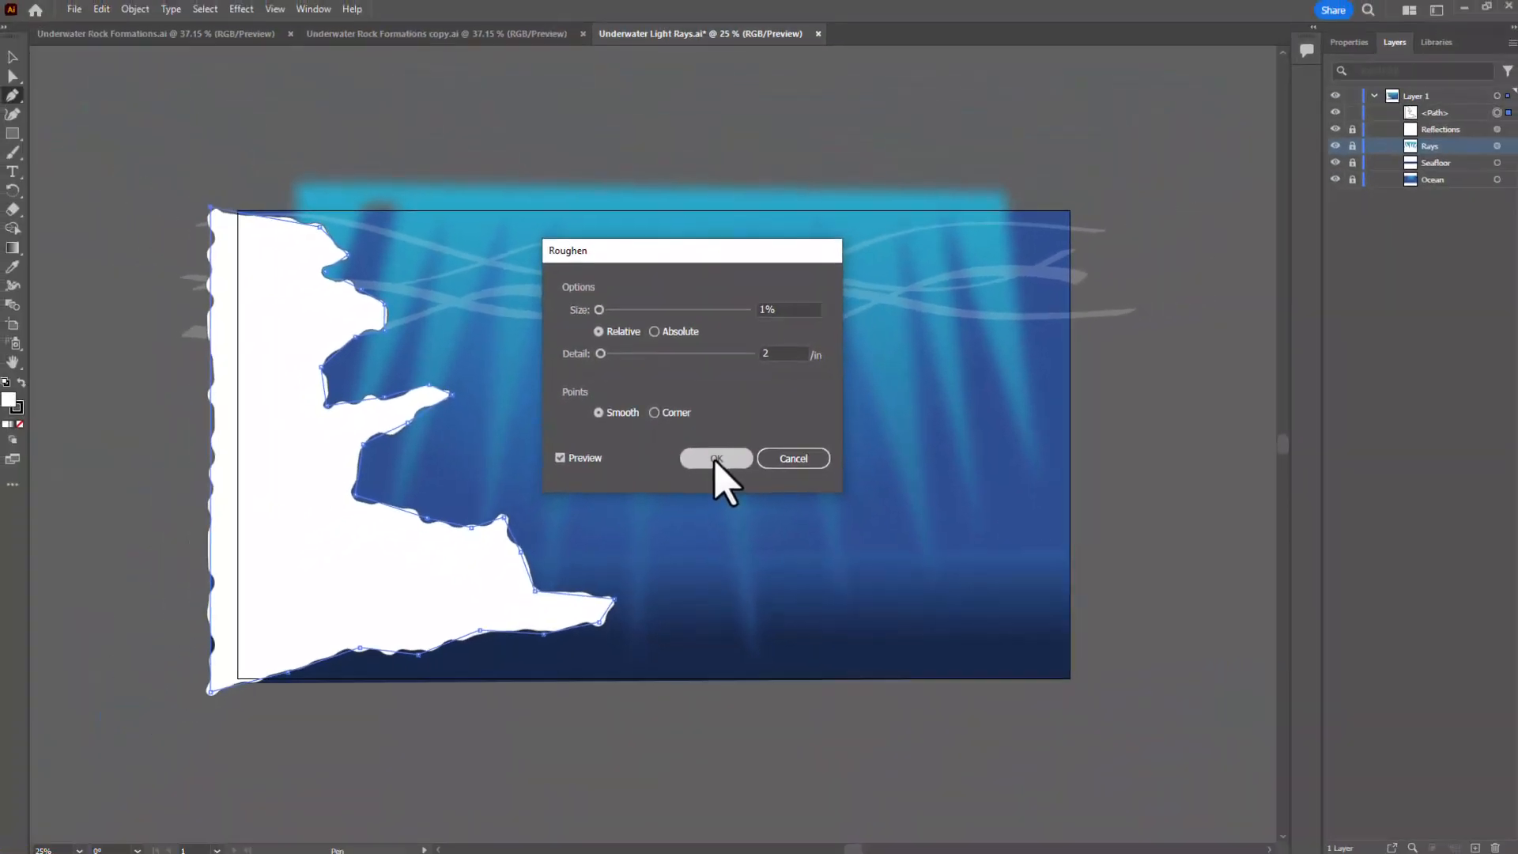
pyautogui.click(757, 506)
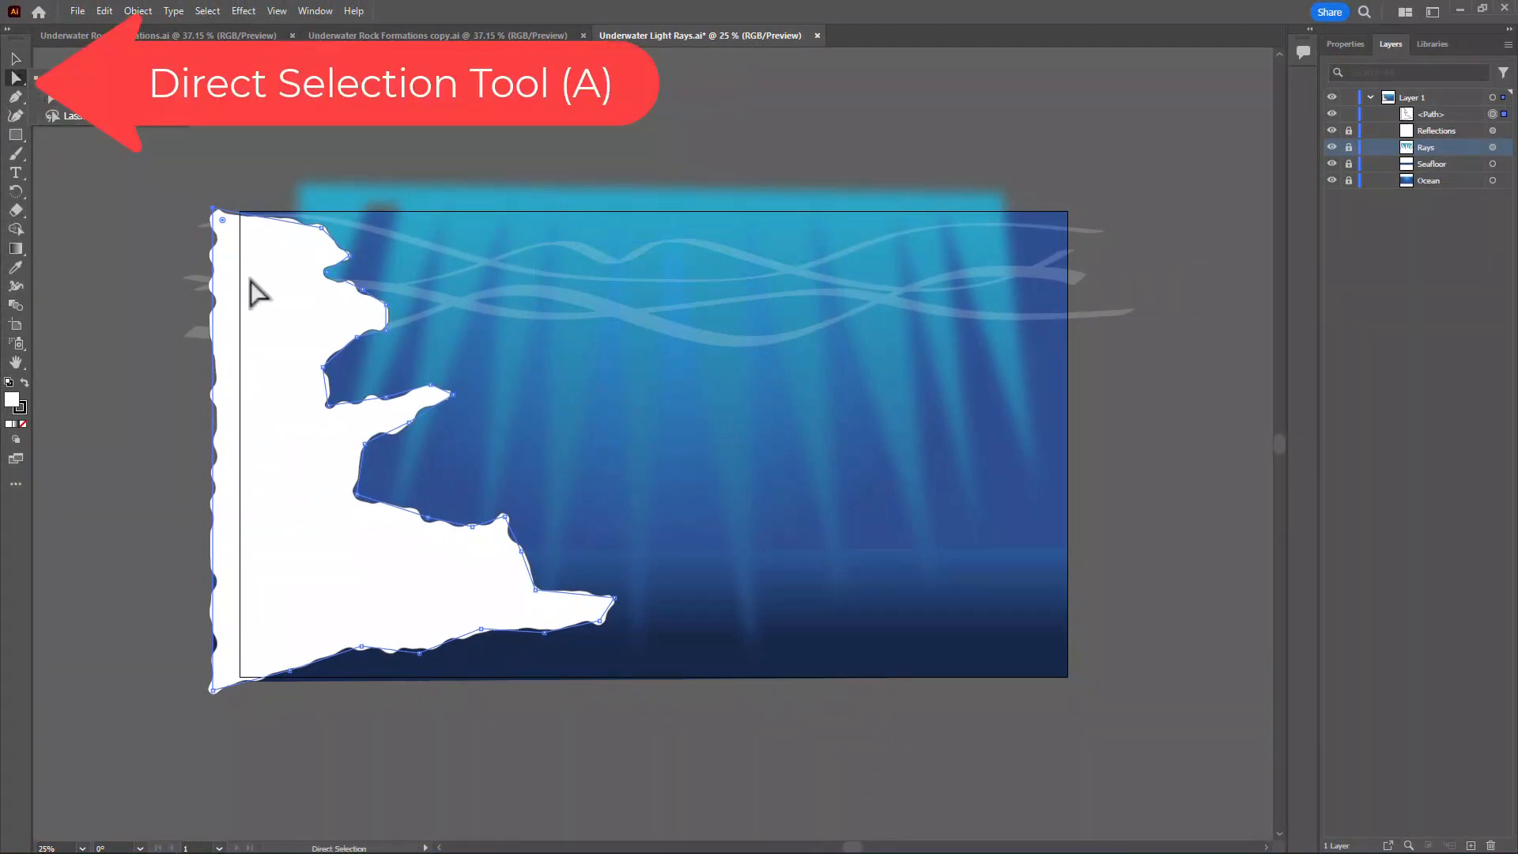
# Reshape the rock's lower ledges with Direct Selection, deepening the hollow above them and stretching the lowest tip outward into a longer point
pyautogui.click(472, 528)
pyautogui.moveTo(471, 528); pyautogui.dragTo(543, 559)
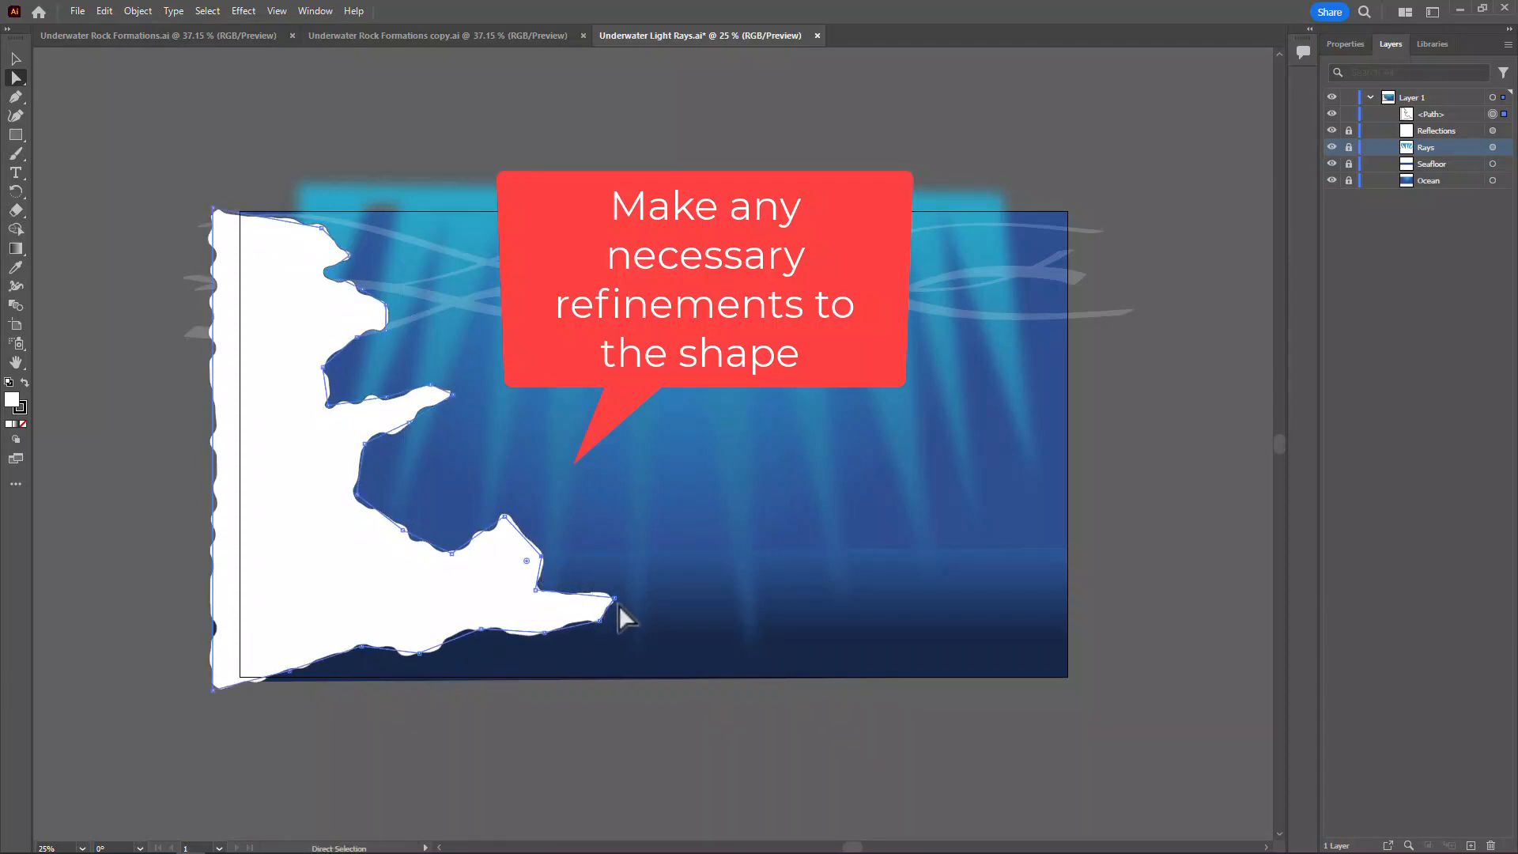
pyautogui.click(667, 610)
pyautogui.moveTo(617, 599); pyautogui.dragTo(662, 610)
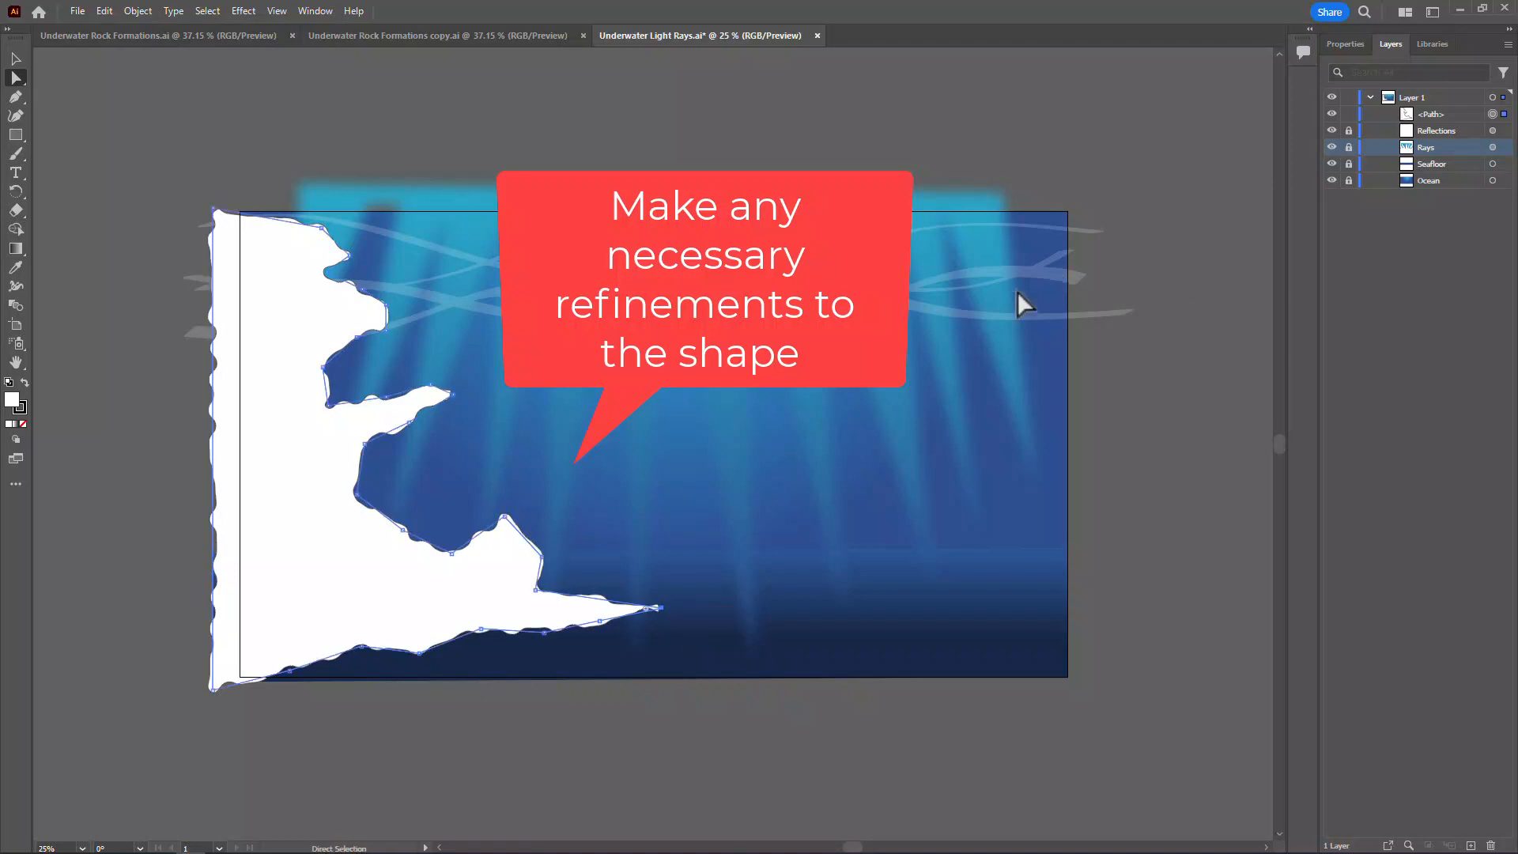
pyautogui.click(520, 110)
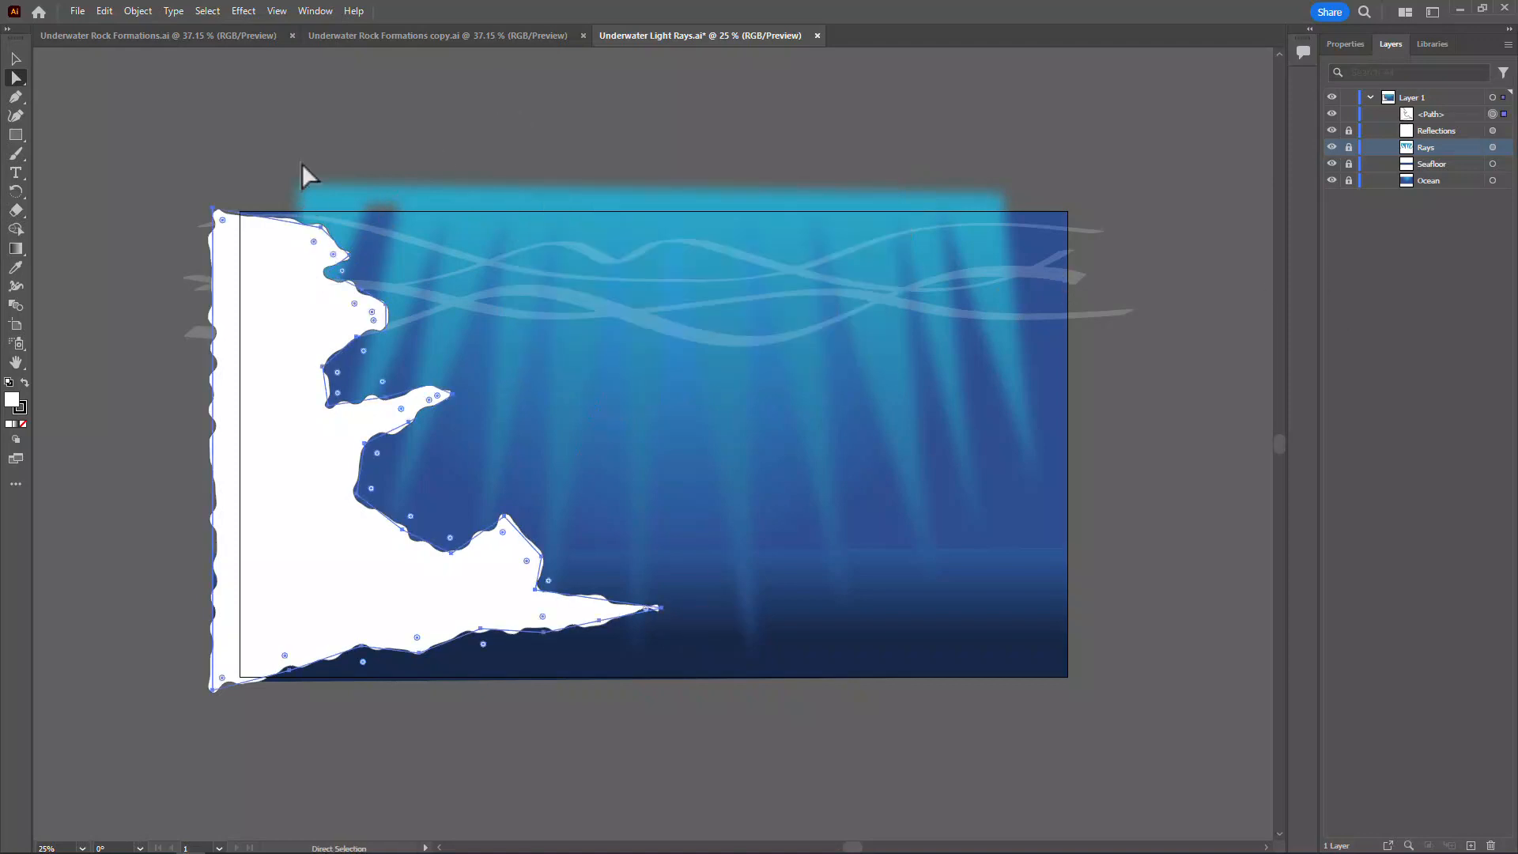
# Fill the rock formation with the light blue swatch (29ABE2) and set its stroke to none
pyautogui.click(315, 12)
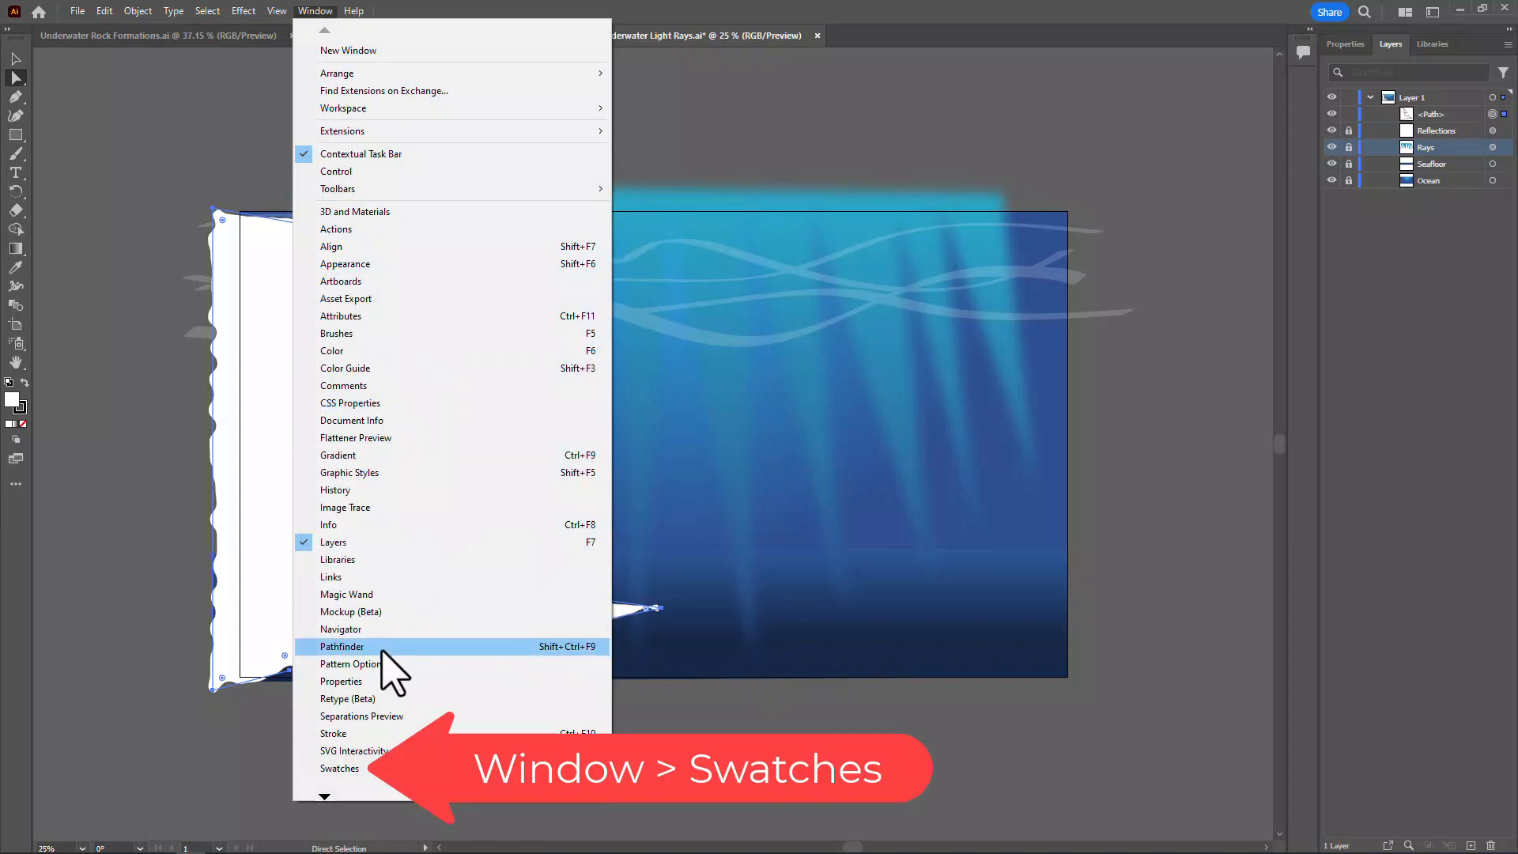
pyautogui.click(339, 768)
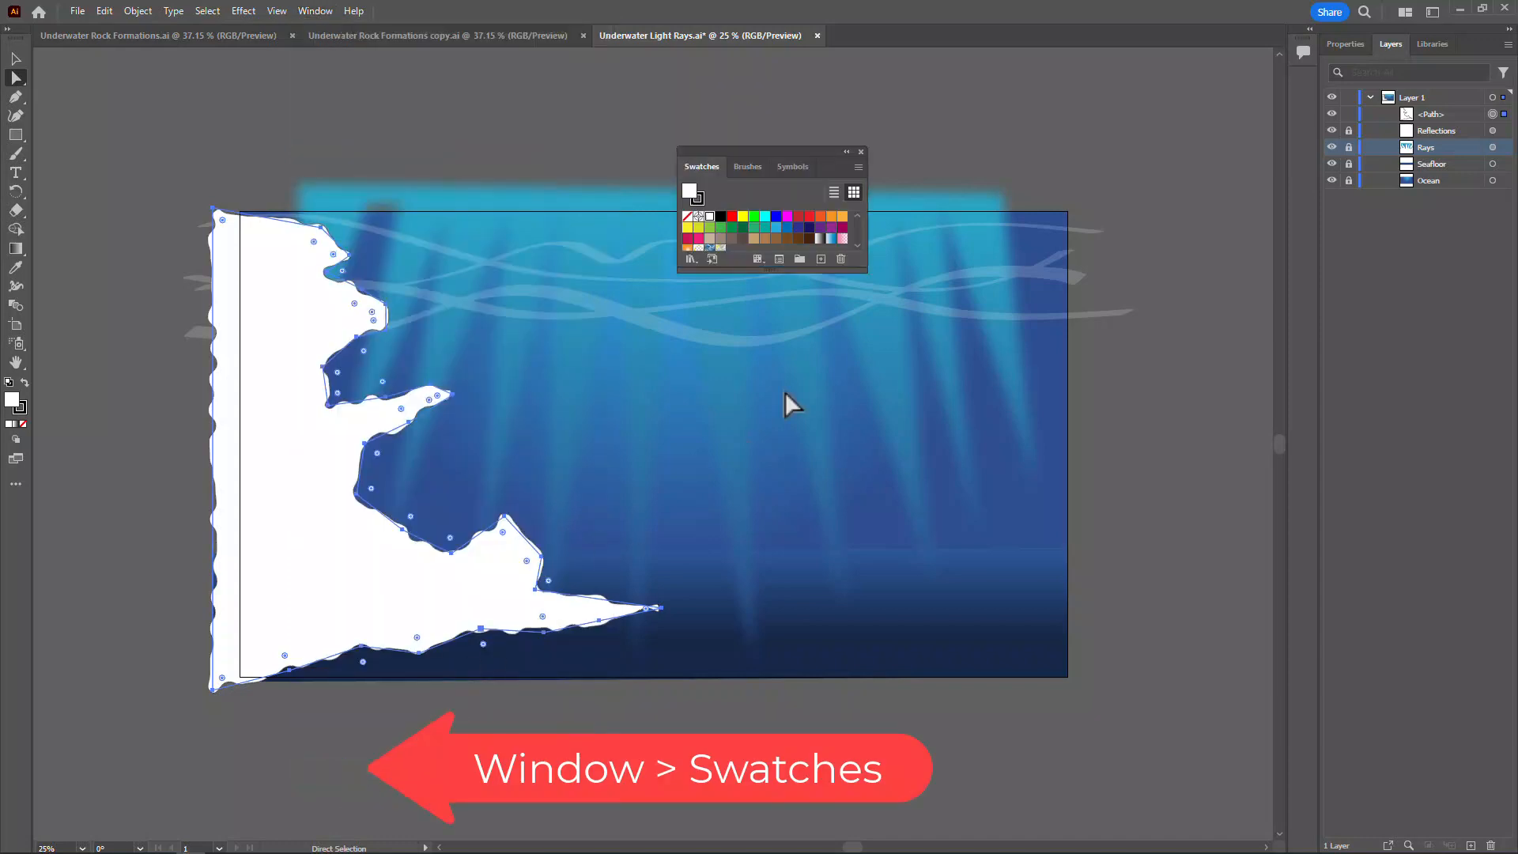
pyautogui.moveTo(772, 270); pyautogui.dragTo(771, 431)
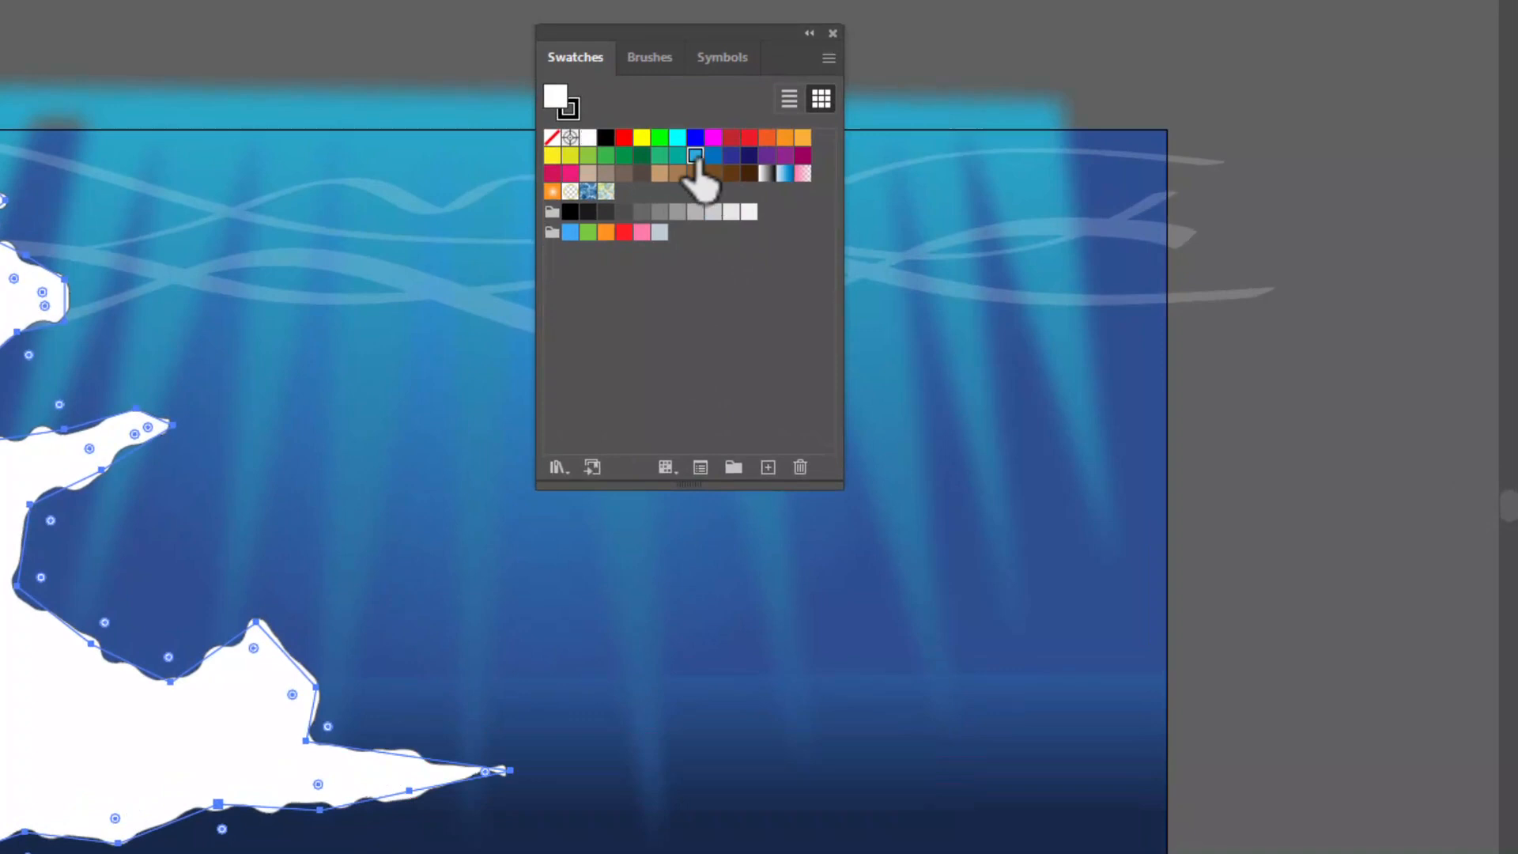
pyautogui.click(695, 156)
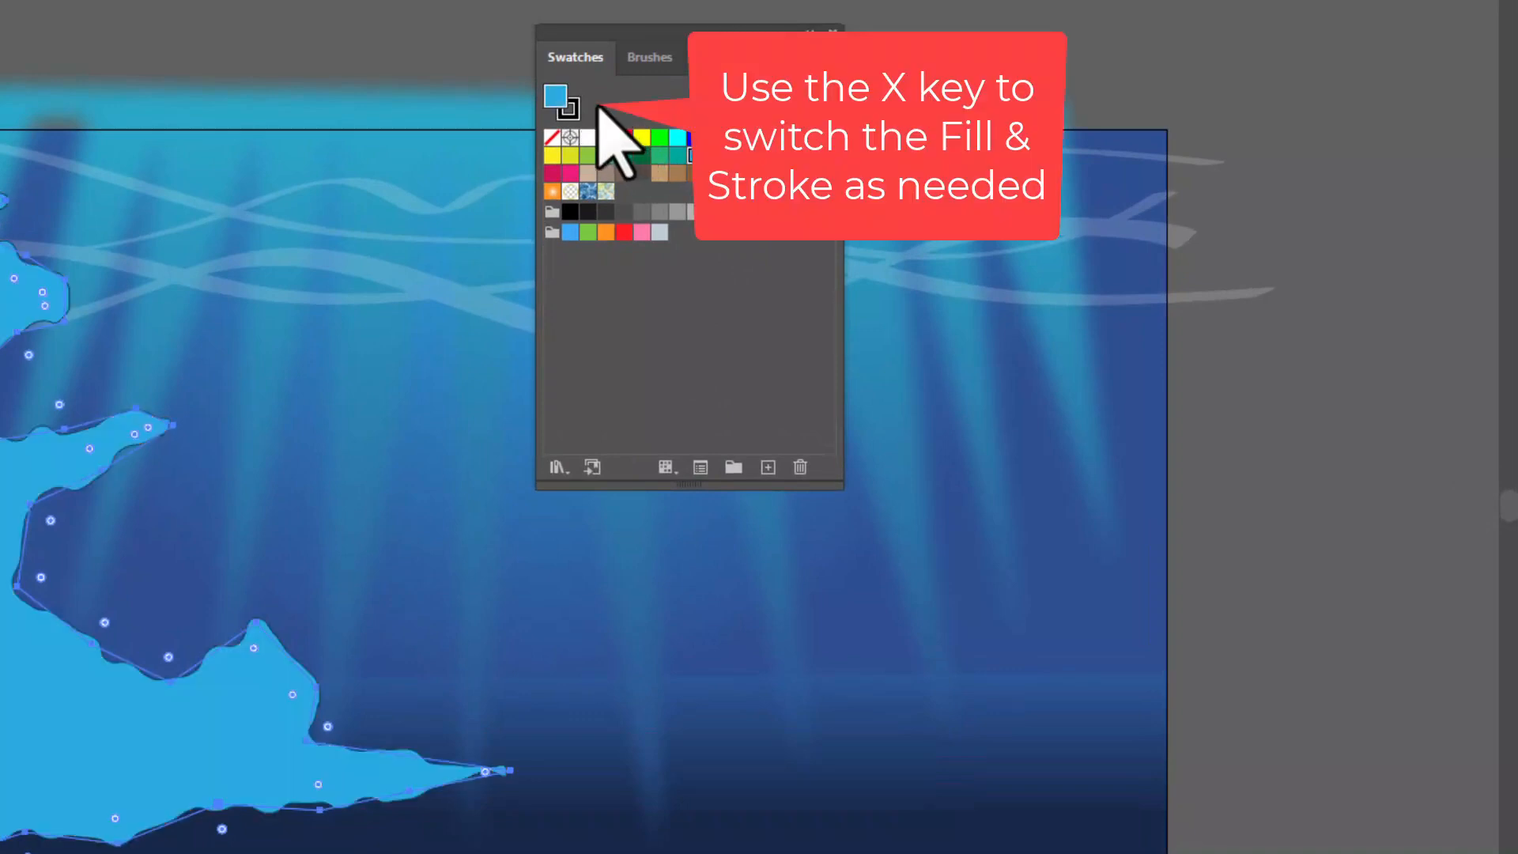
pyautogui.press('x')
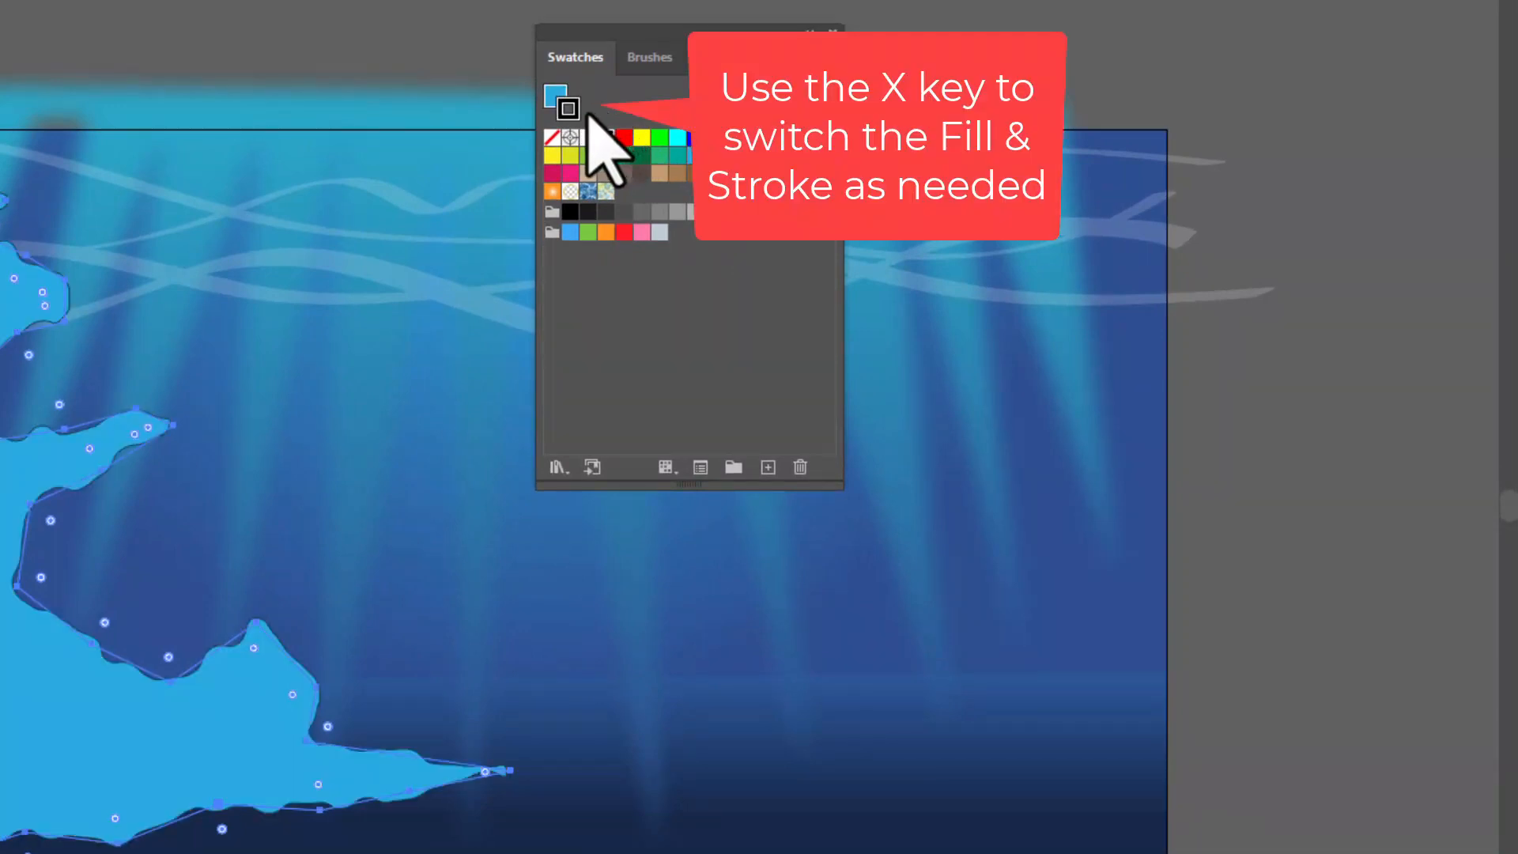
pyautogui.click(551, 138)
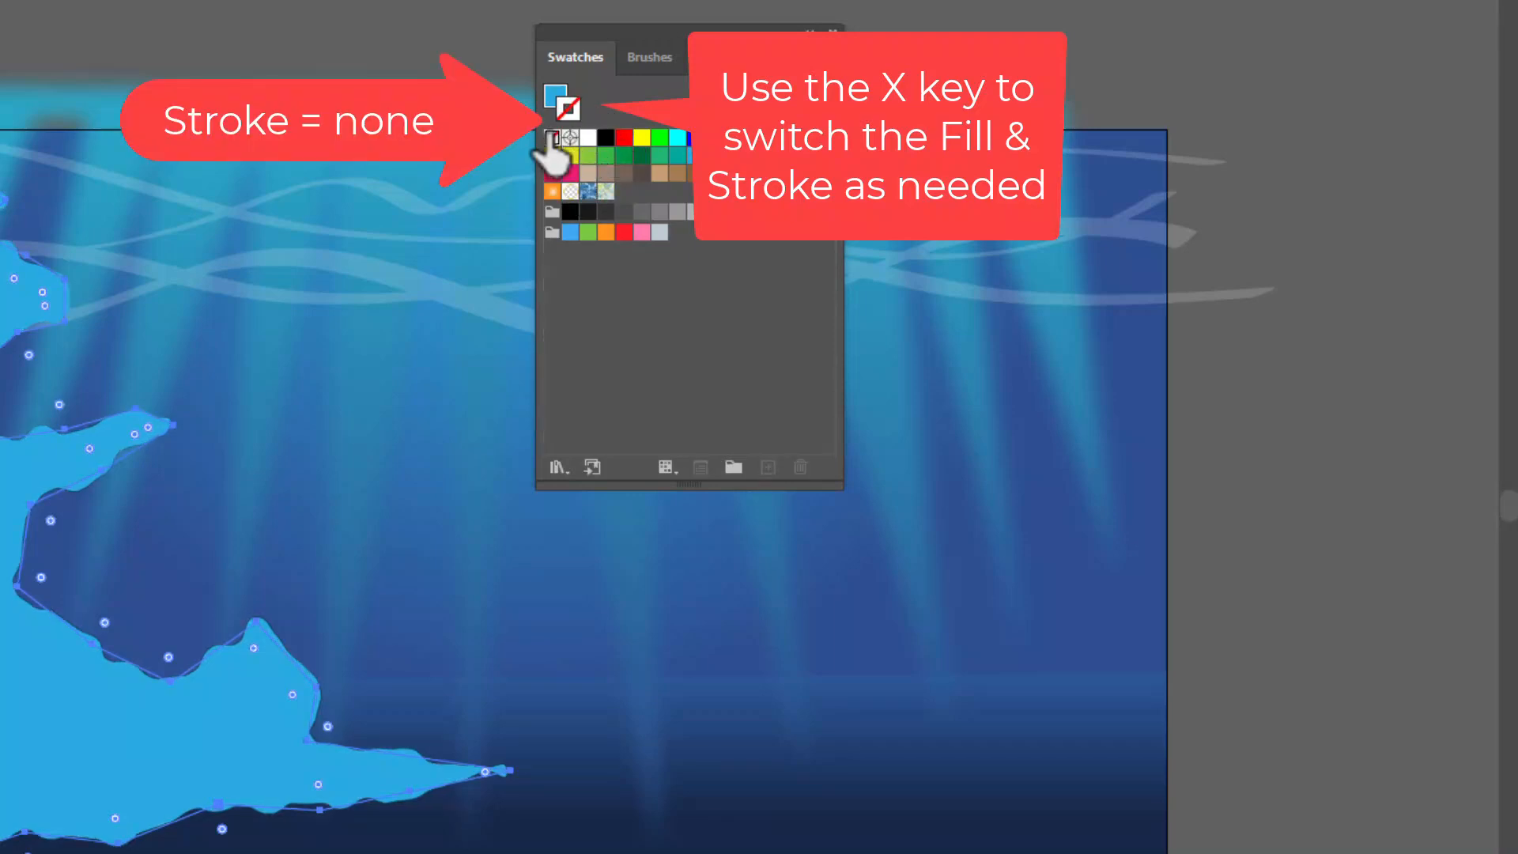
pyautogui.press('x')
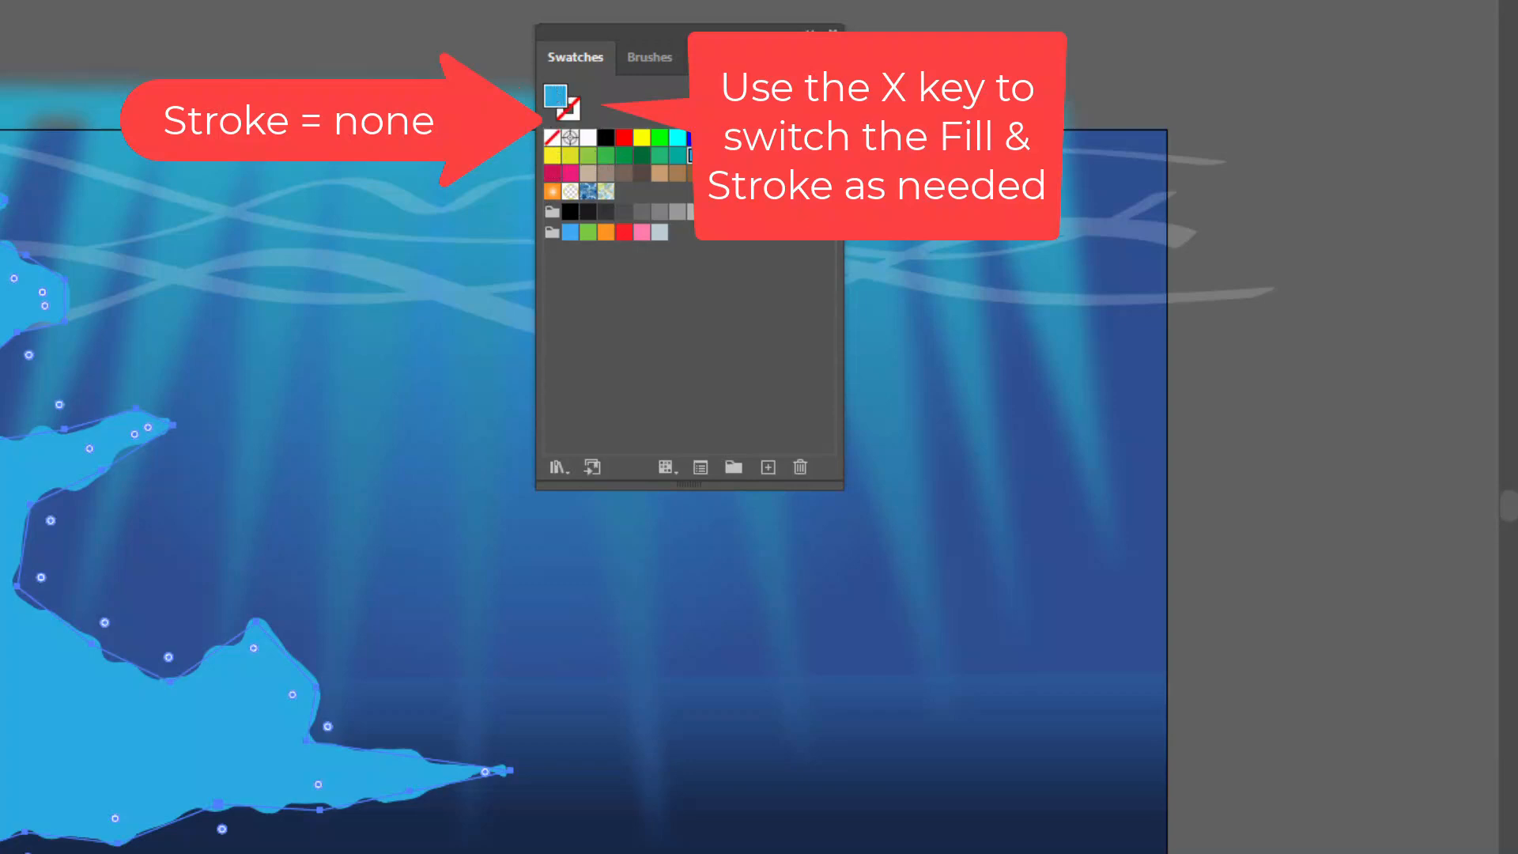
# Mix a custom rock fill of R 61, G 142, B 214 and add the color to the swatches
pyautogui.click(0, 0)
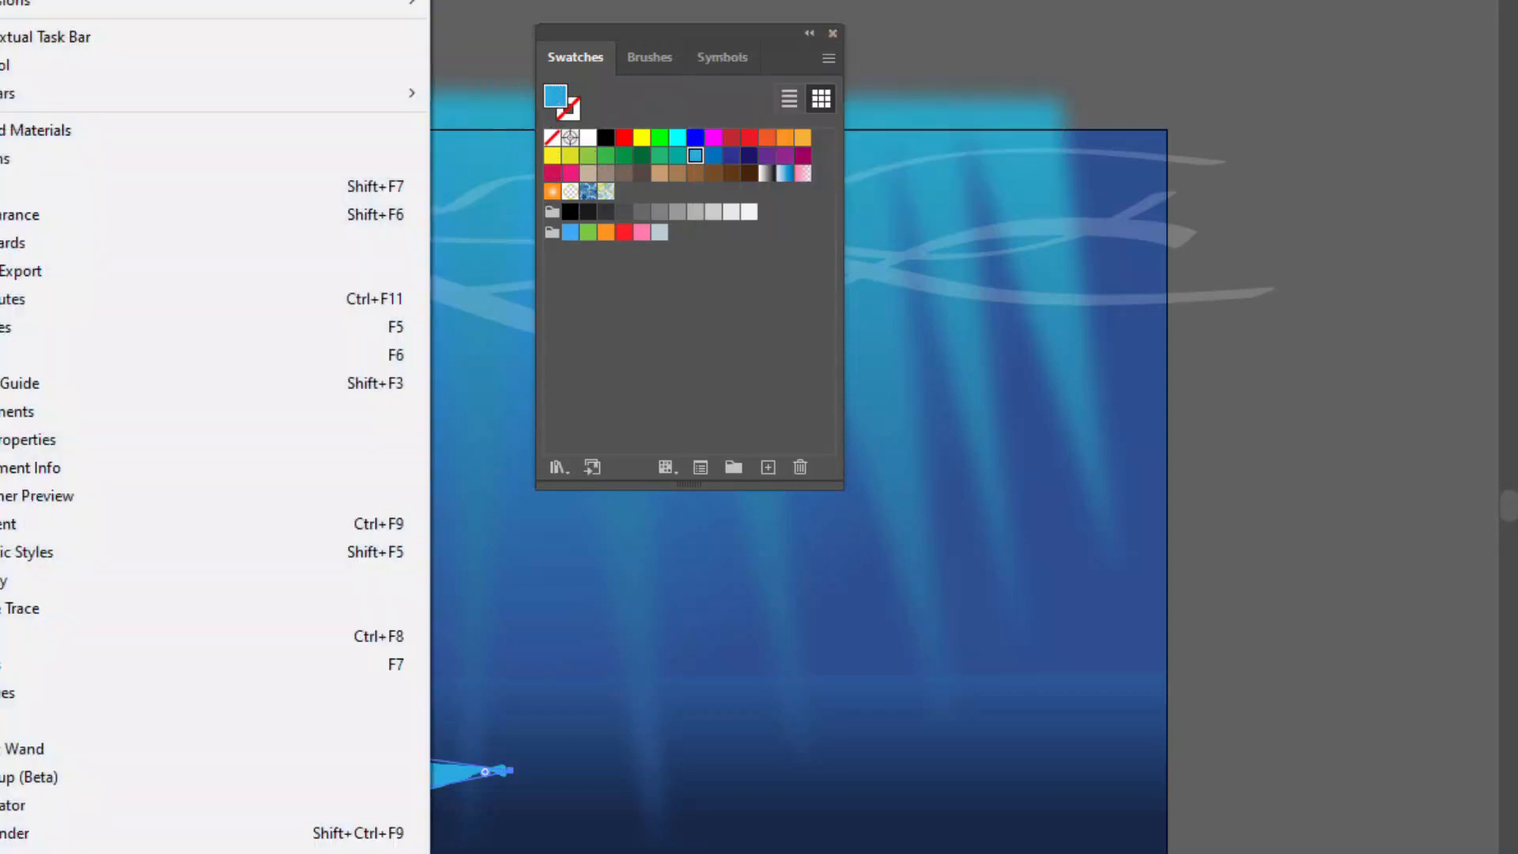
pyautogui.click(3, 393)
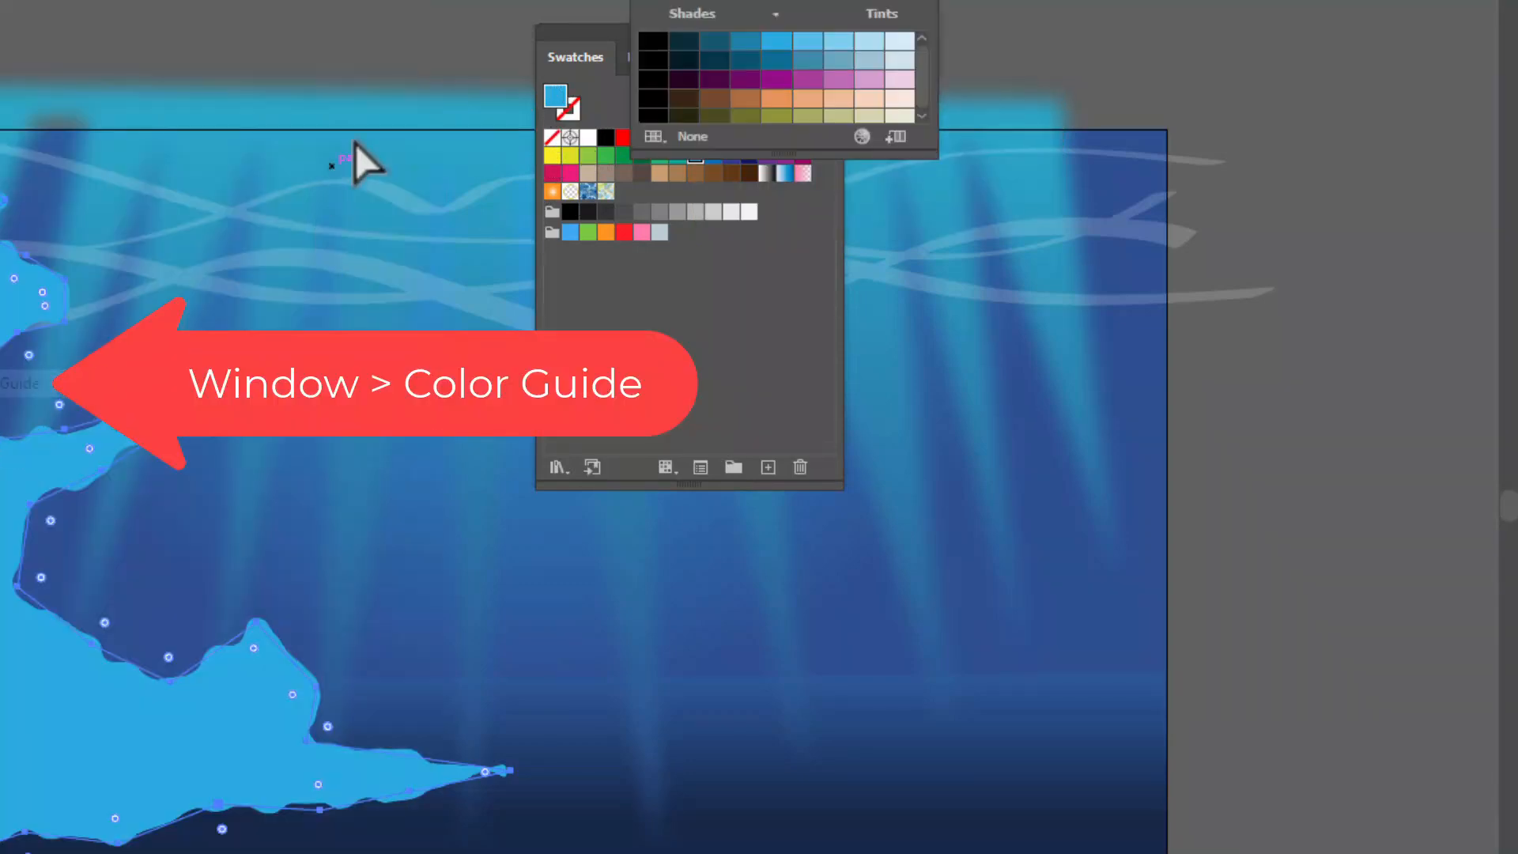
pyautogui.moveTo(862, 2); pyautogui.dragTo(1073, 198)
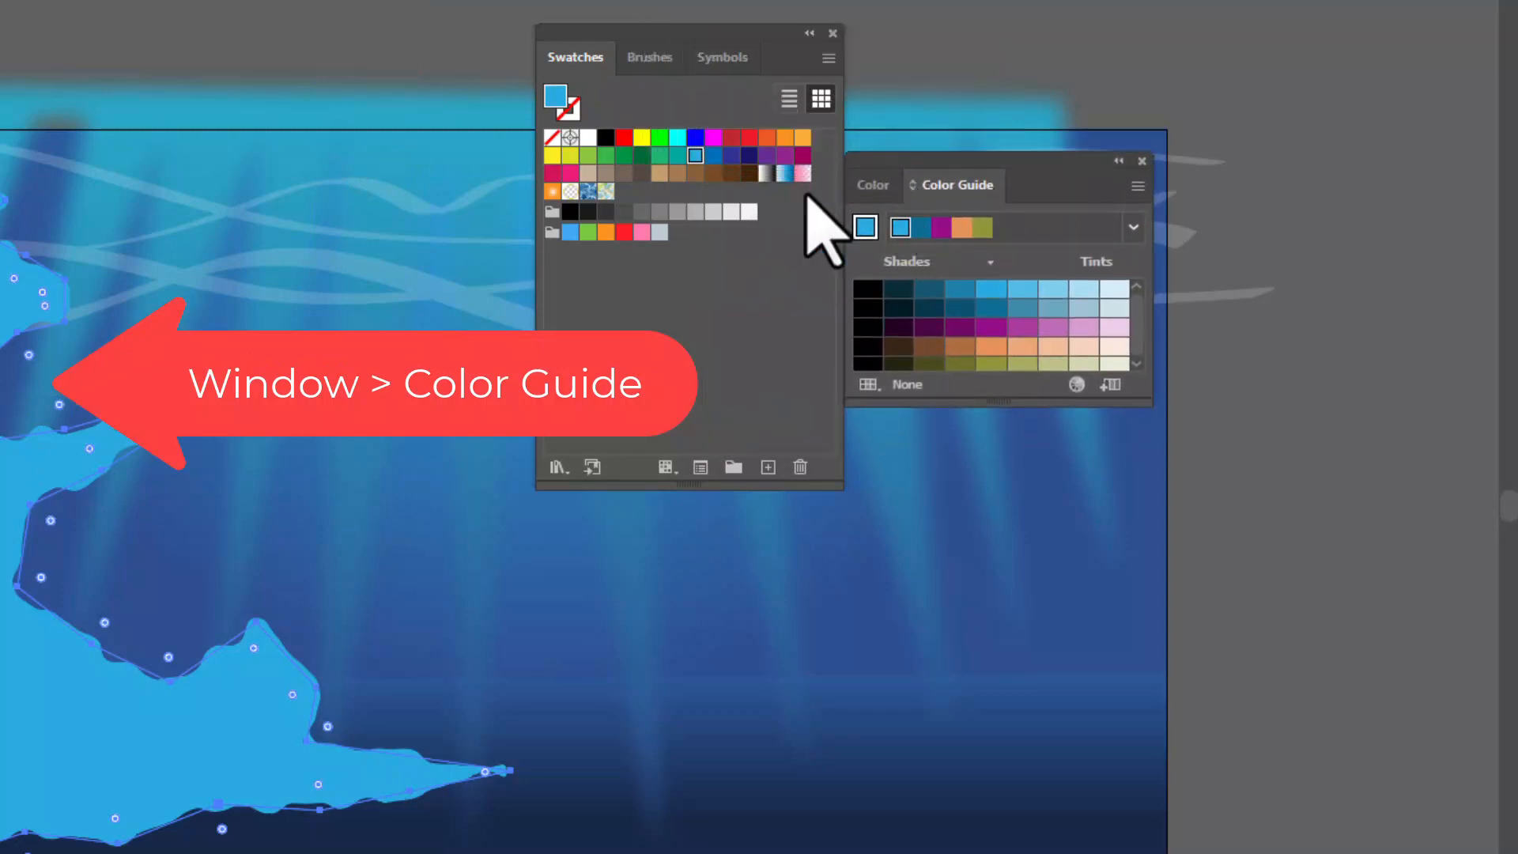
pyautogui.click(875, 187)
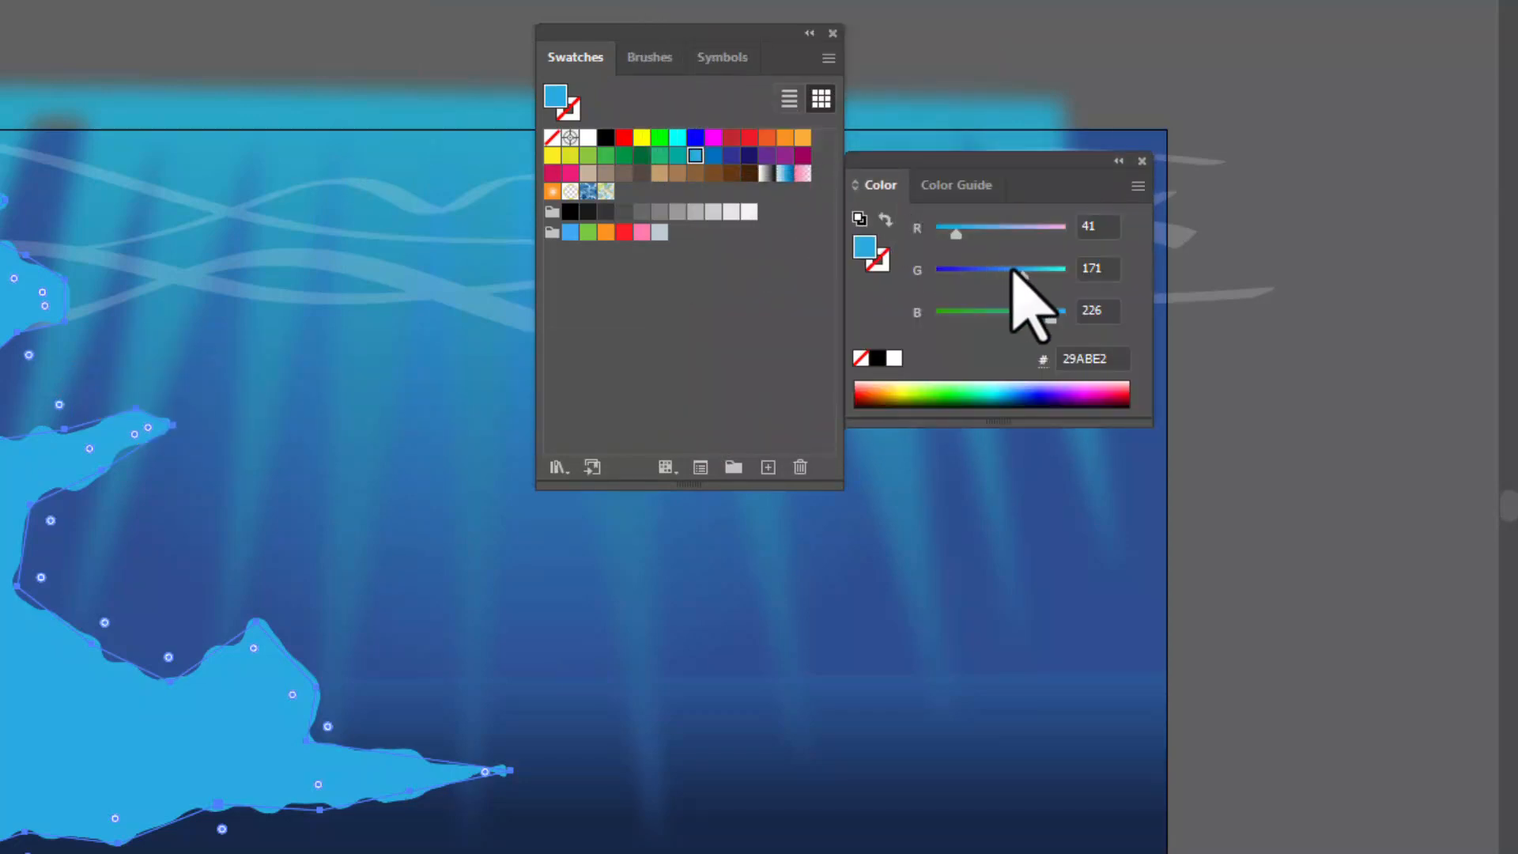
pyautogui.moveTo(1021, 277)
pyautogui.mouseDown()
pyautogui.moveTo(1003, 278)
pyautogui.moveTo(1017, 269)
pyautogui.mouseUp()
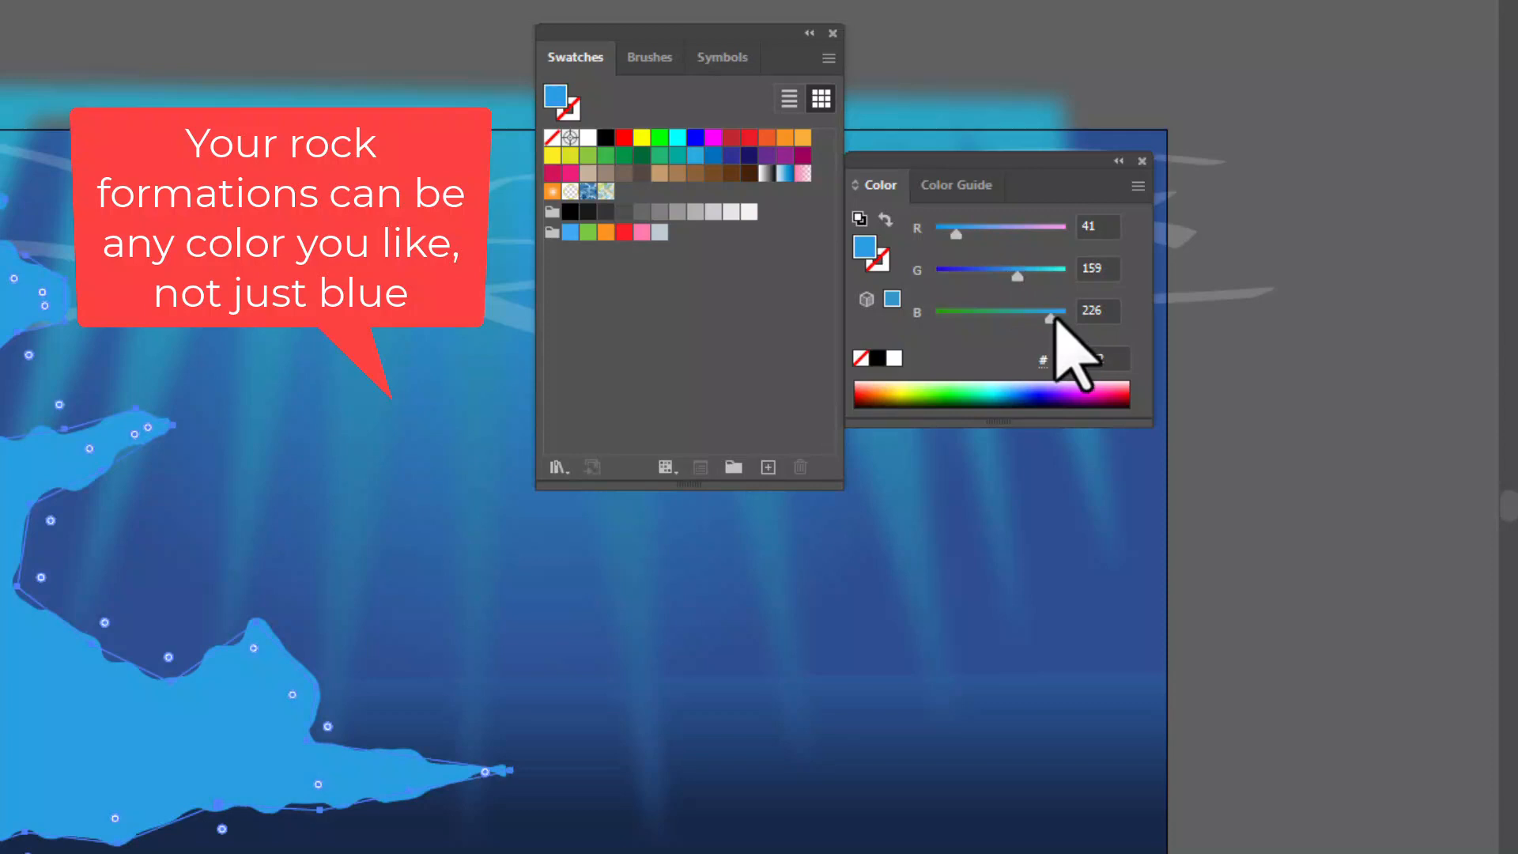
pyautogui.moveTo(1055, 317)
pyautogui.mouseDown()
pyautogui.moveTo(1031, 316)
pyautogui.moveTo(1045, 319)
pyautogui.mouseUp()
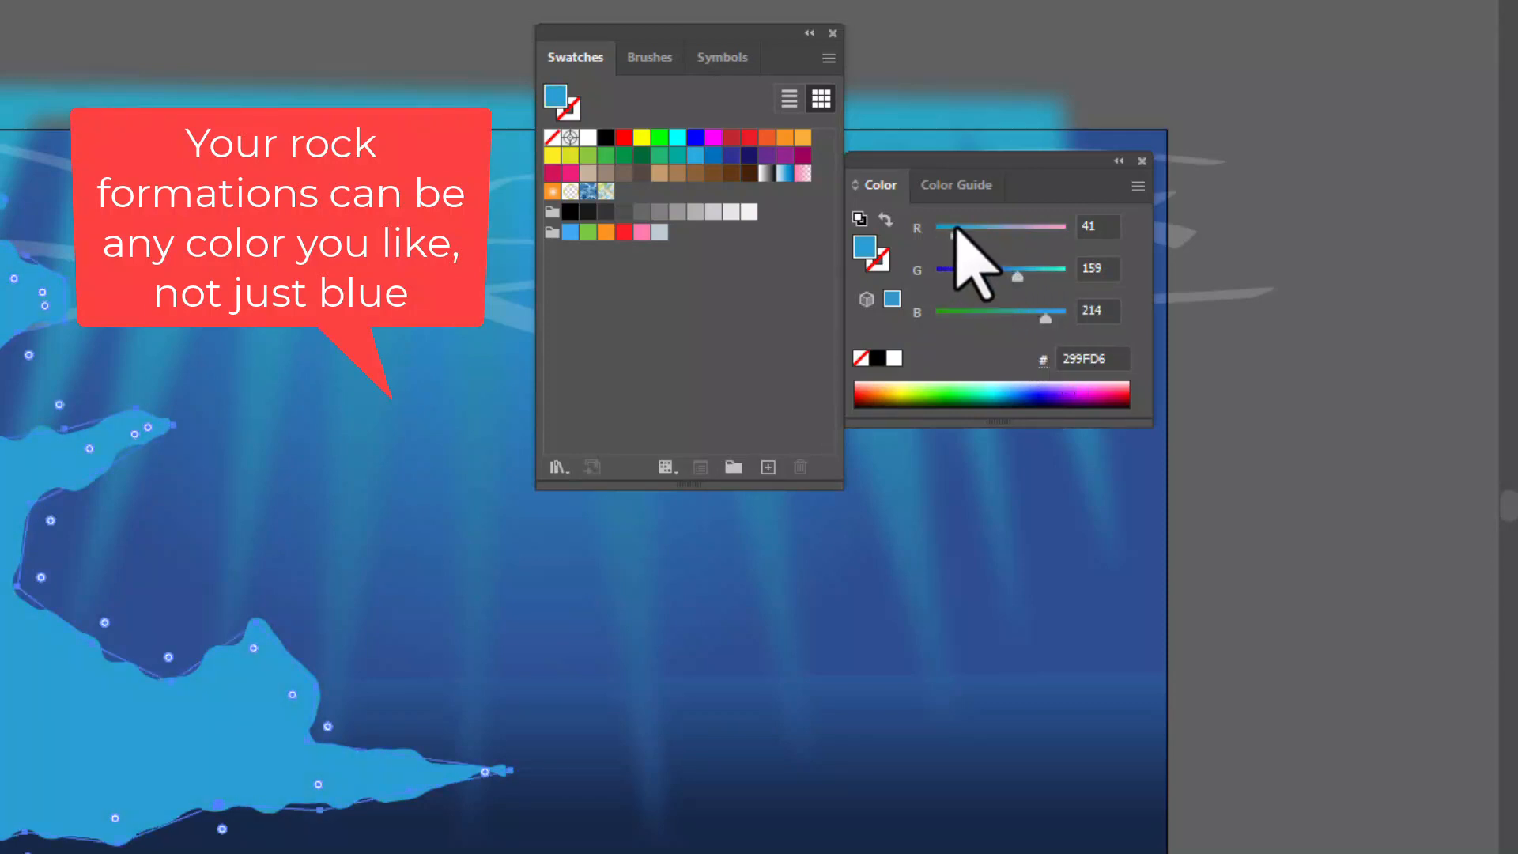
pyautogui.moveTo(959, 233); pyautogui.dragTo(968, 233)
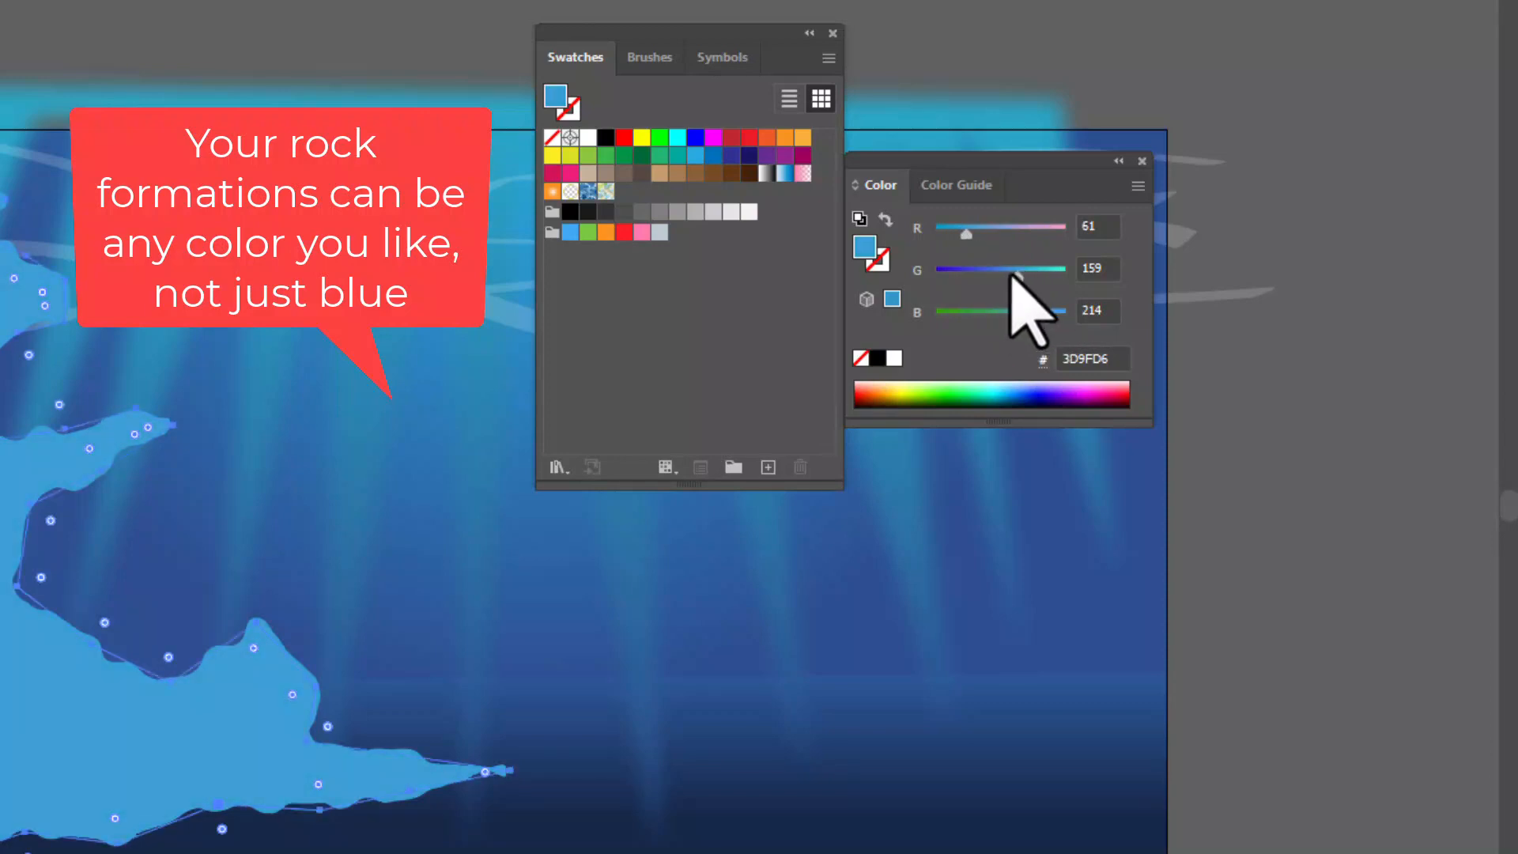
pyautogui.moveTo(1018, 275); pyautogui.dragTo(1004, 277)
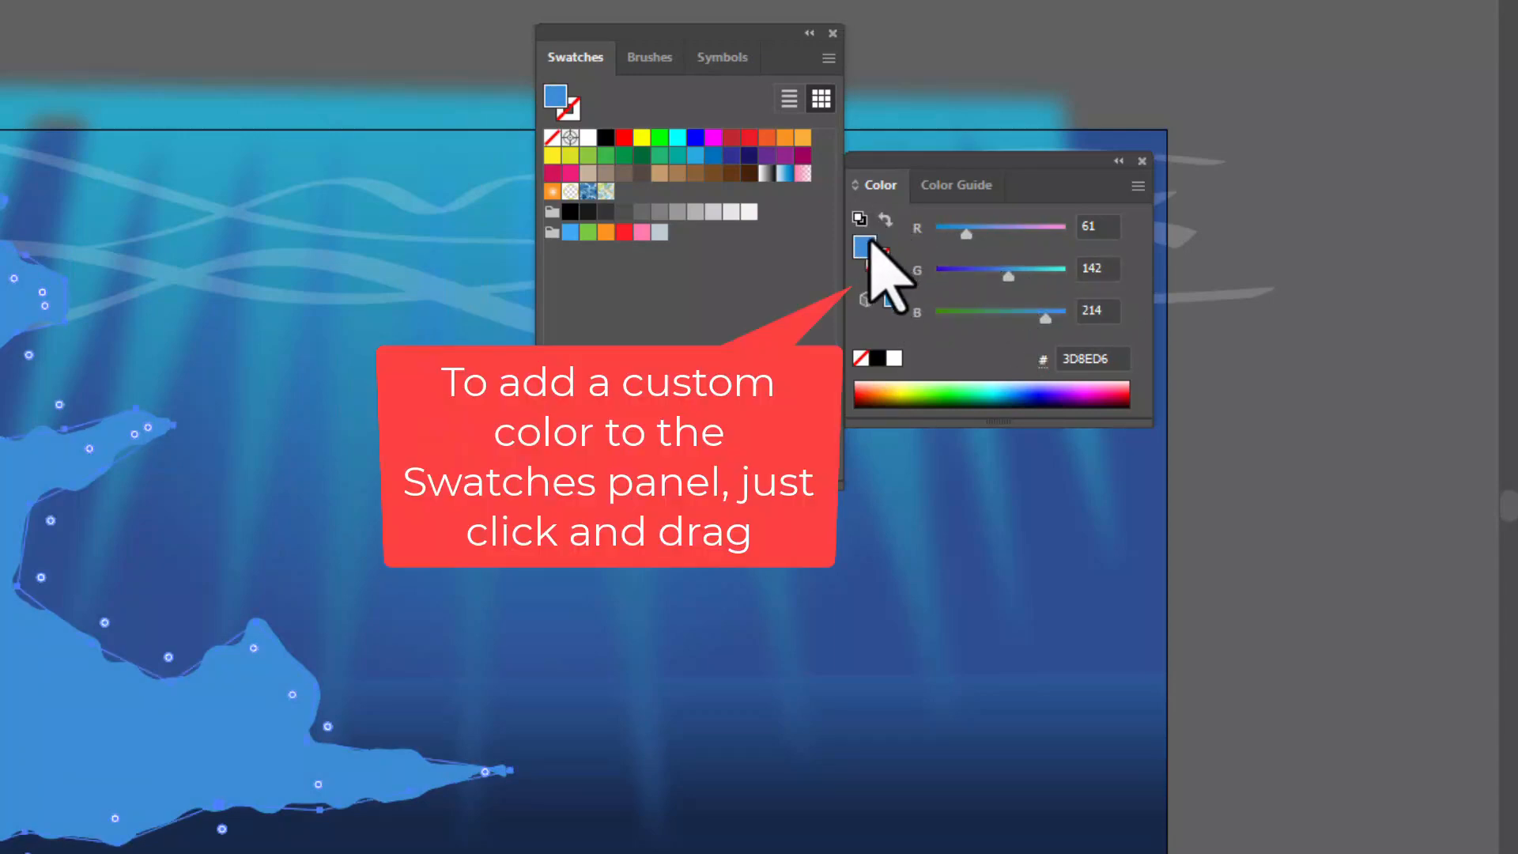
pyautogui.moveTo(871, 243); pyautogui.dragTo(626, 192)
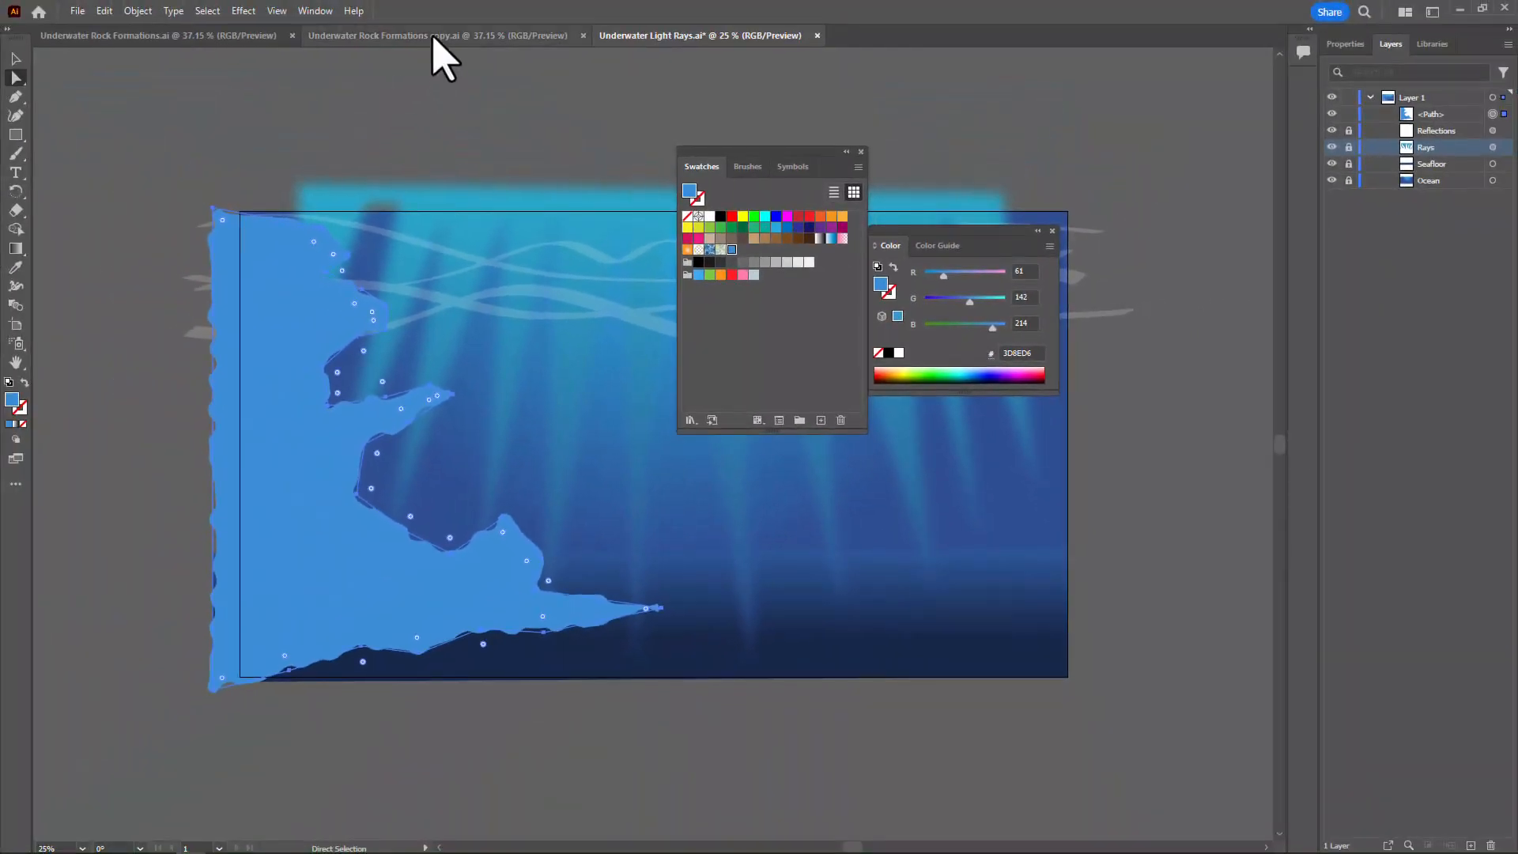
# Switch to Underwater Rock Formations copy.ai, collapse the Swatches panel and move the Color panel clear of the artwork
pyautogui.click(434, 37)
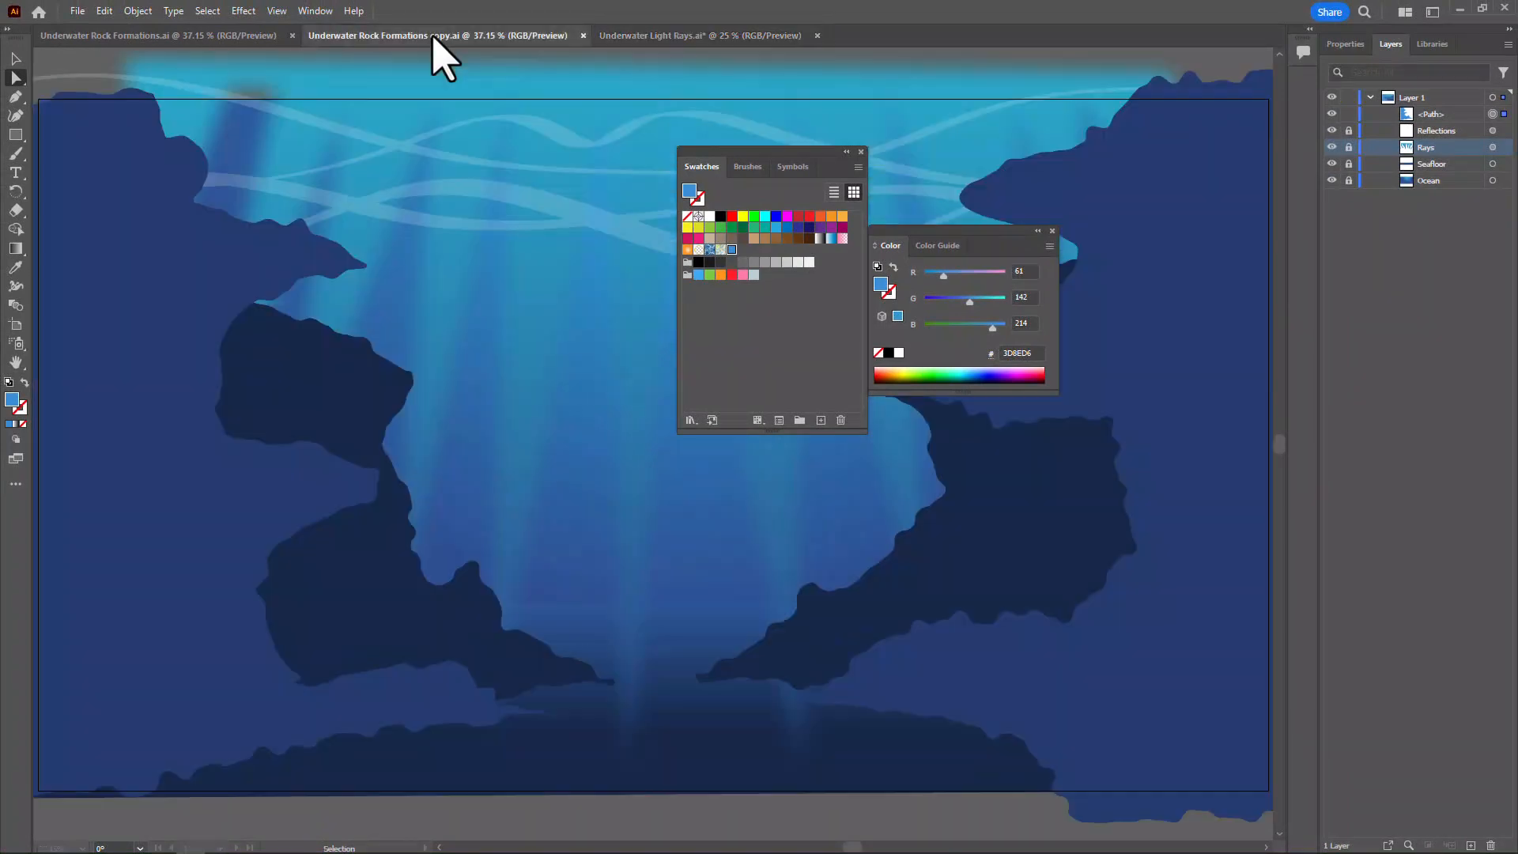
pyautogui.doubleClick(781, 154)
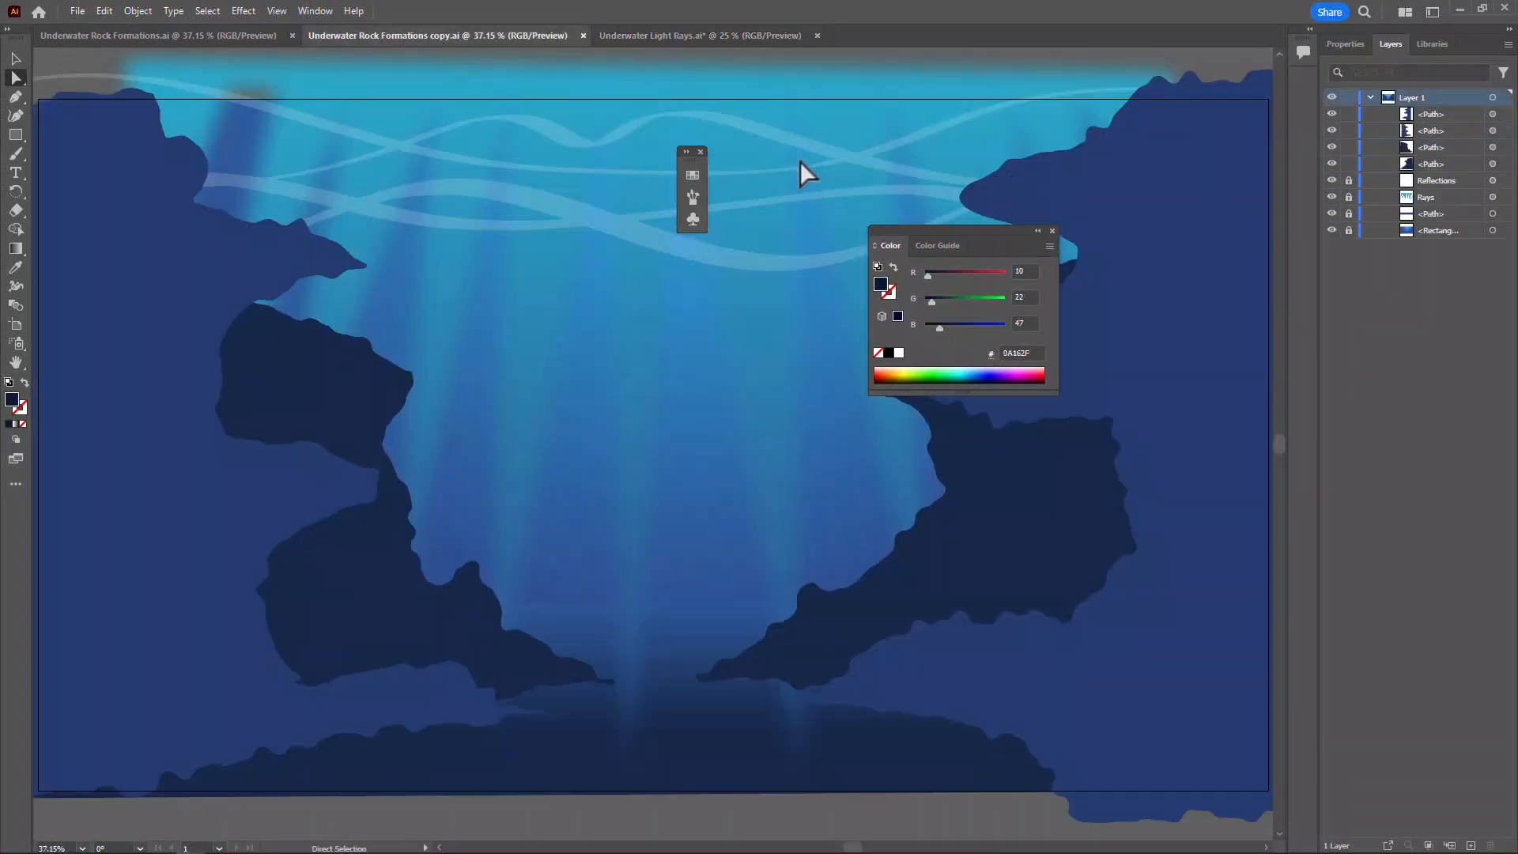
pyautogui.moveTo(923, 228); pyautogui.dragTo(1392, 285)
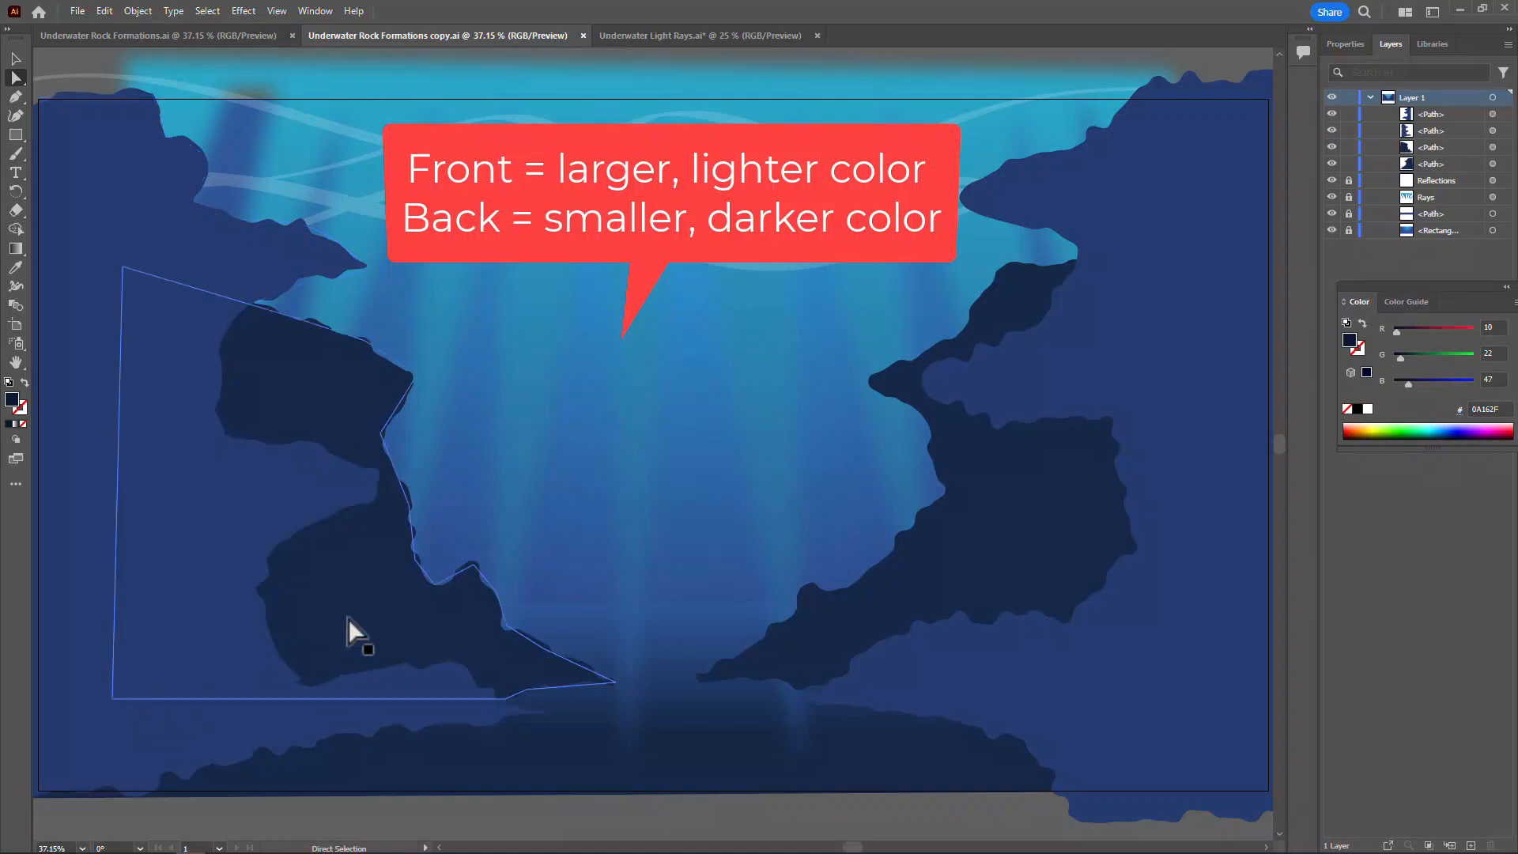
pyautogui.click(870, 618)
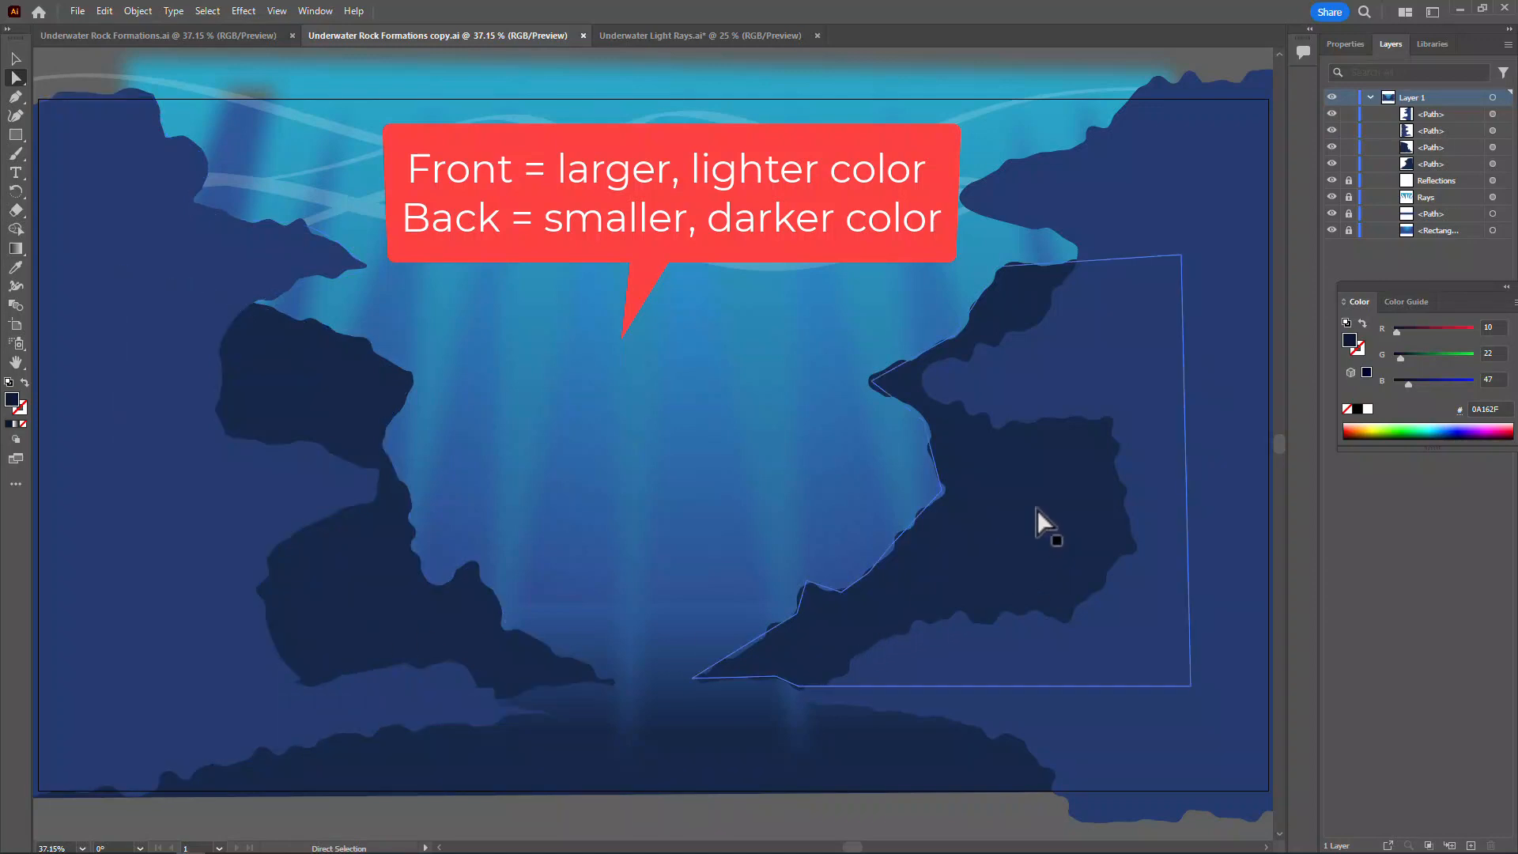
pyautogui.click(1134, 514)
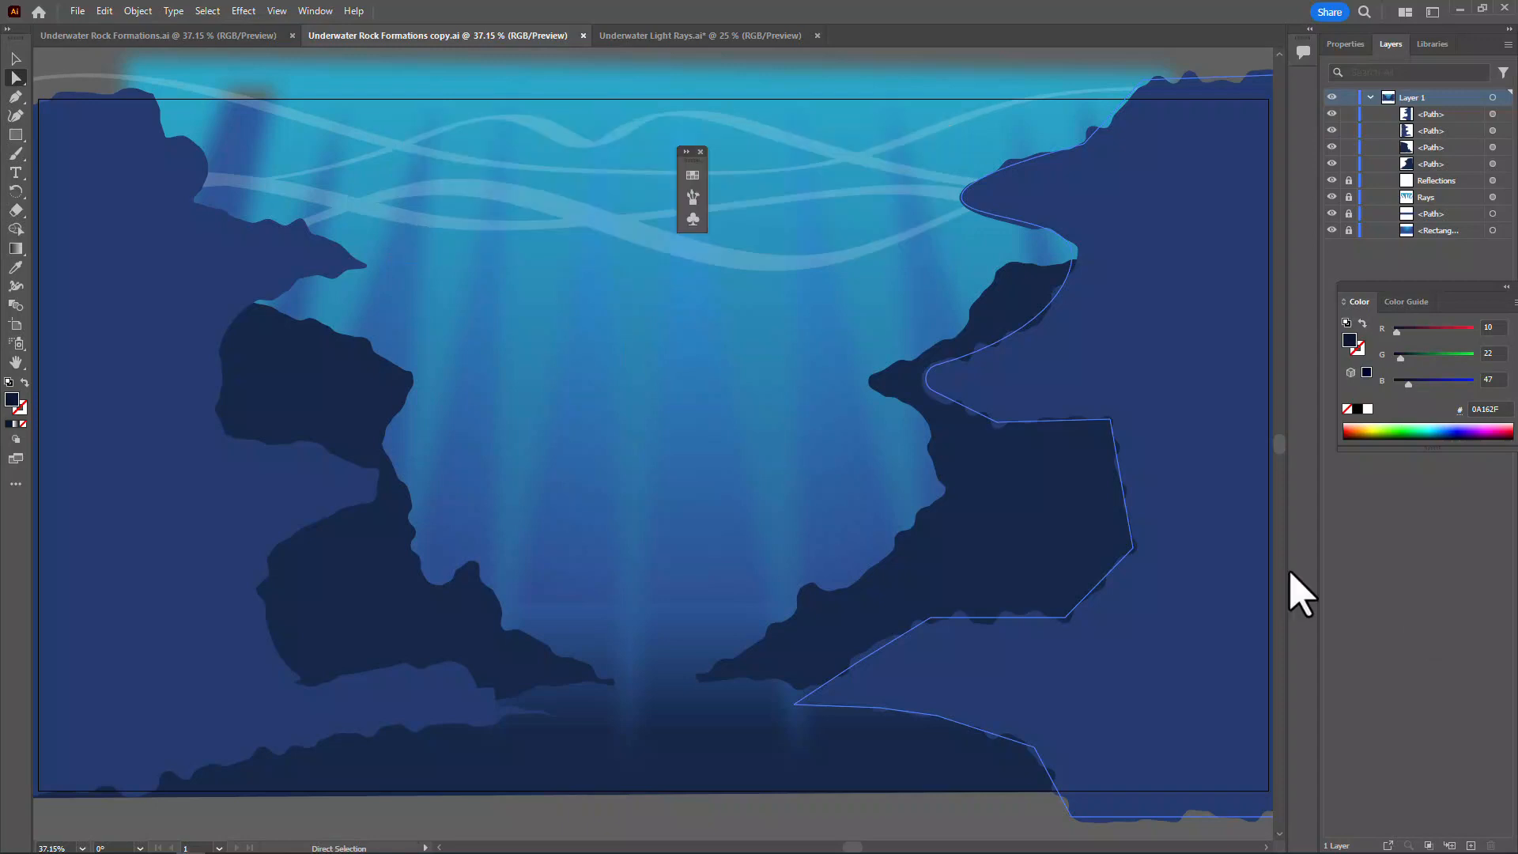
pyautogui.click(710, 543)
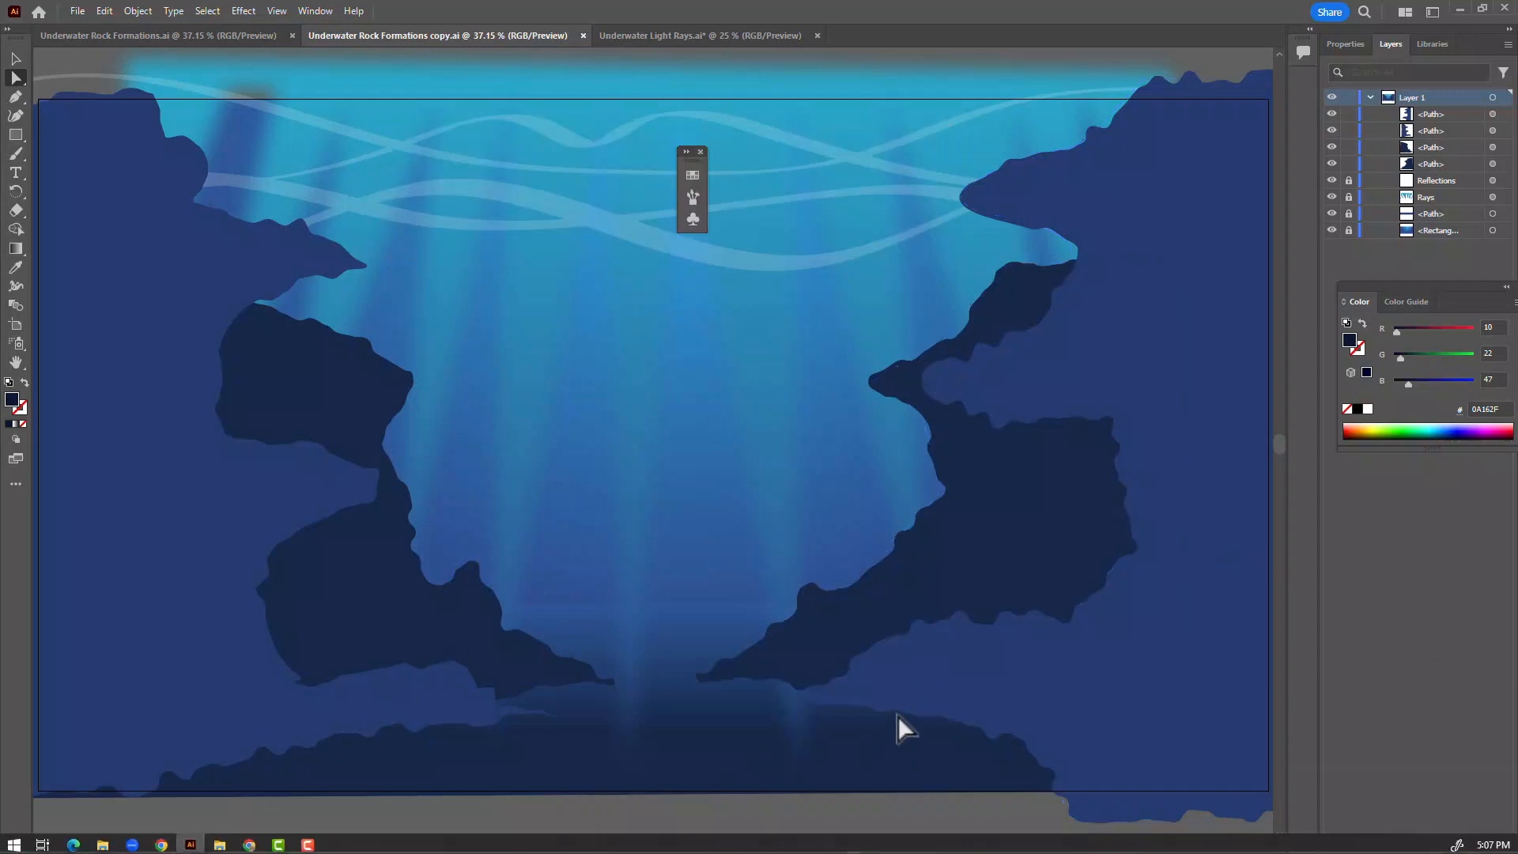
# Switch to Chrome and open the Grunge Textures Drive folder from the Underwater Animation topic in Classroom
pyautogui.moveTo(202, 853)
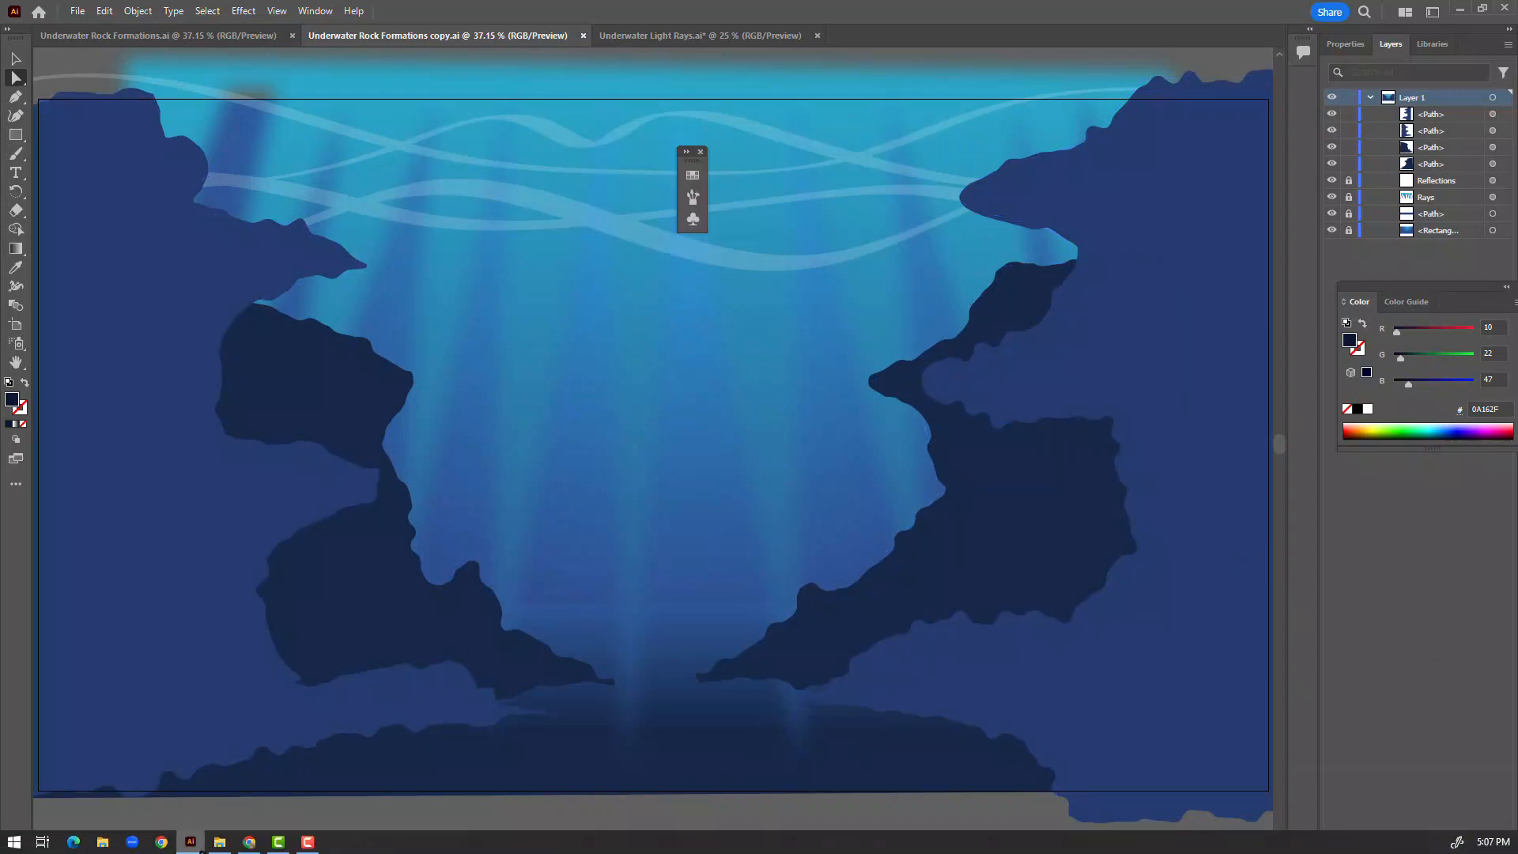
pyautogui.click(249, 841)
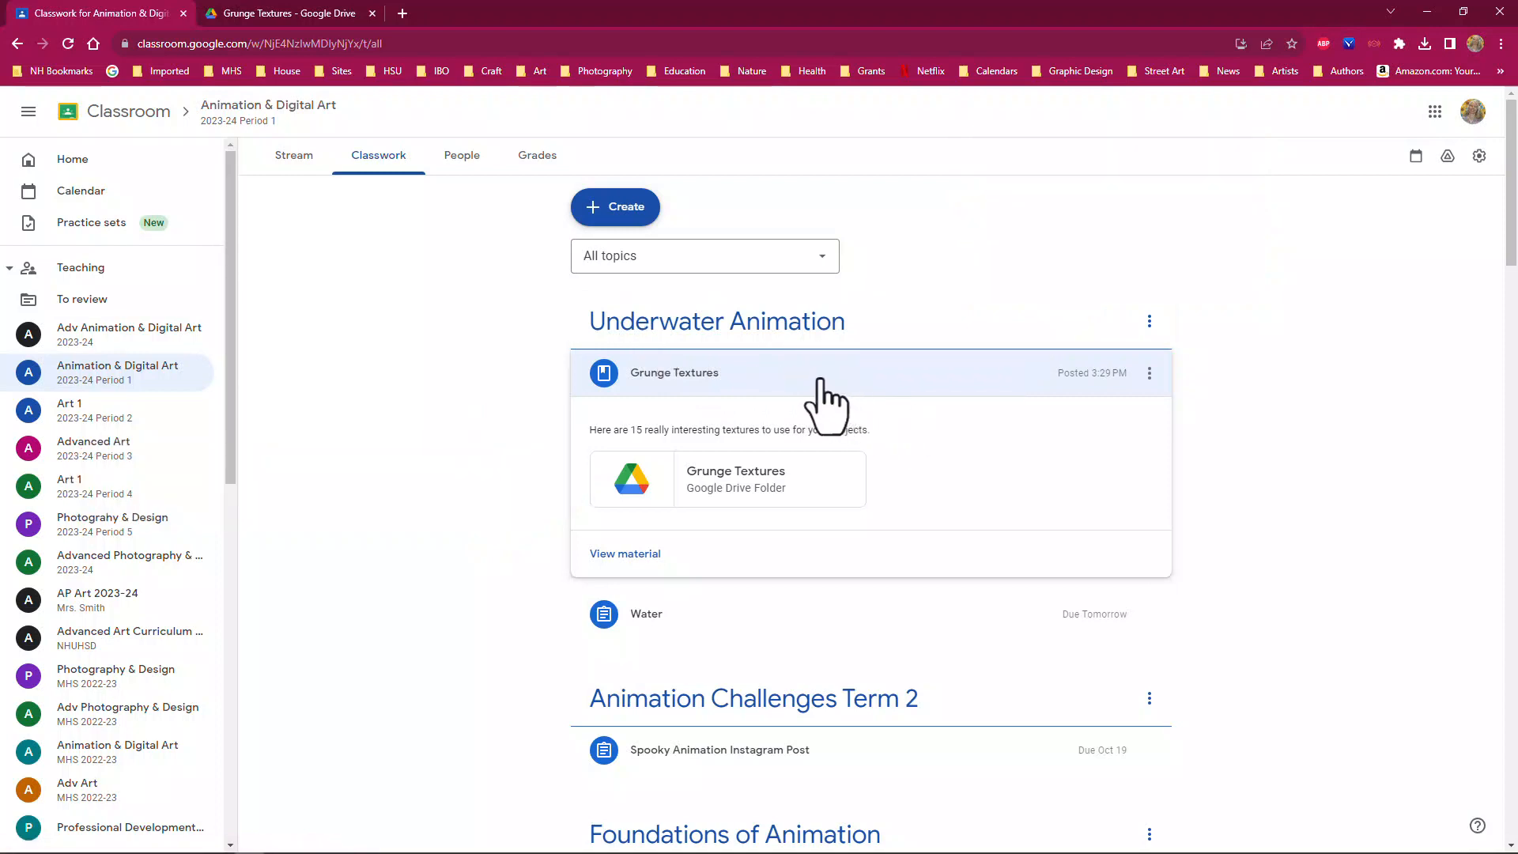
pyautogui.click(743, 494)
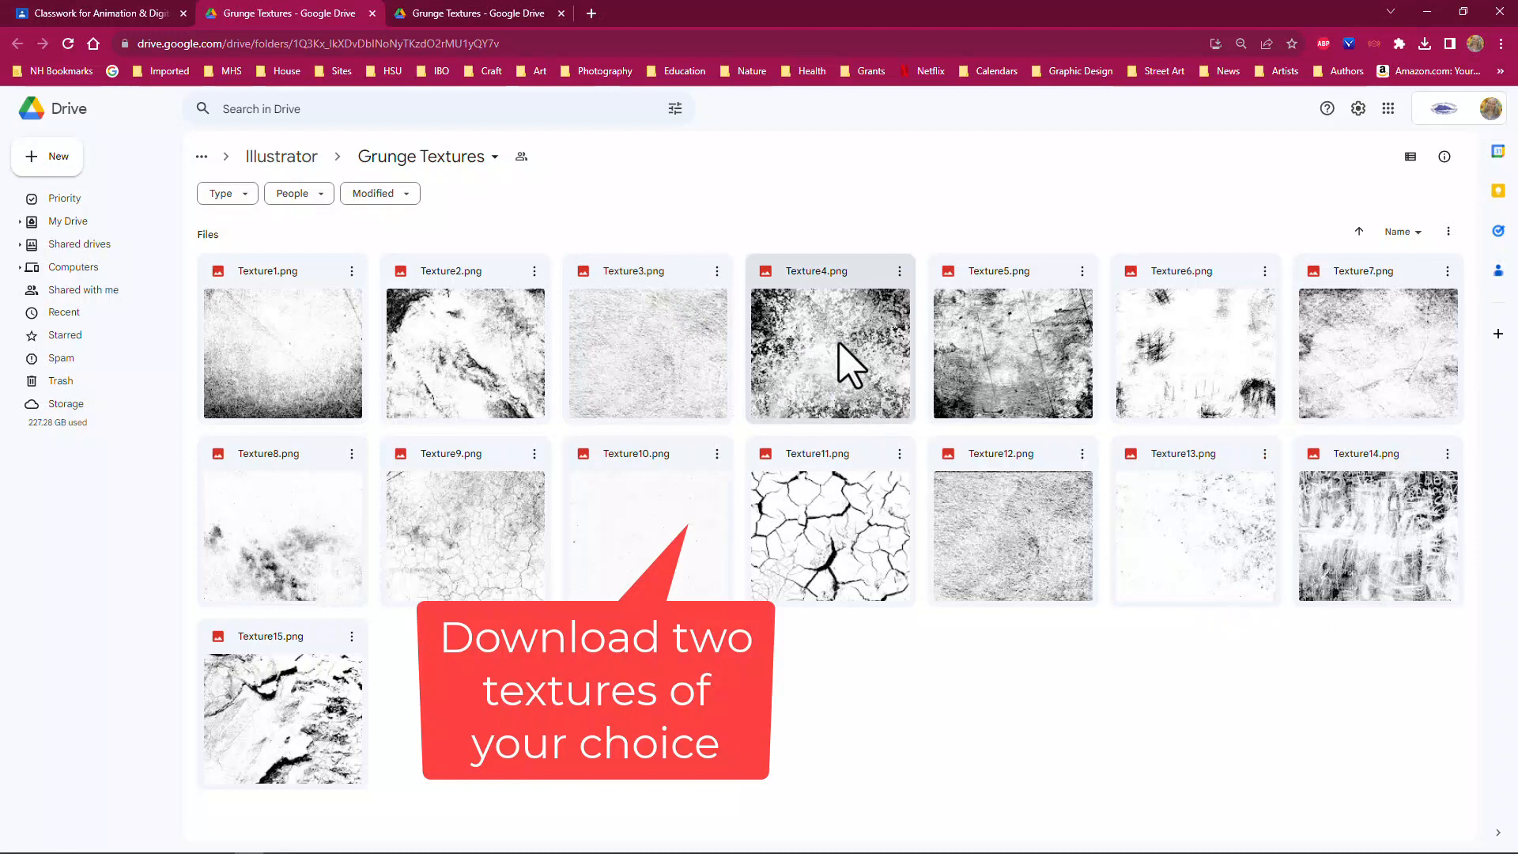
# Download Texture4.png from the Grunge Textures folder into the Downloads folder
pyautogui.click(850, 366)
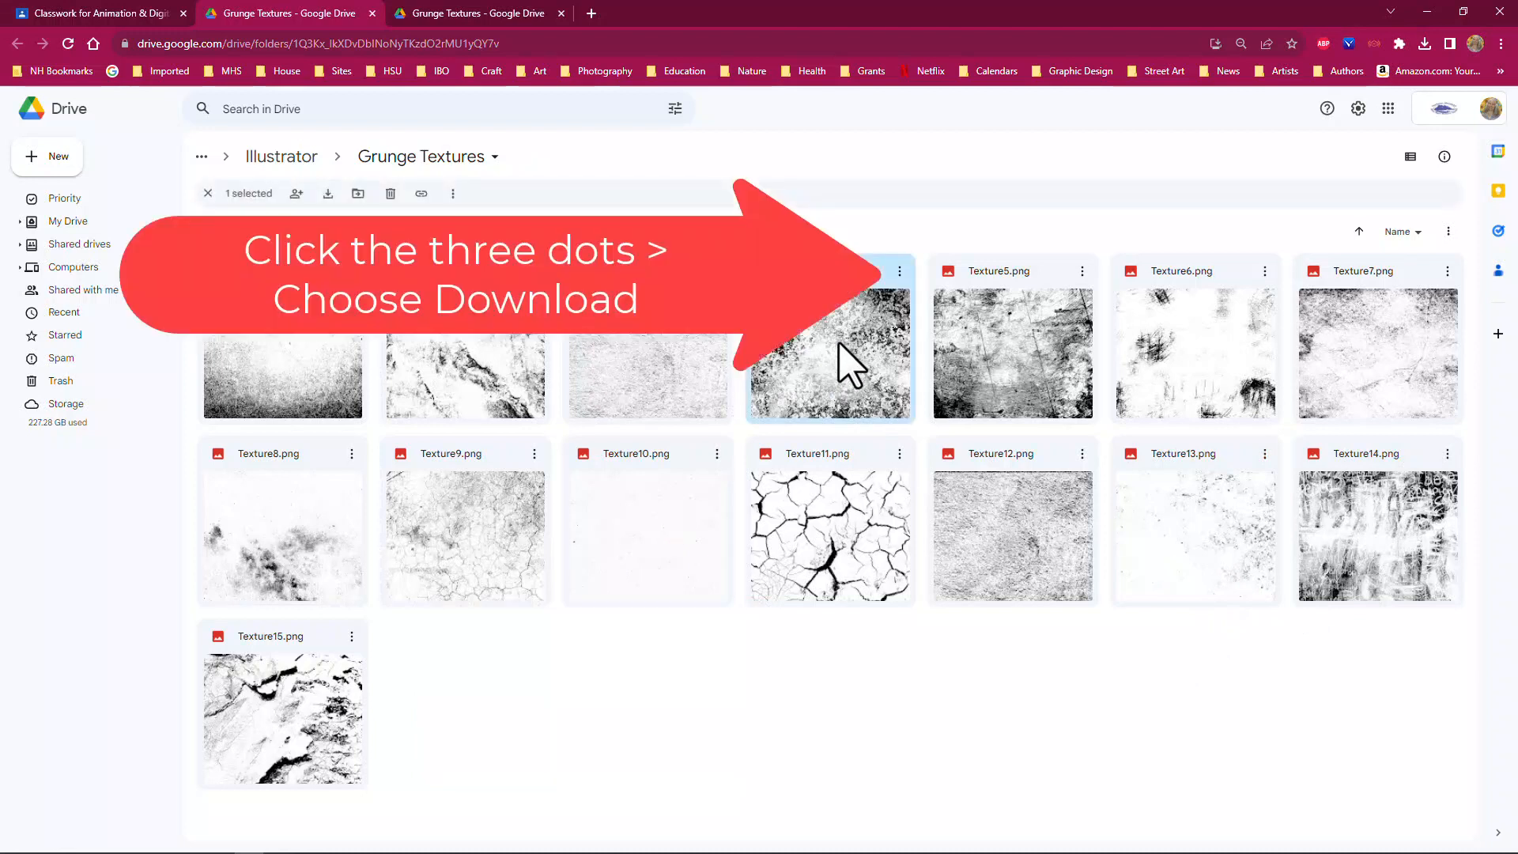
pyautogui.click(899, 273)
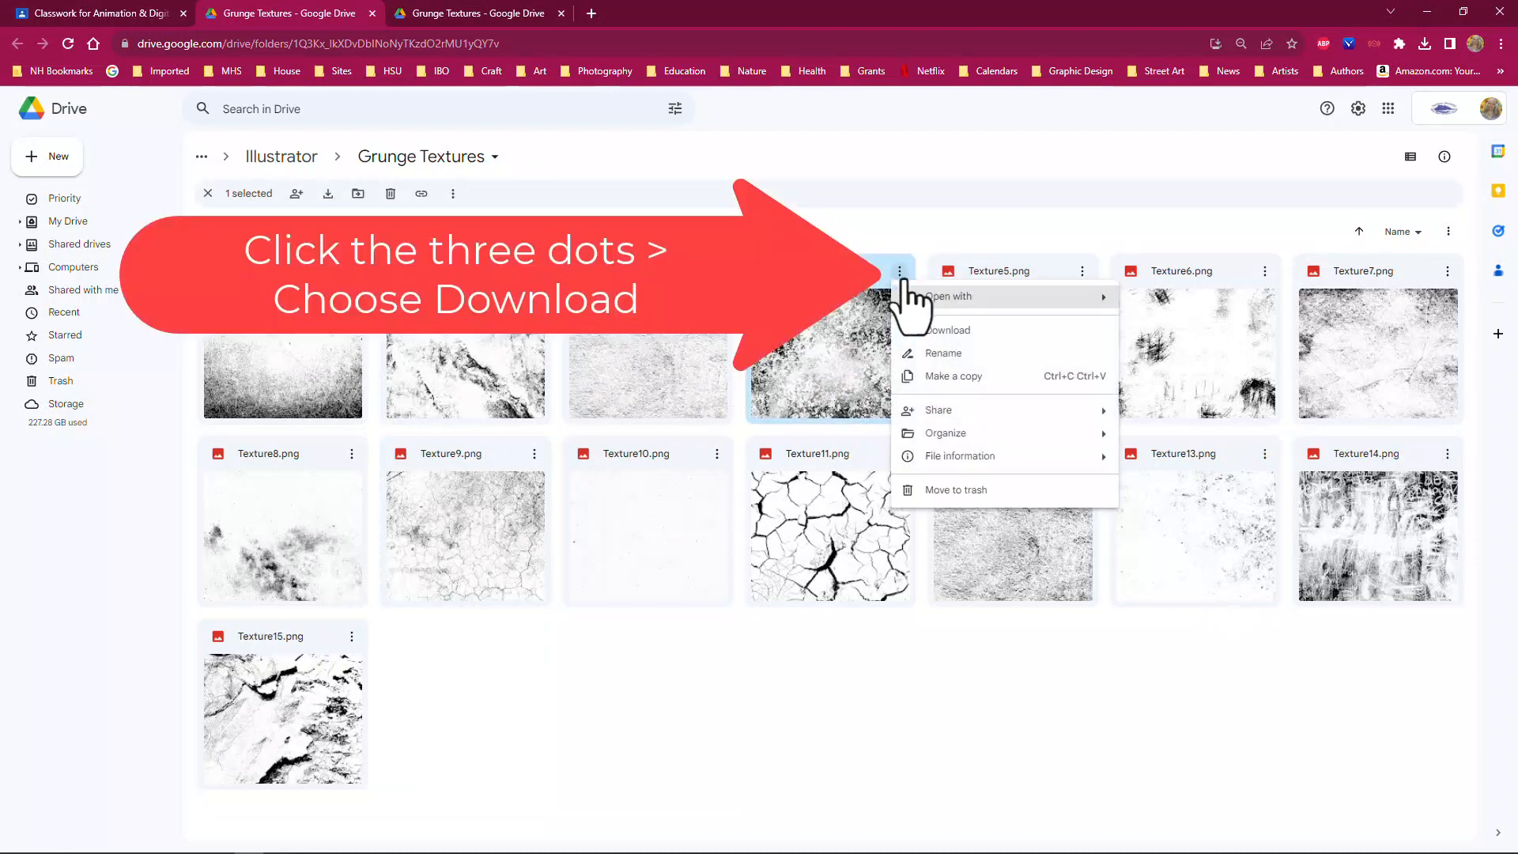
pyautogui.click(942, 332)
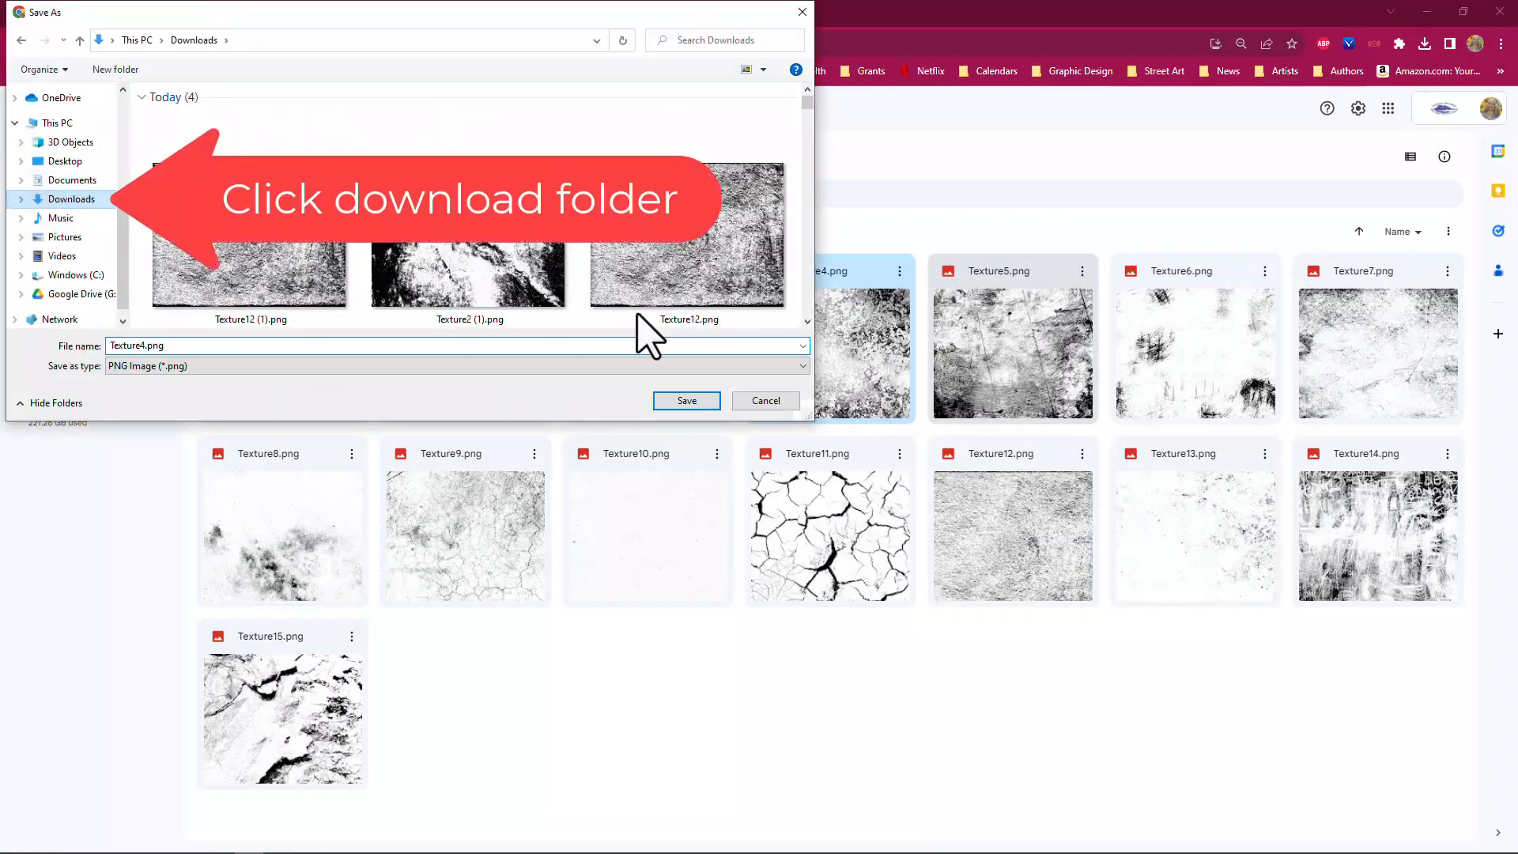
pyautogui.click(687, 401)
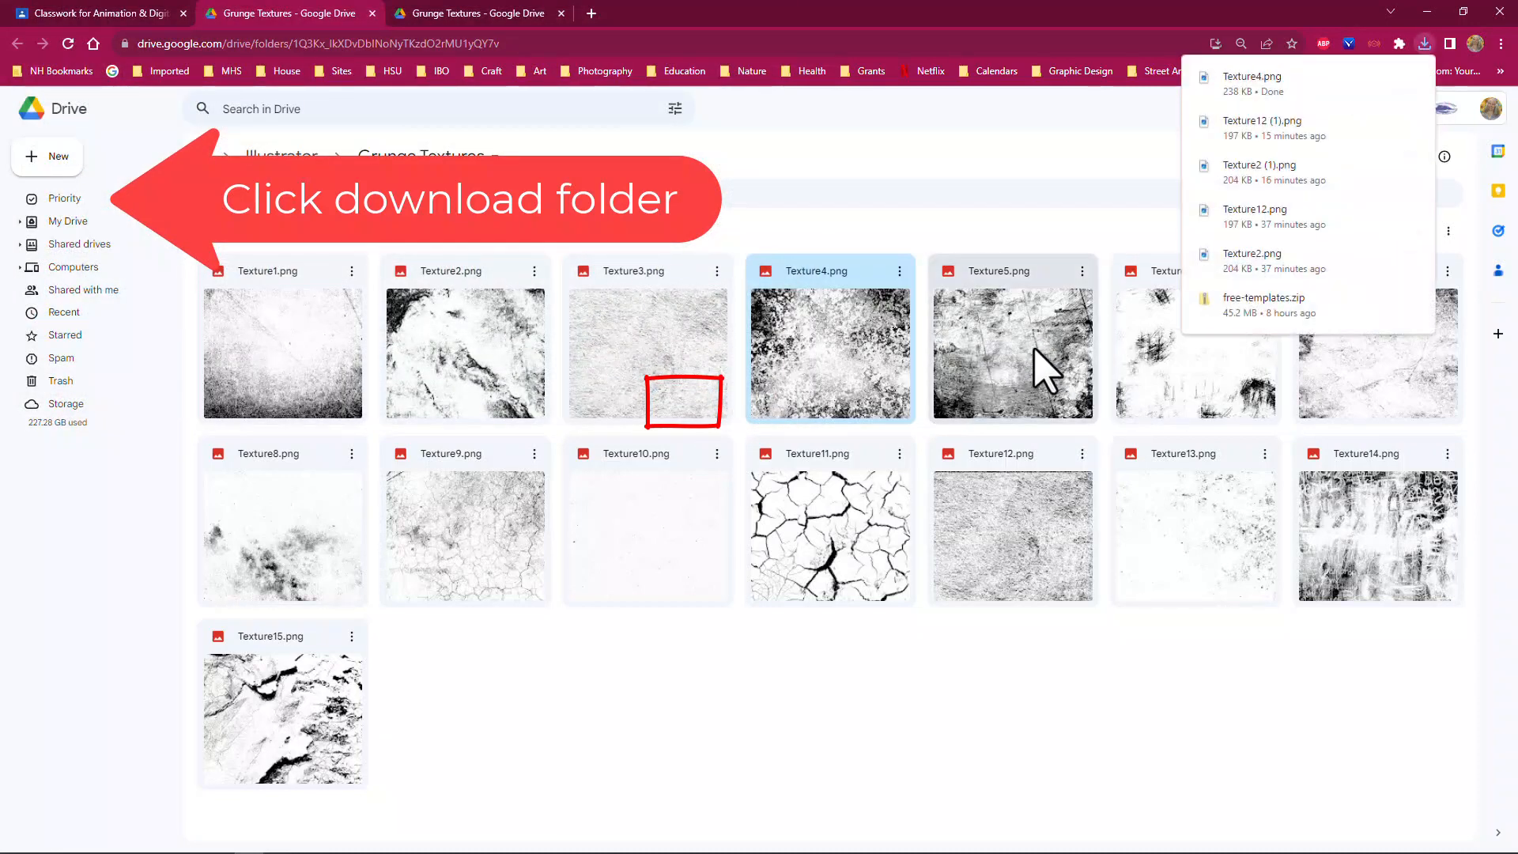
# Download Texture5.png from the Grunge Textures folder into the Downloads folder
pyautogui.click(1048, 370)
pyautogui.click(1082, 272)
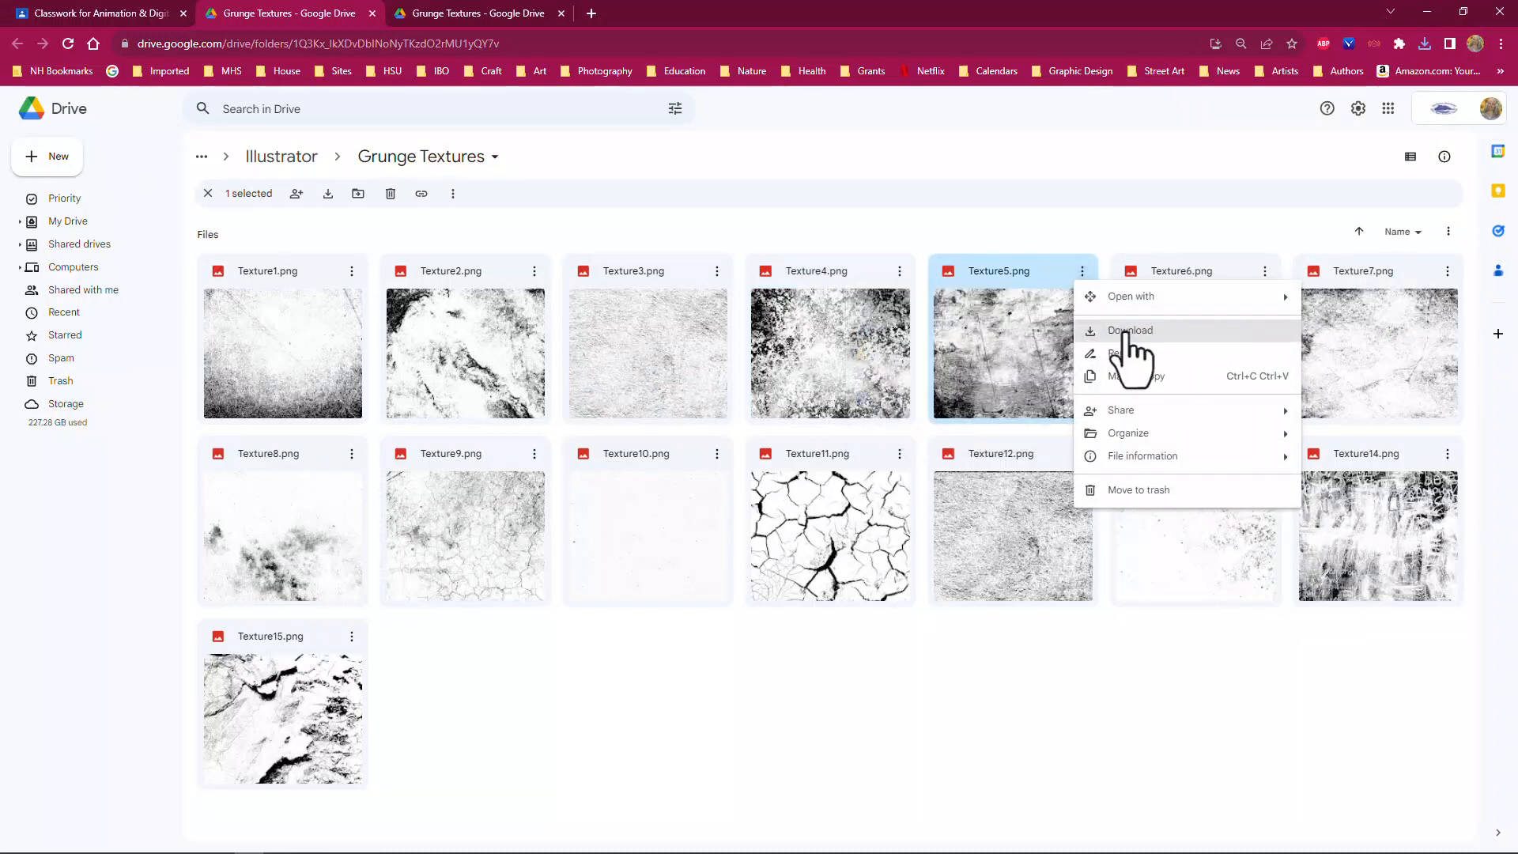
pyautogui.click(1107, 330)
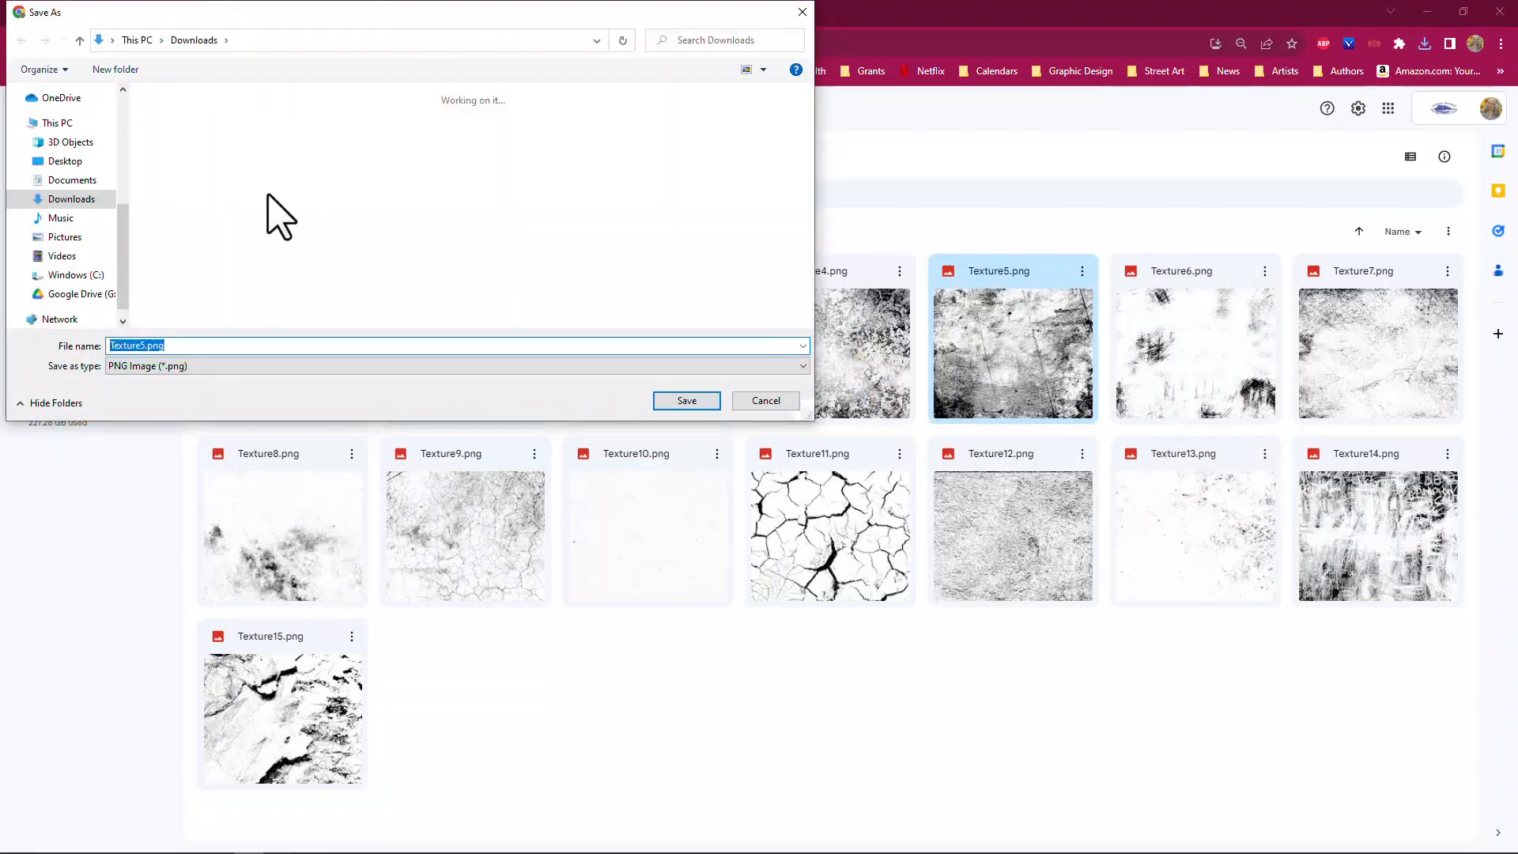
pyautogui.click(687, 401)
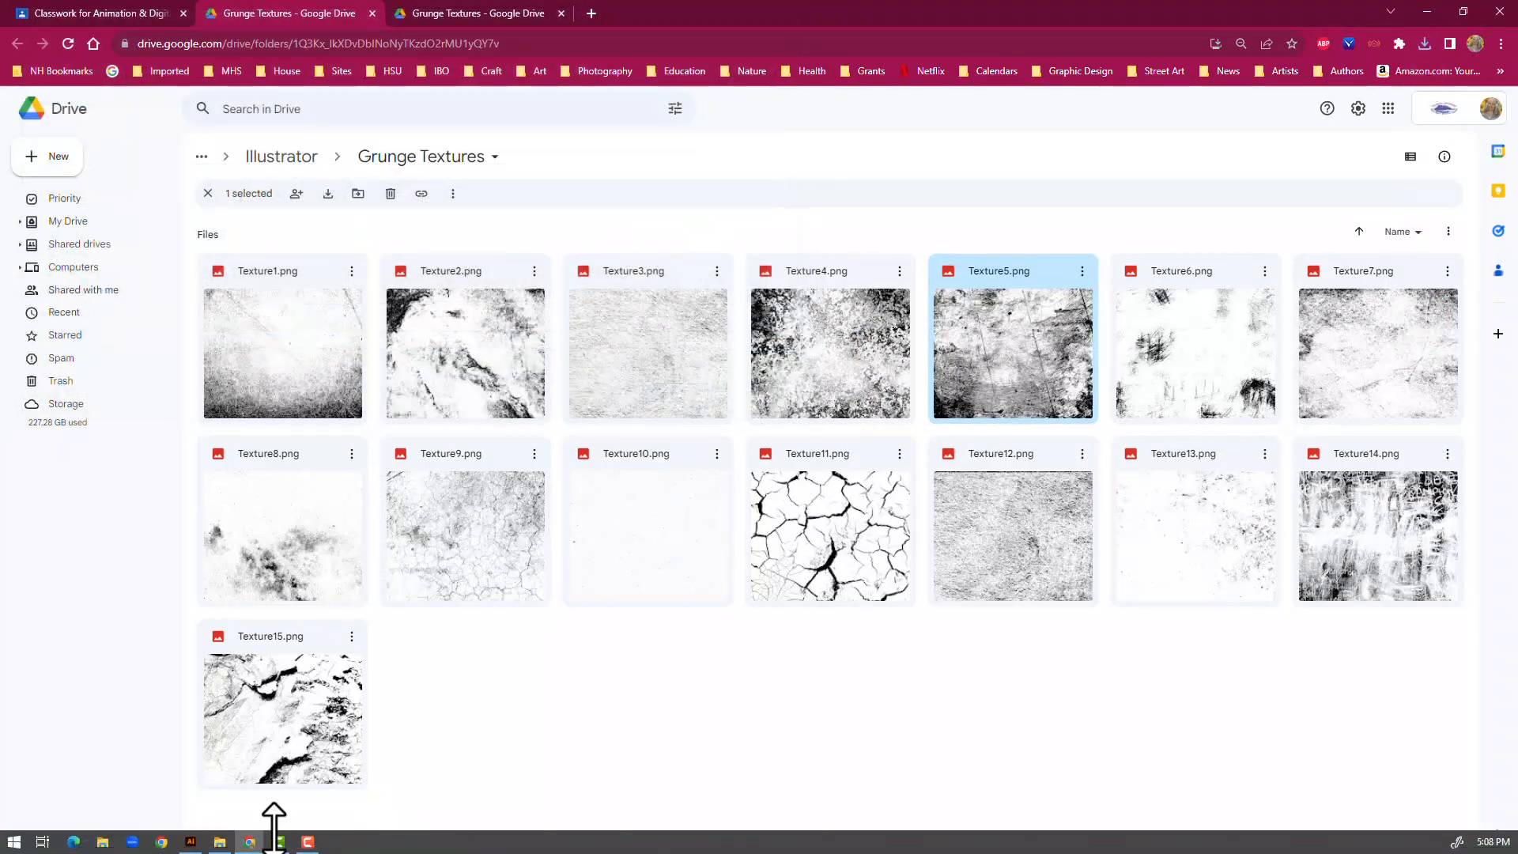
# Switch to Illustrator and rename the top two rock paths in Layer 1 as Front R and Front L
pyautogui.click(189, 843)
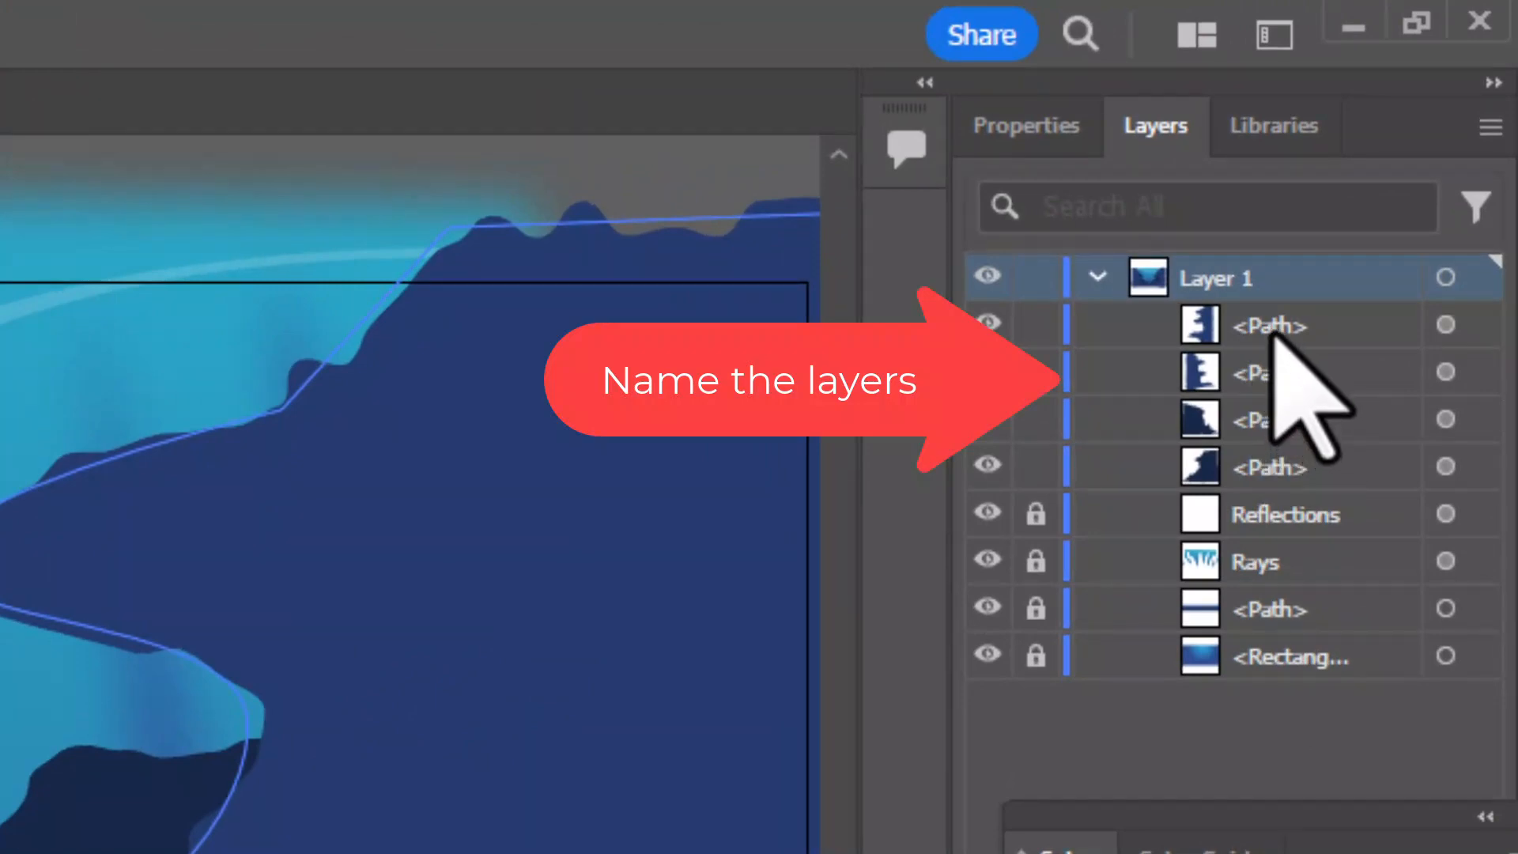
pyautogui.doubleClick(1271, 328)
pyautogui.write('Front R')
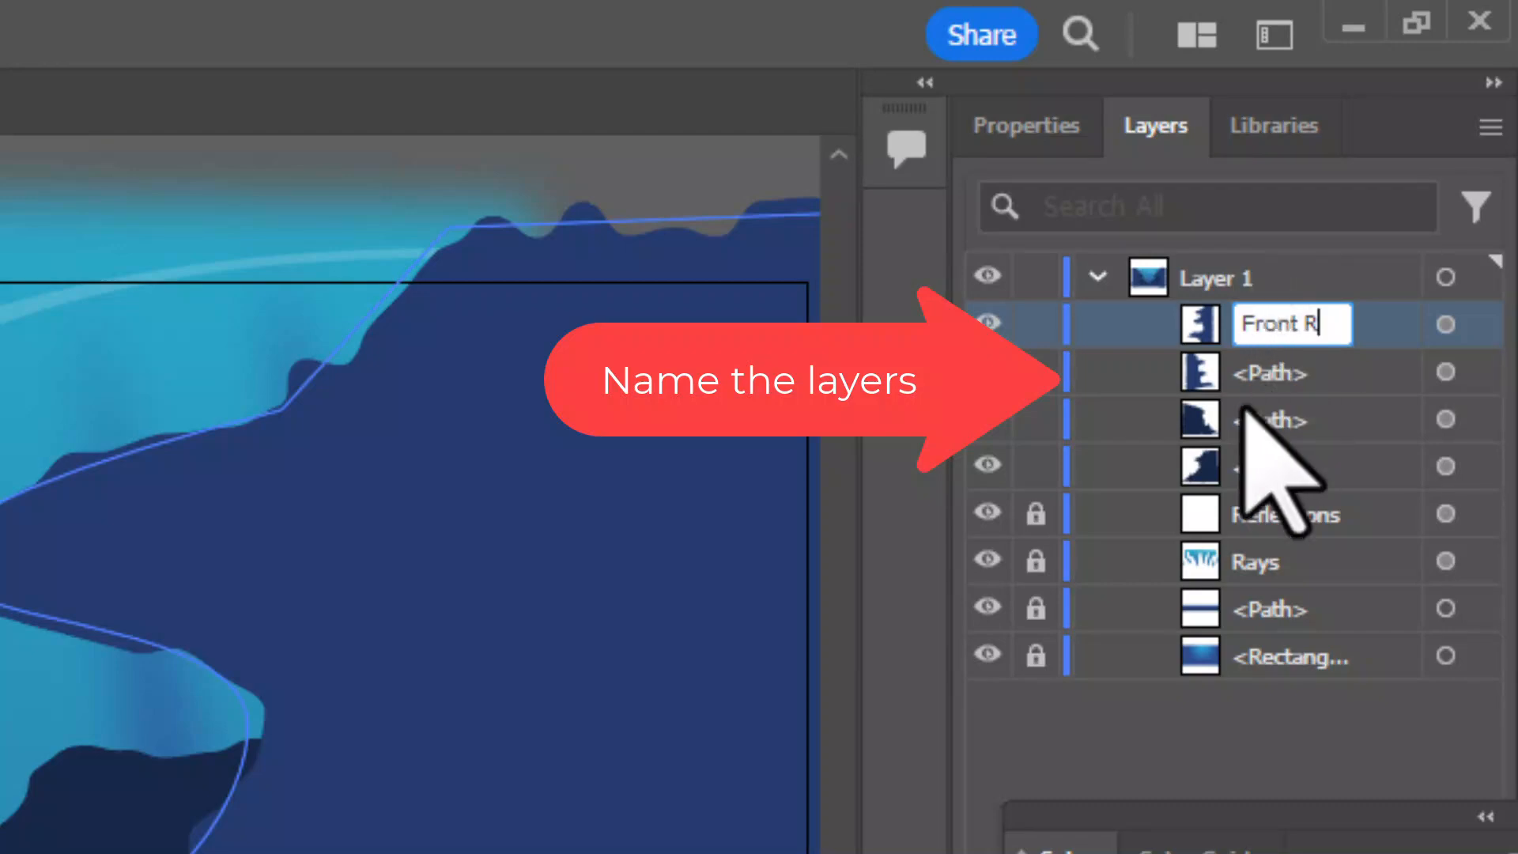
pyautogui.doubleClick(1265, 371)
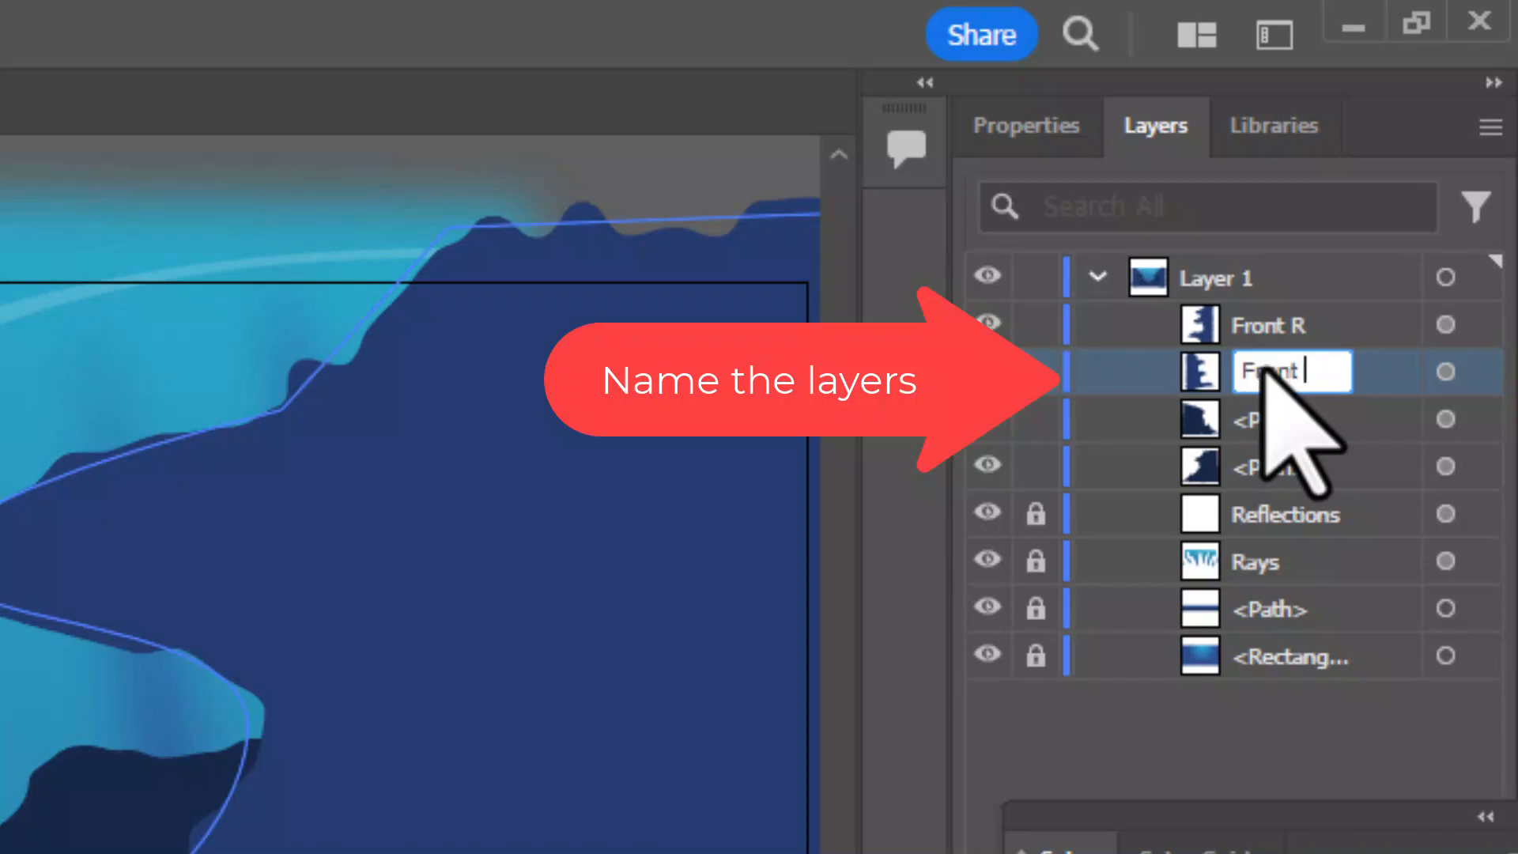
pyautogui.press('Return')
# Rename the two dark rock paths below the front rocks as Back L and Back R
pyautogui.doubleClick(1259, 419)
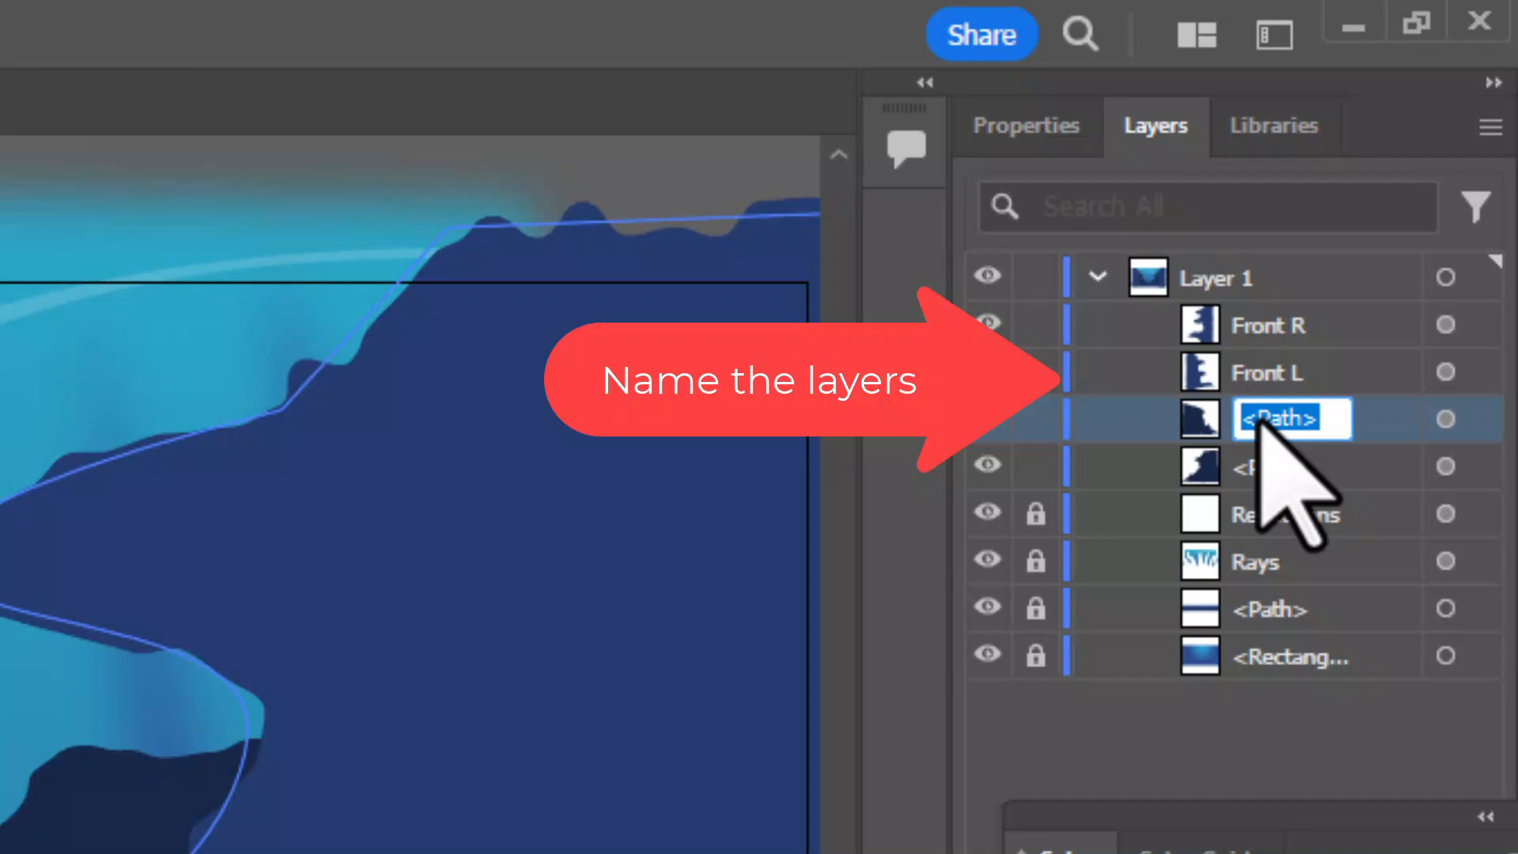
pyautogui.write('Bac')
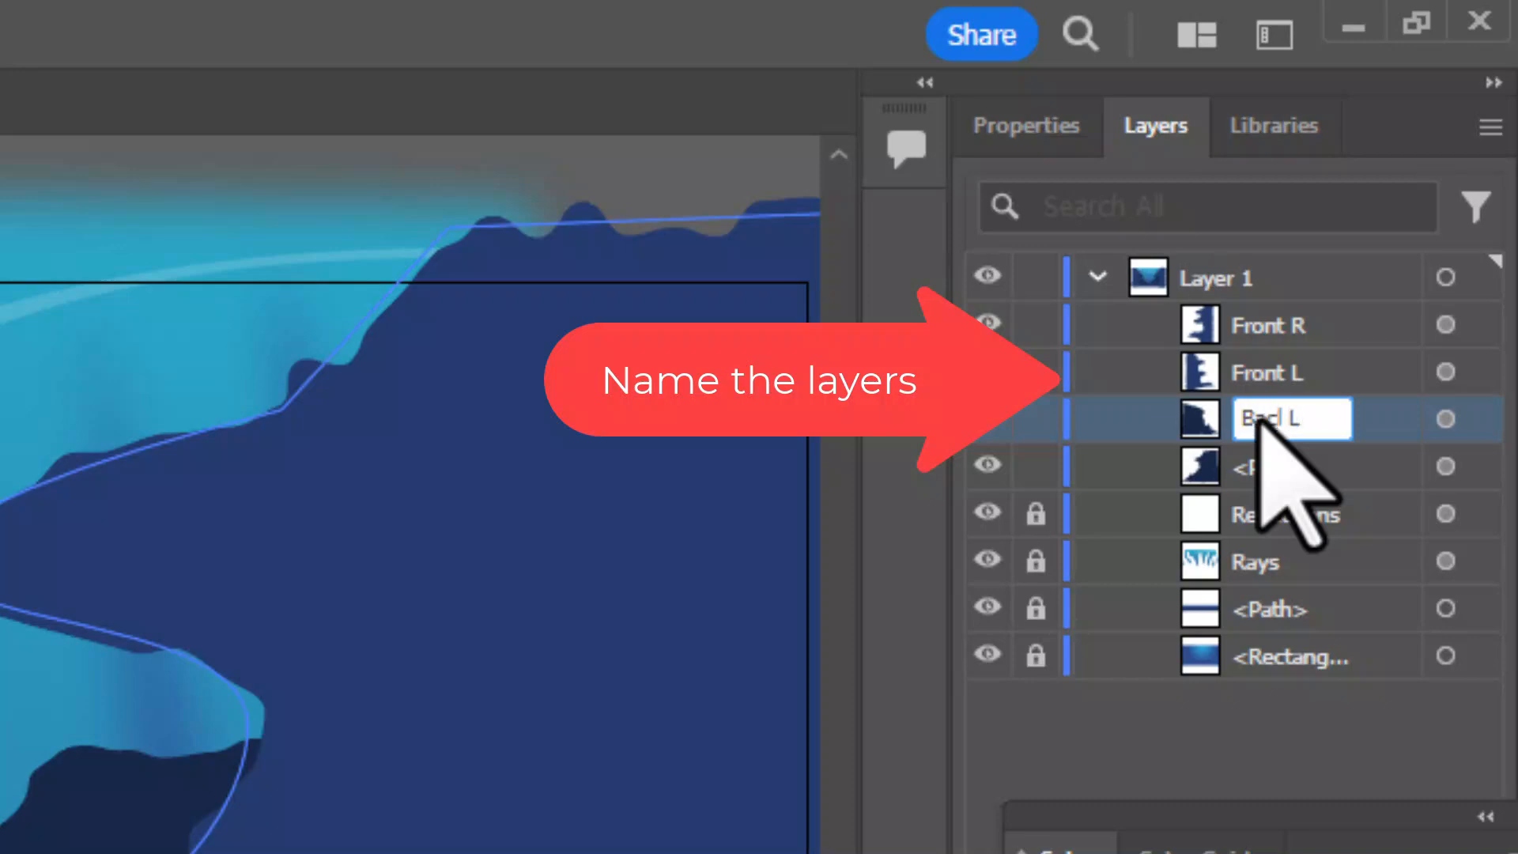
pyautogui.write('k L')
pyautogui.press('BackSpace')
pyautogui.press('BackSpace')
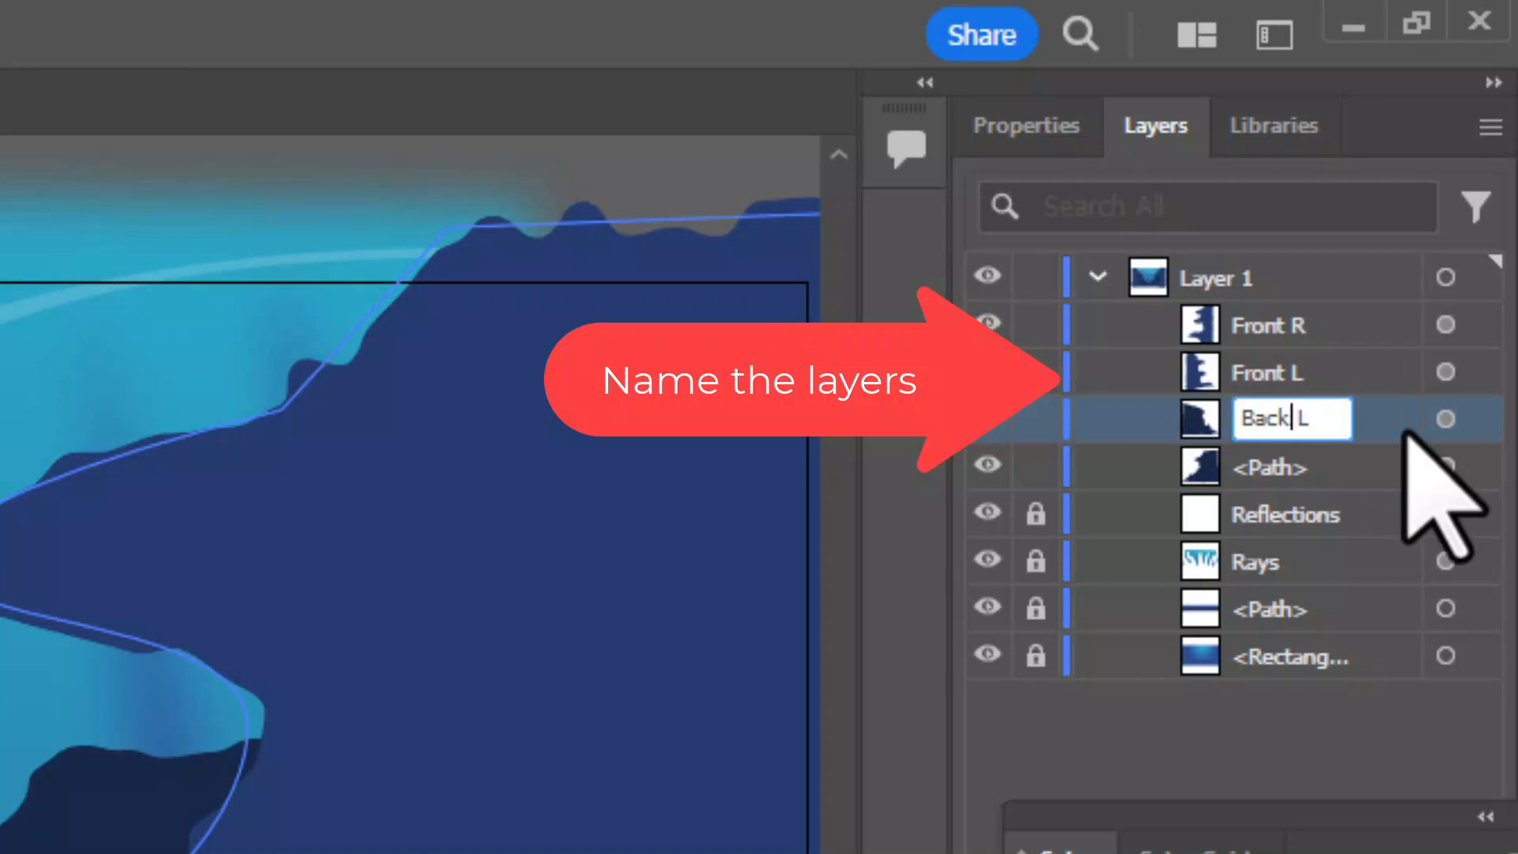
pyautogui.click(1276, 466)
pyautogui.doubleClick(1276, 466)
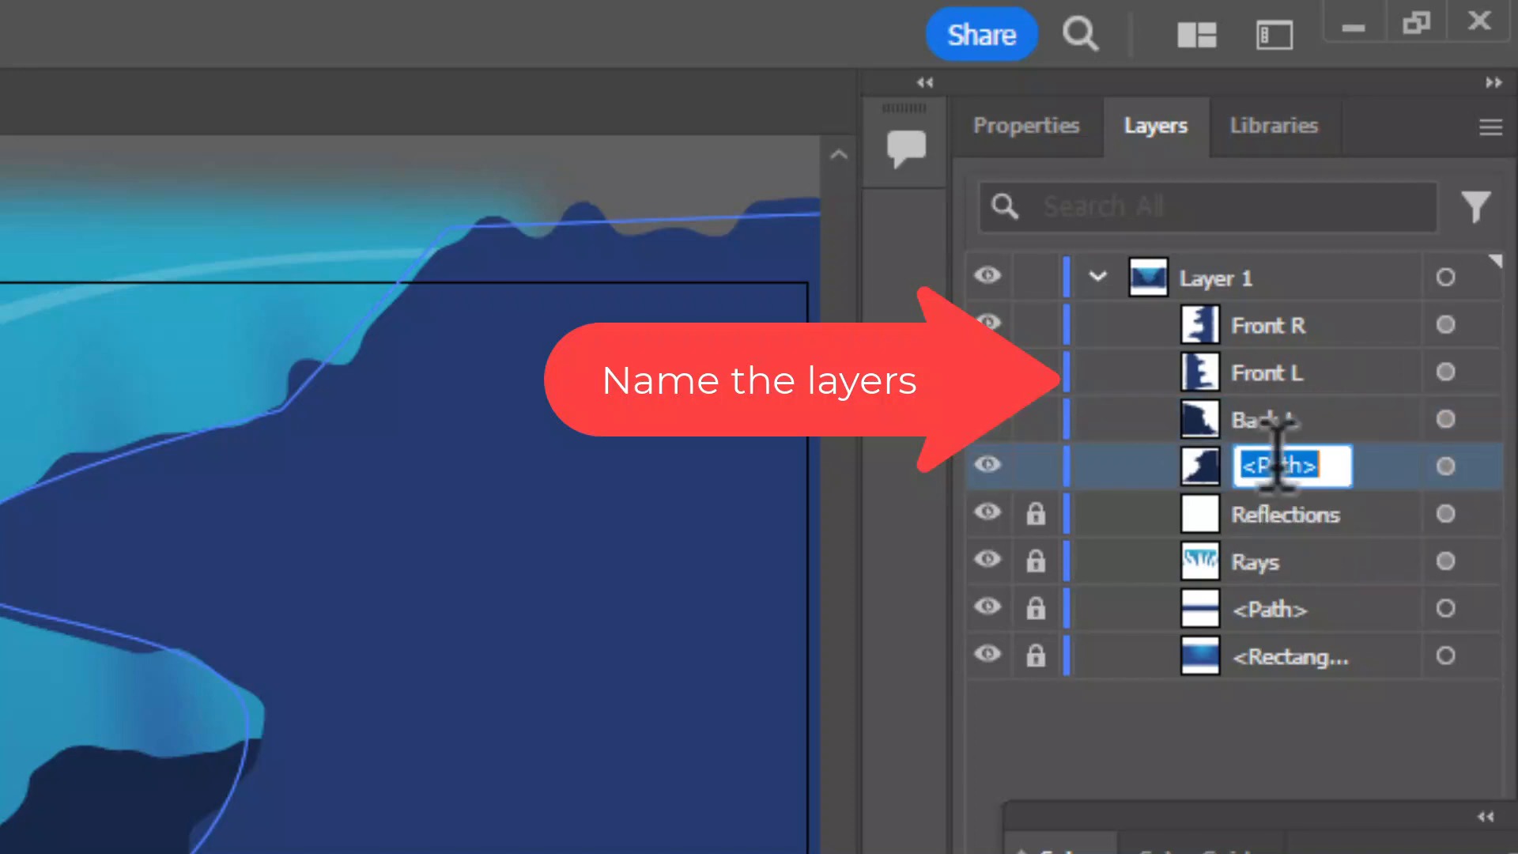
pyautogui.write('Back R')
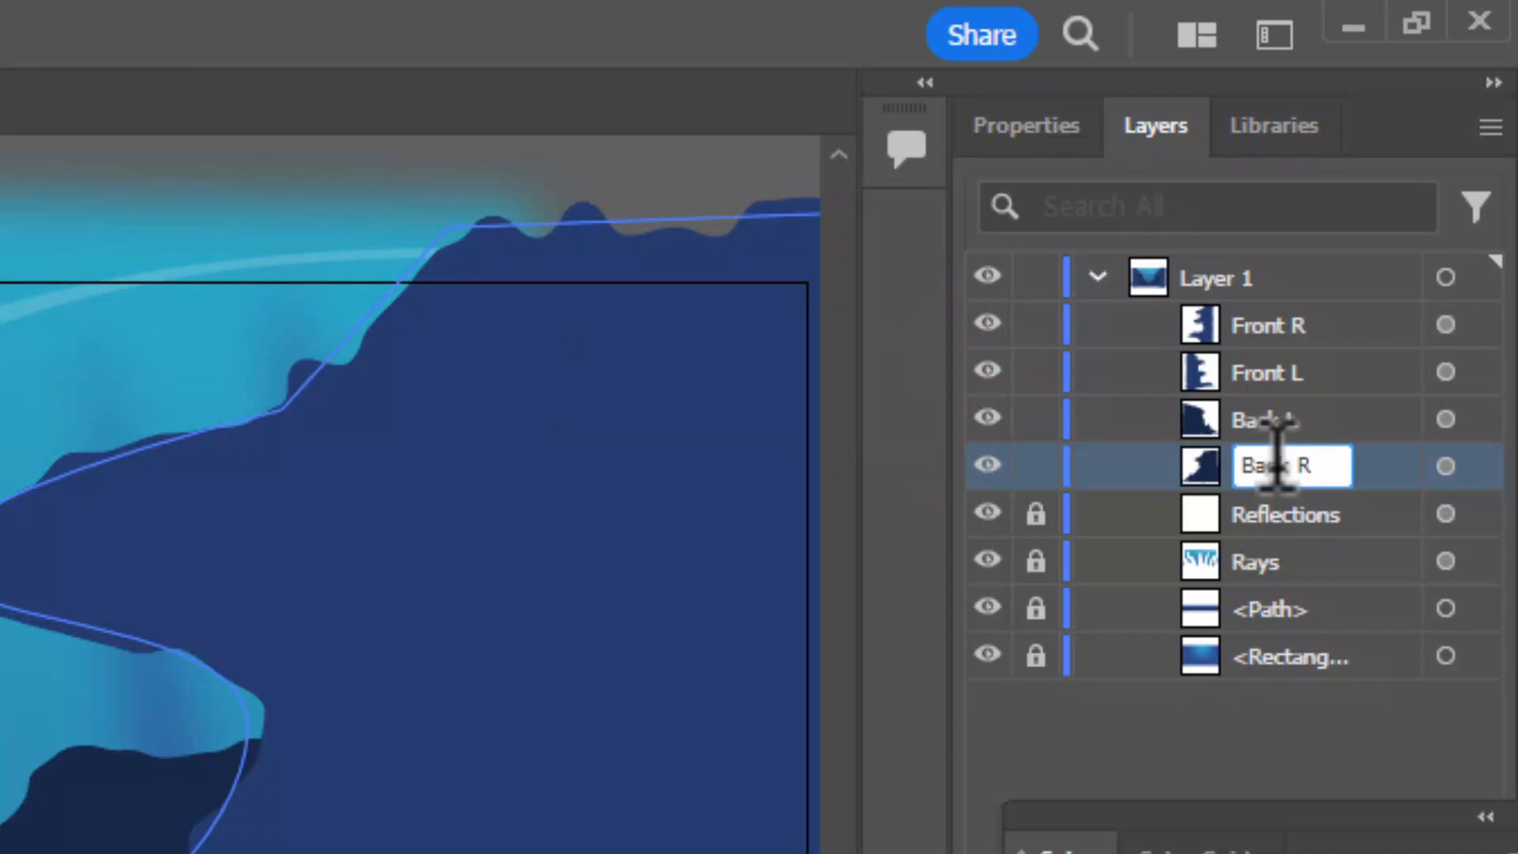
pyautogui.click(1303, 425)
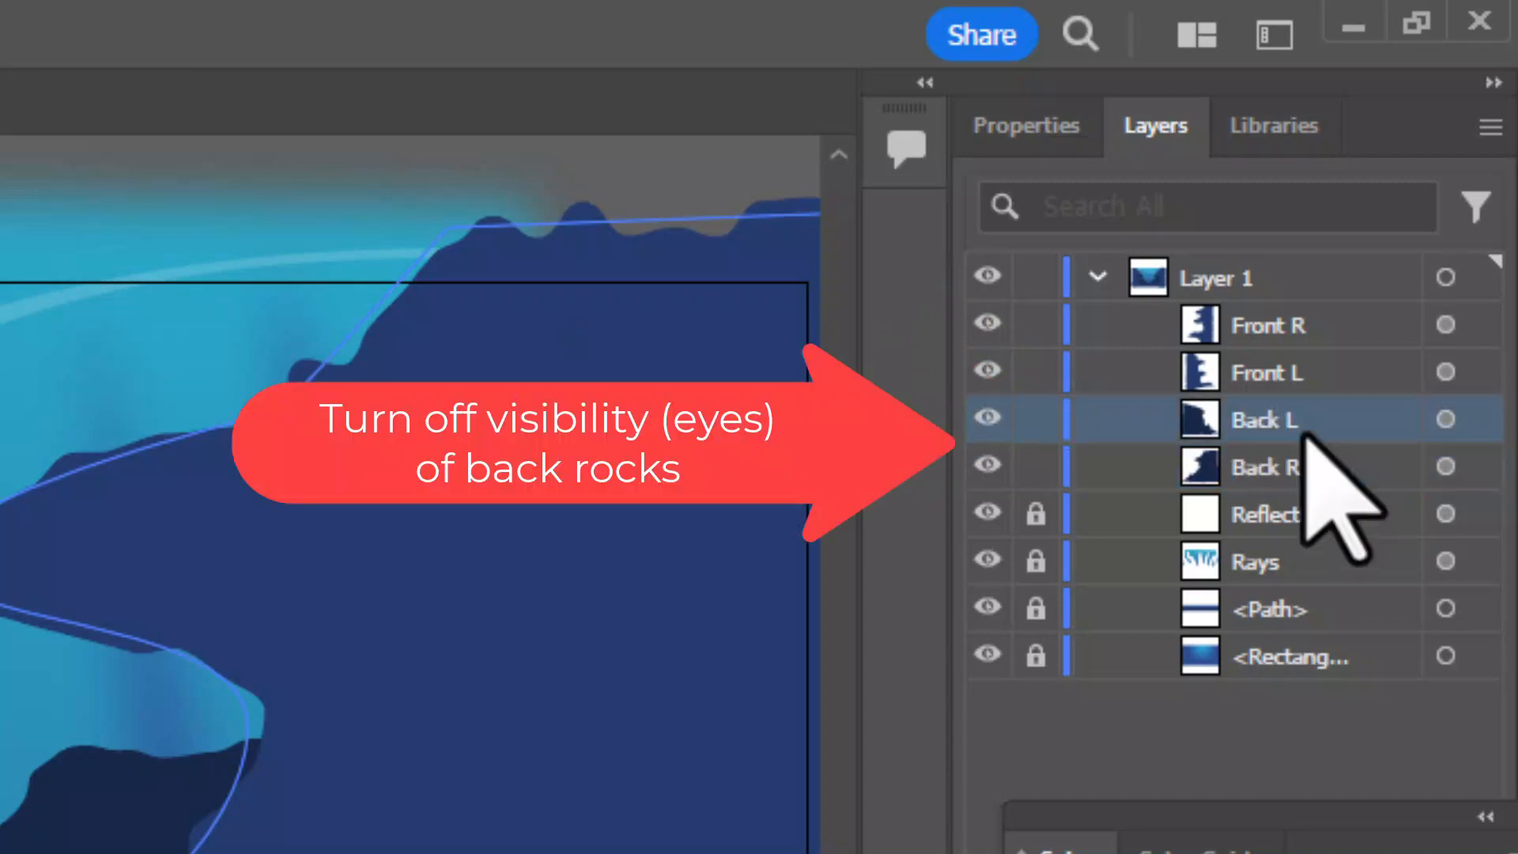
# Hide the Back R and Back L rock layers
pyautogui.click(987, 465)
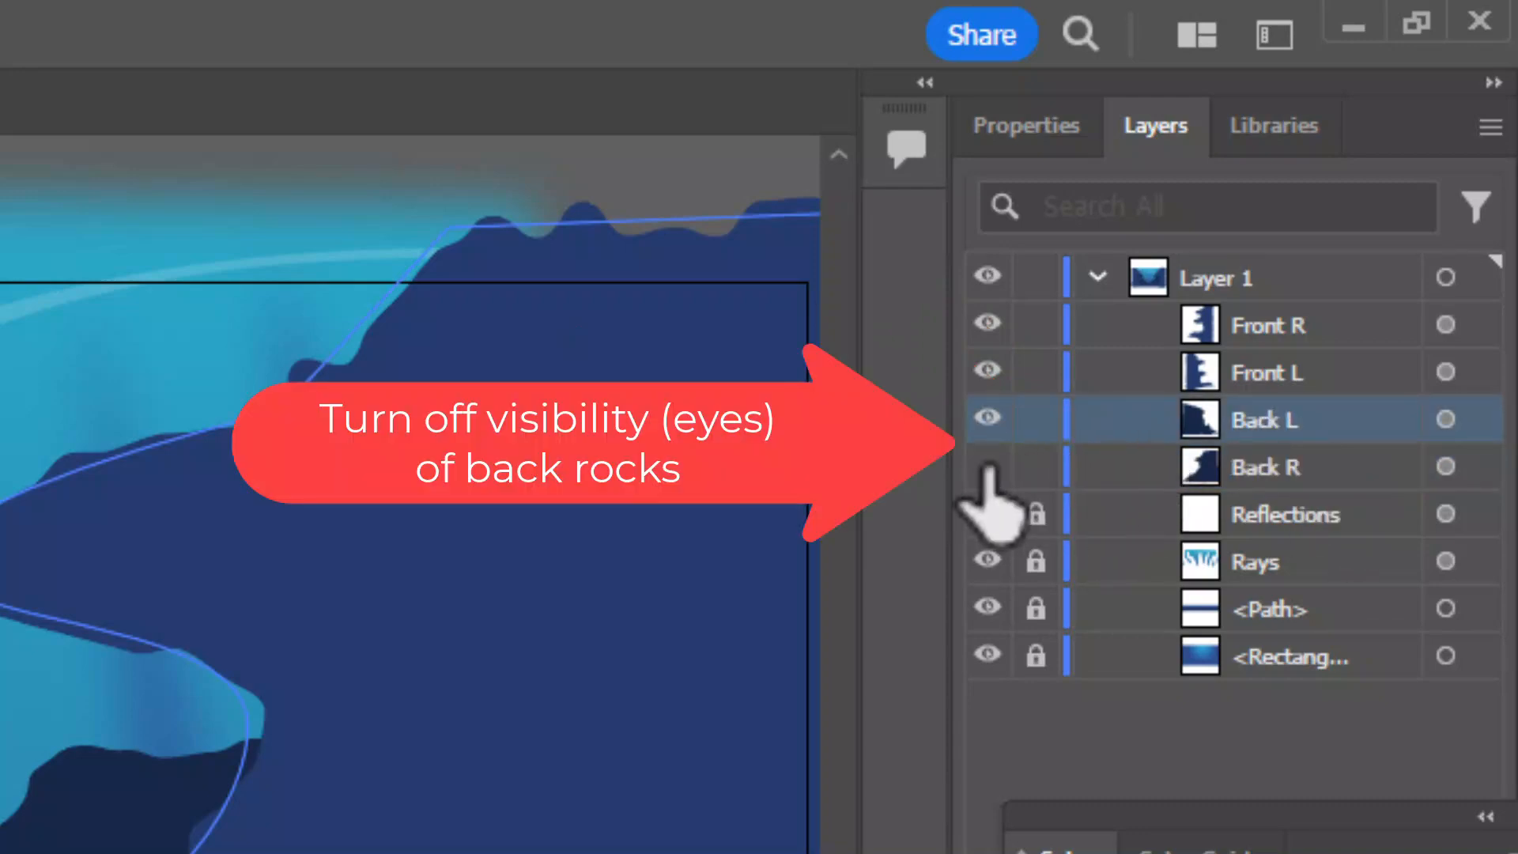
pyautogui.click(988, 418)
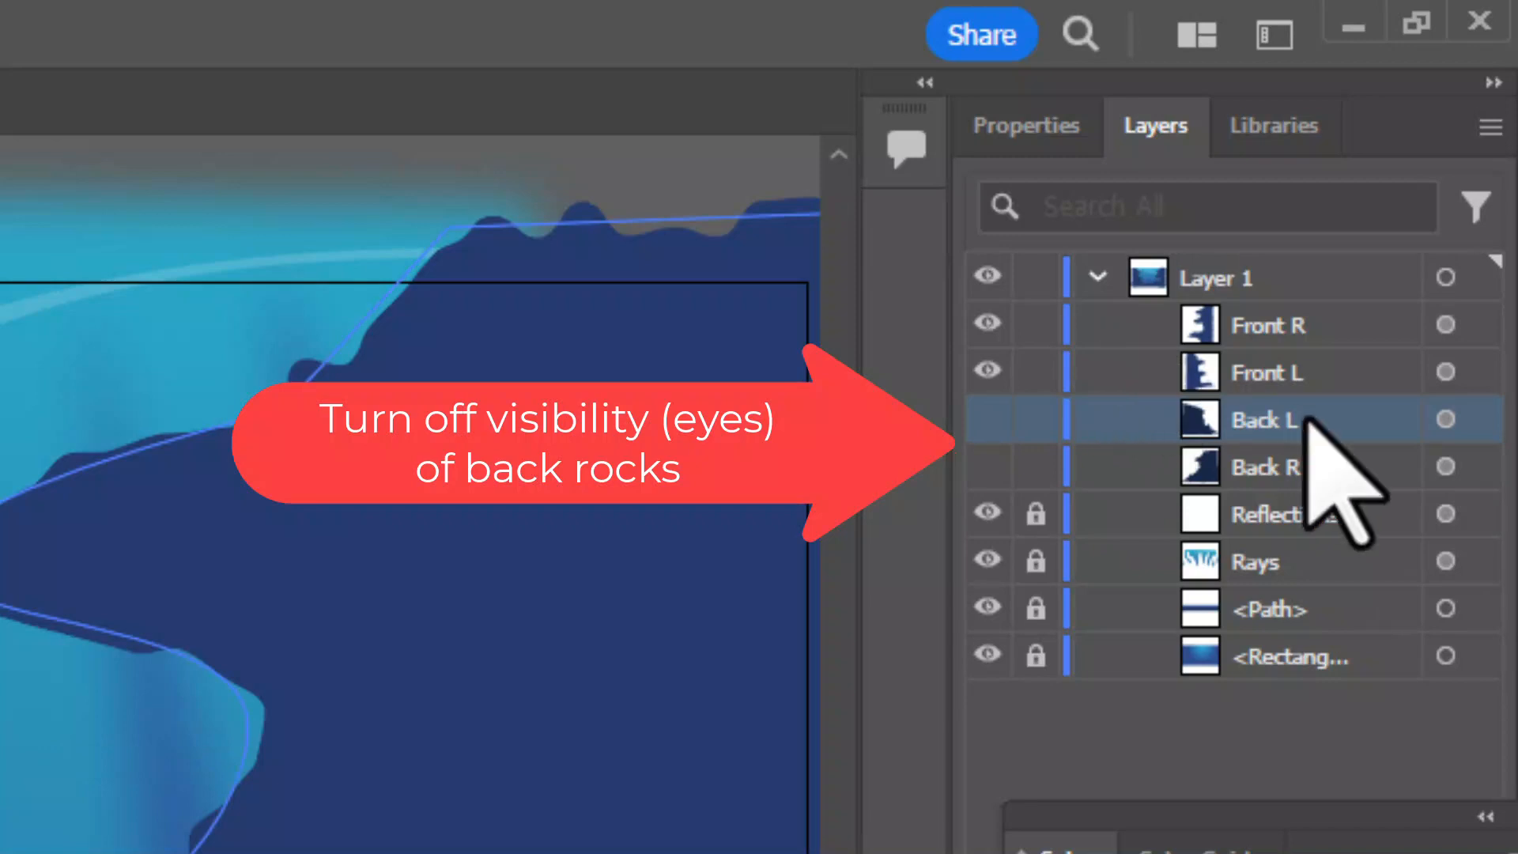
# Duplicate the Front R and Front L rocks together and hide the lower copy of each
pyautogui.click(1356, 360)
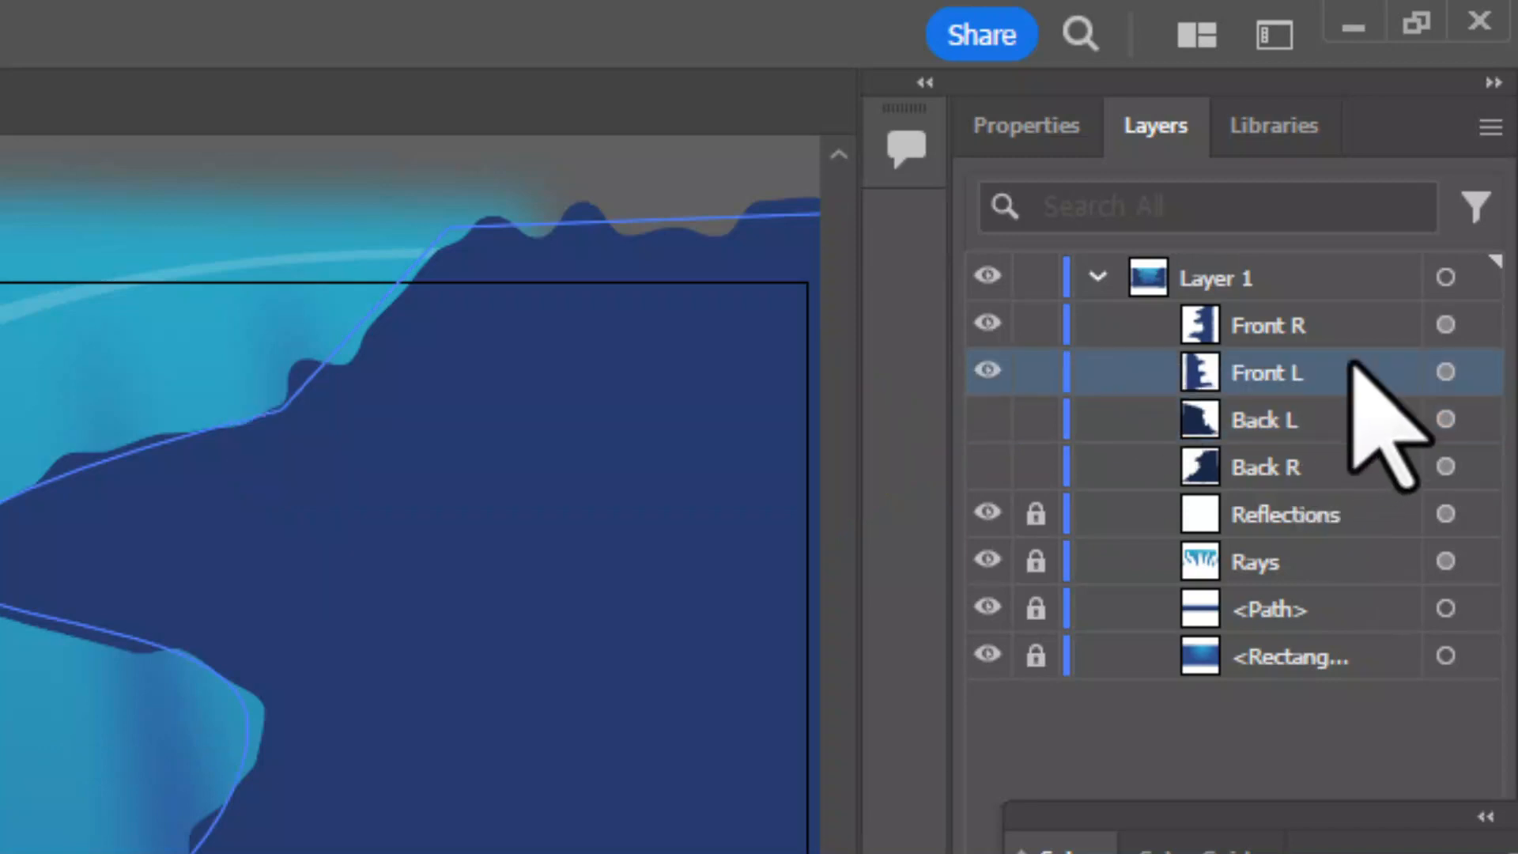
pyautogui.click(1446, 324)
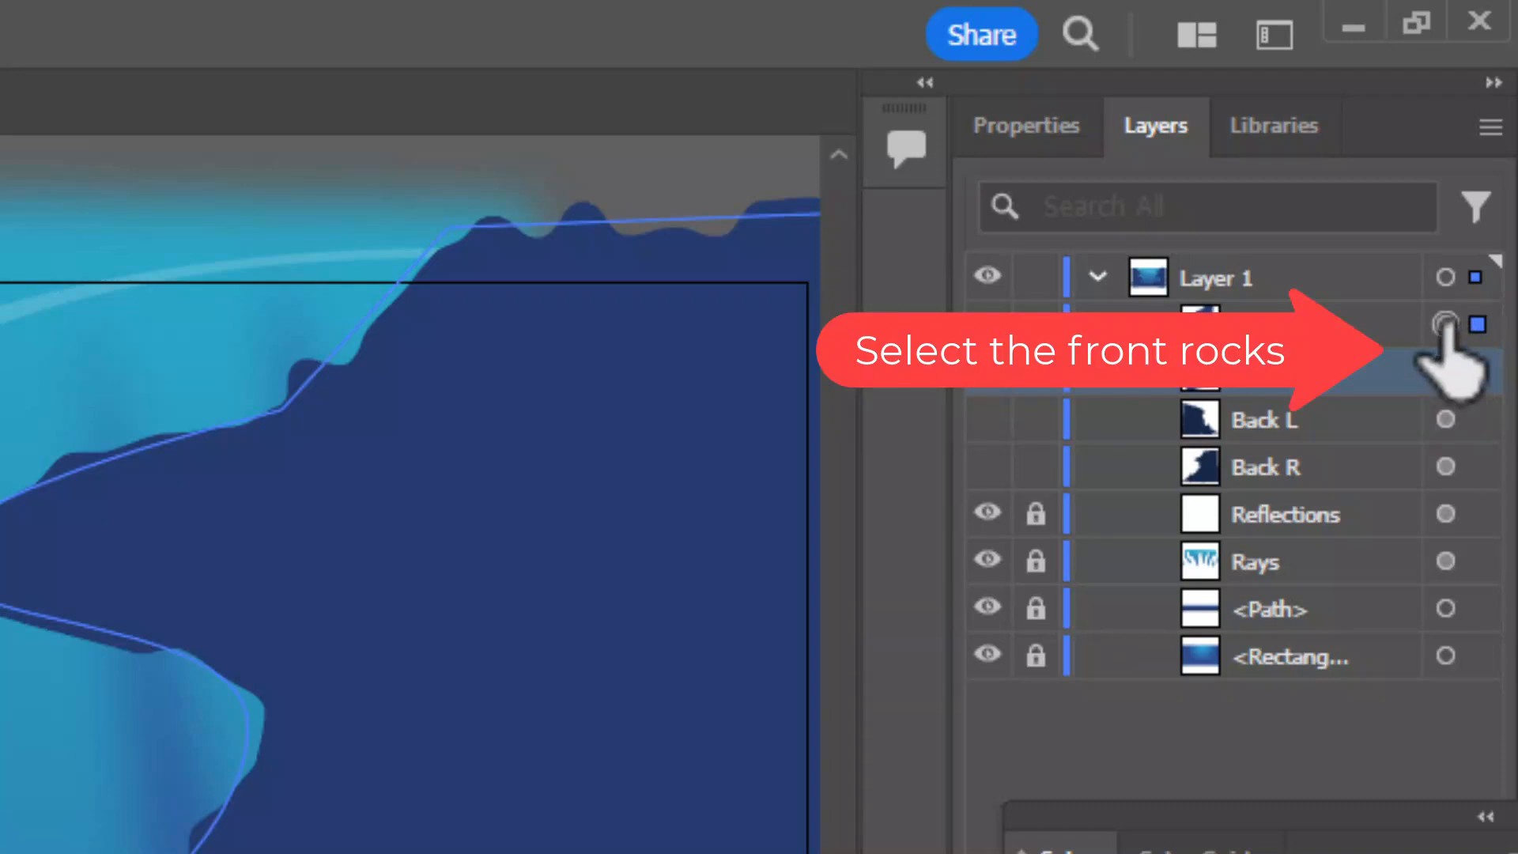
pyautogui.keyDown('shift'); pyautogui.click(1446, 370); pyautogui.keyUp('shift')
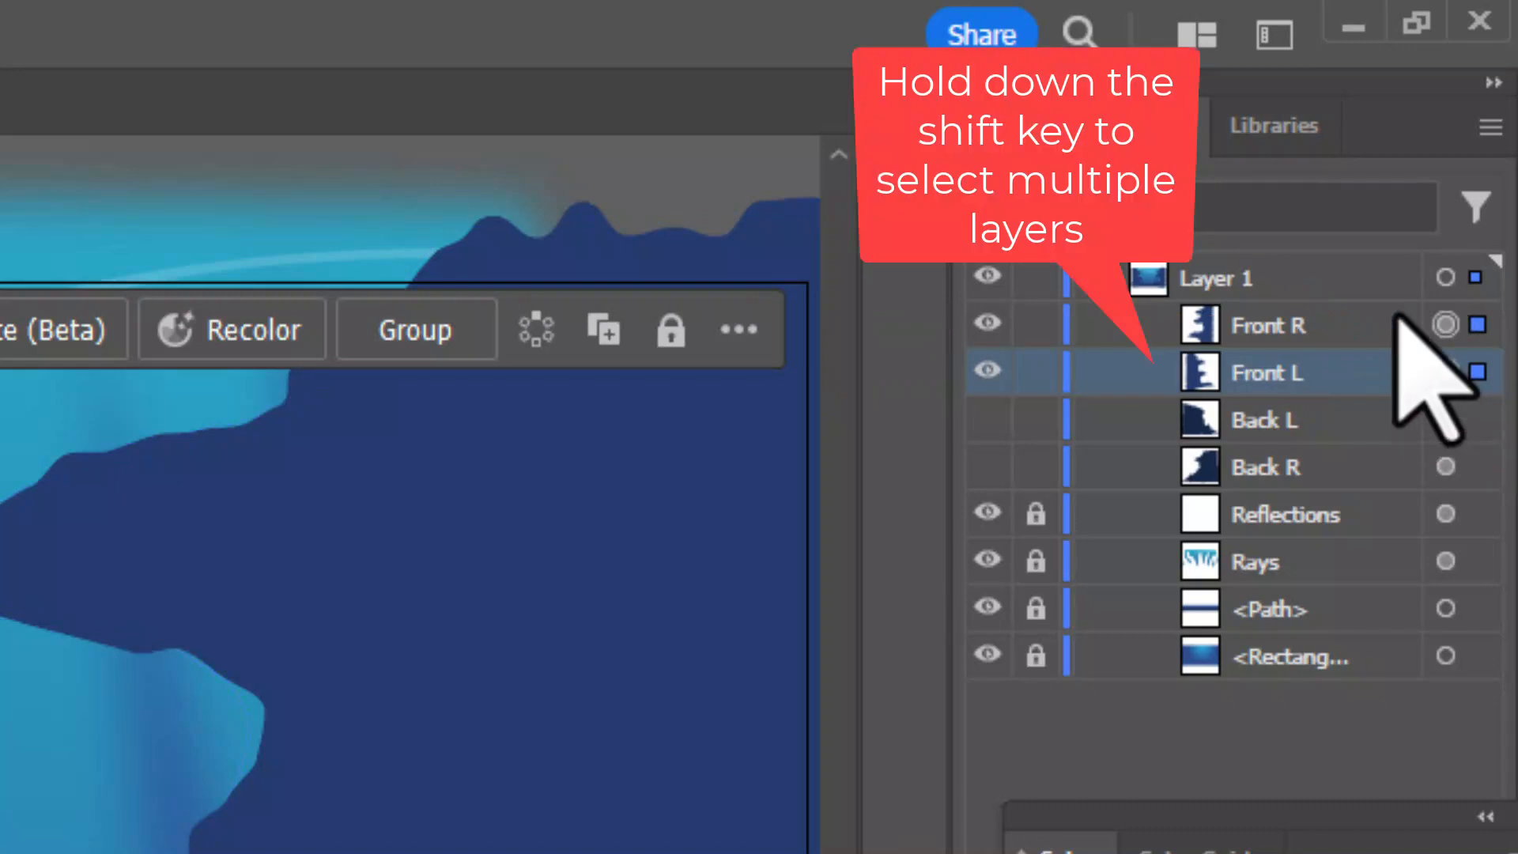
pyautogui.keyDown('shift'); pyautogui.click(1354, 320); pyautogui.keyUp('shift')
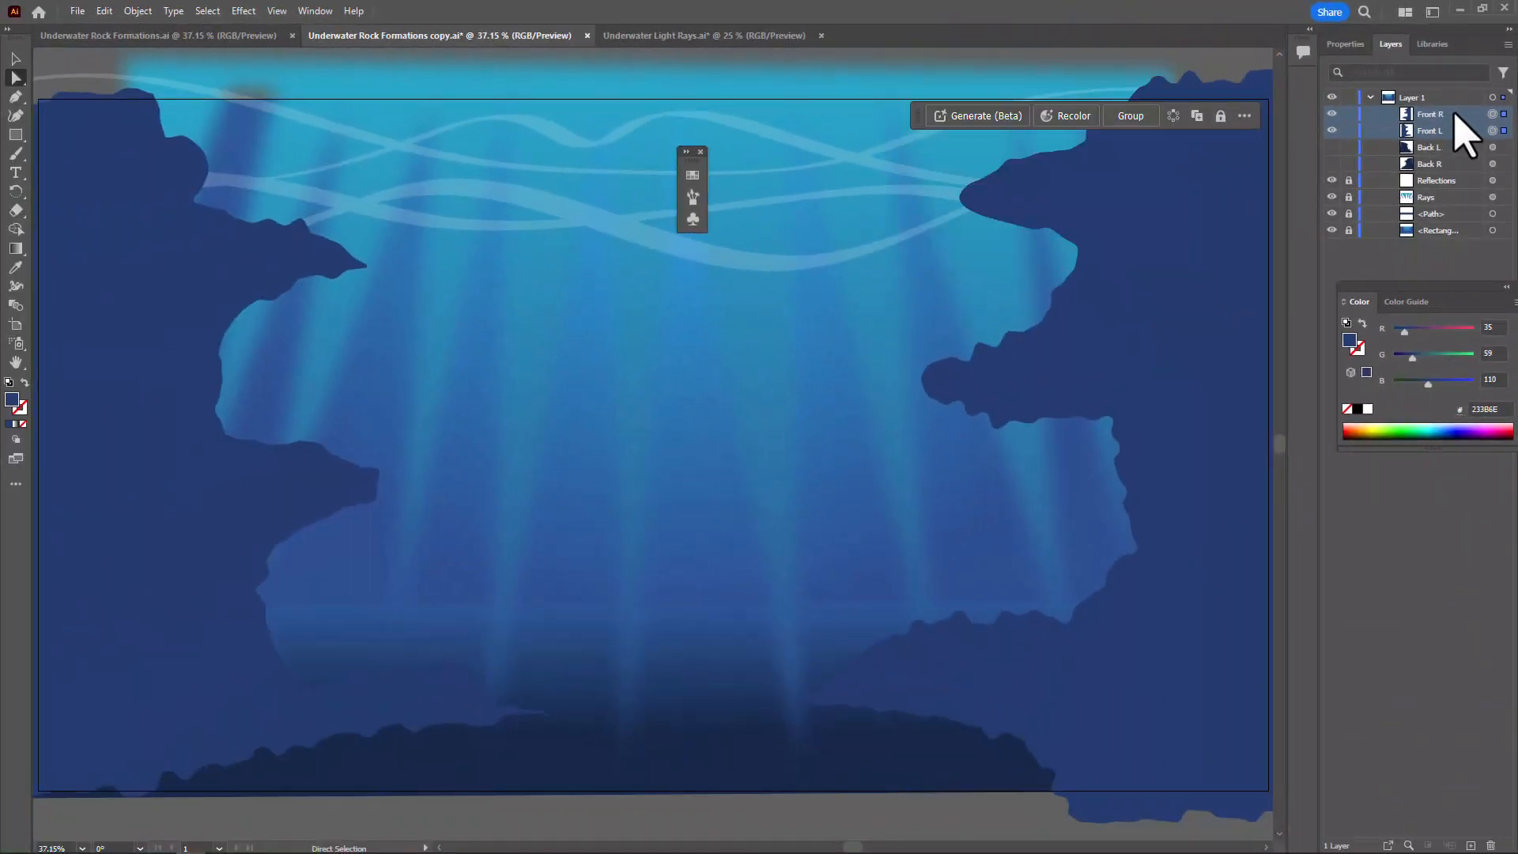
pyautogui.moveTo(1453, 112); pyautogui.dragTo(1470, 844)
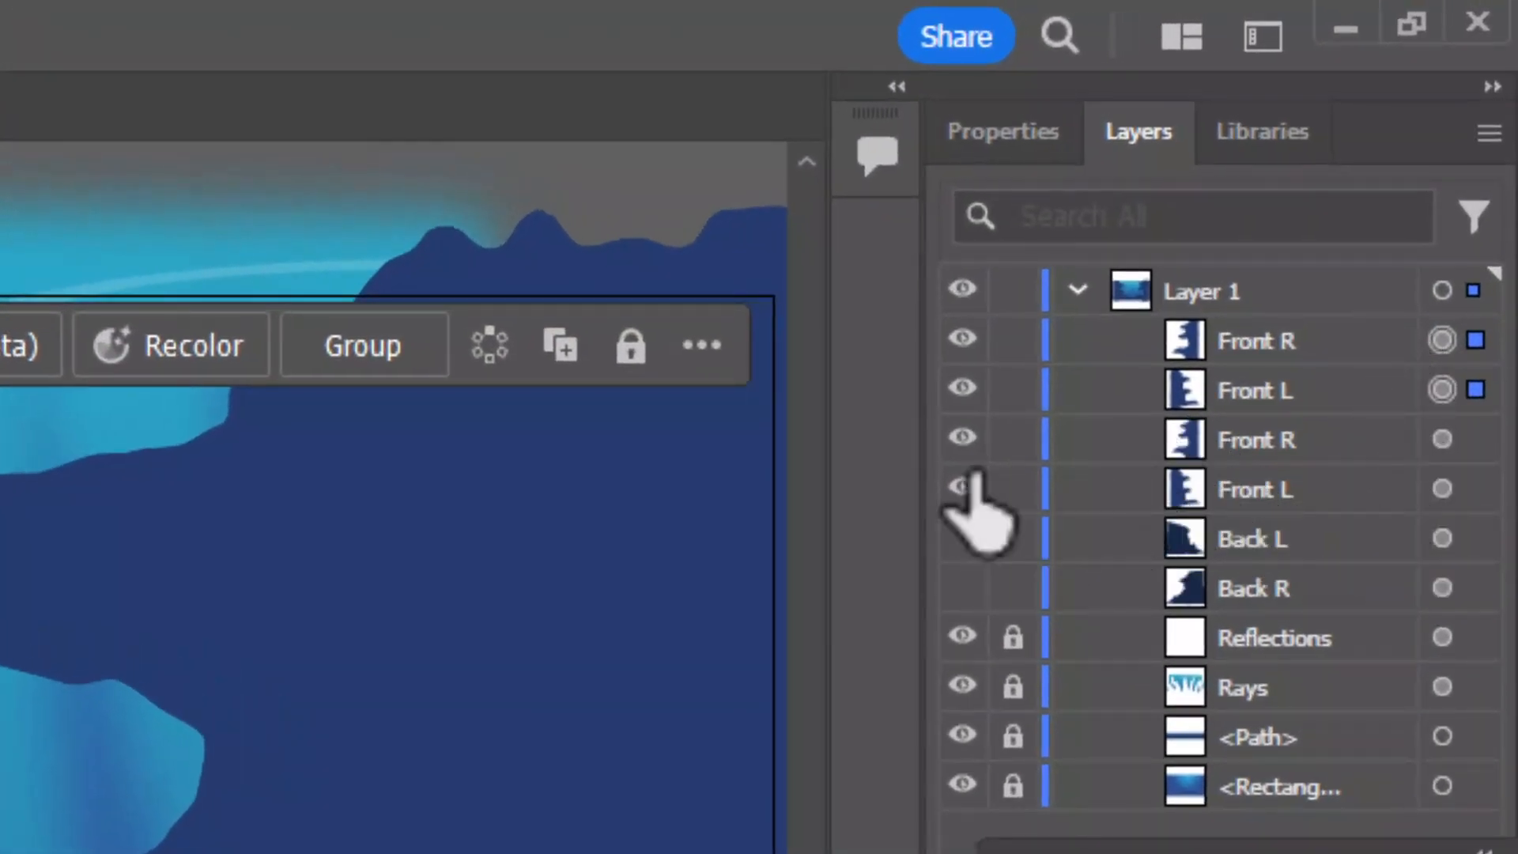
pyautogui.click(963, 438)
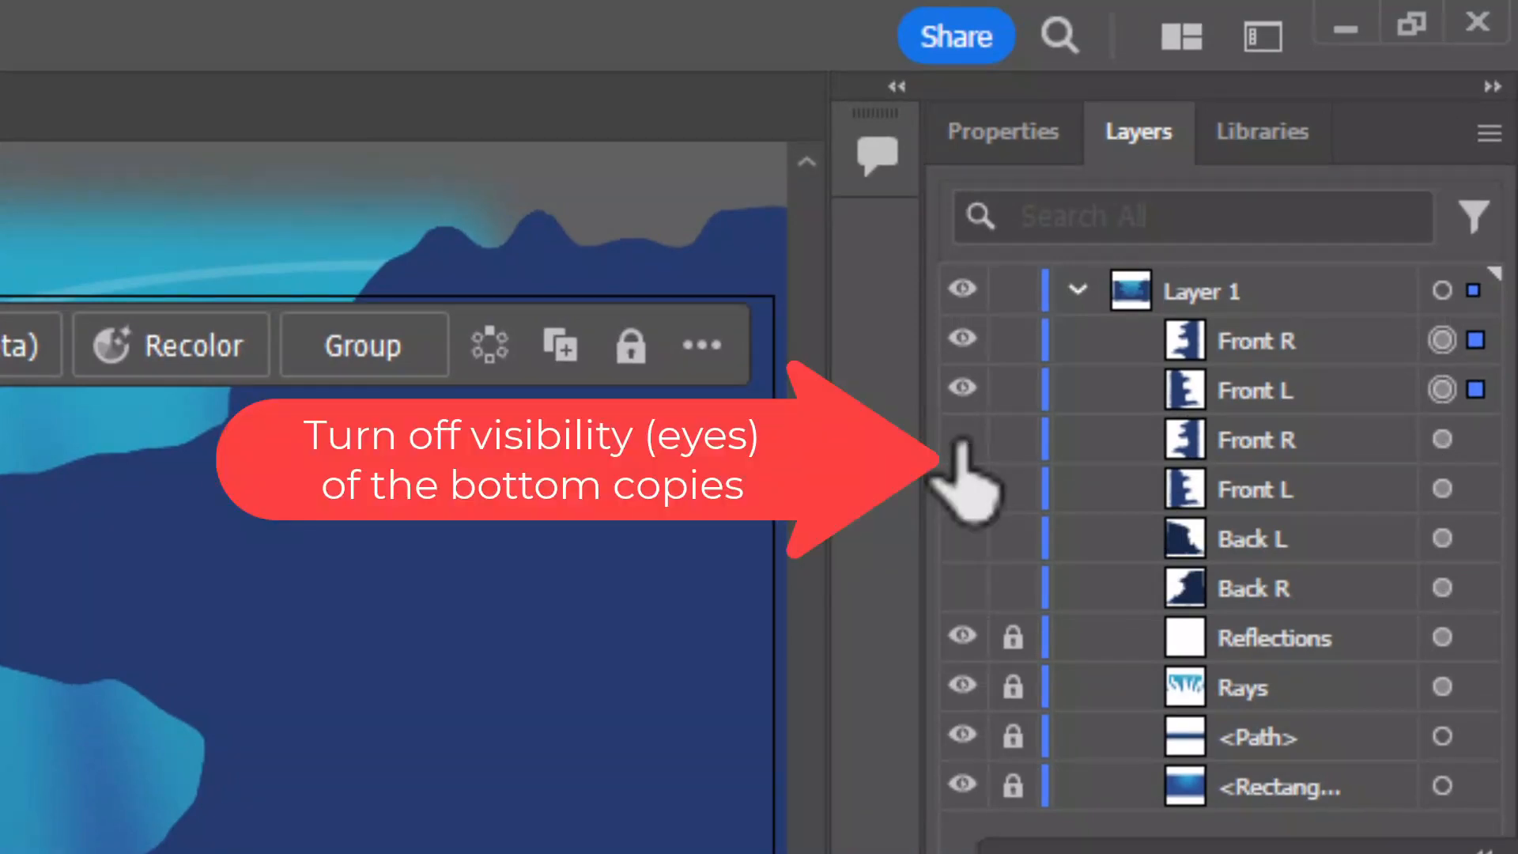
# Target the upper Front L rock on its own and expand the Swatches panel clear of the artwork
pyautogui.click(1265, 358)
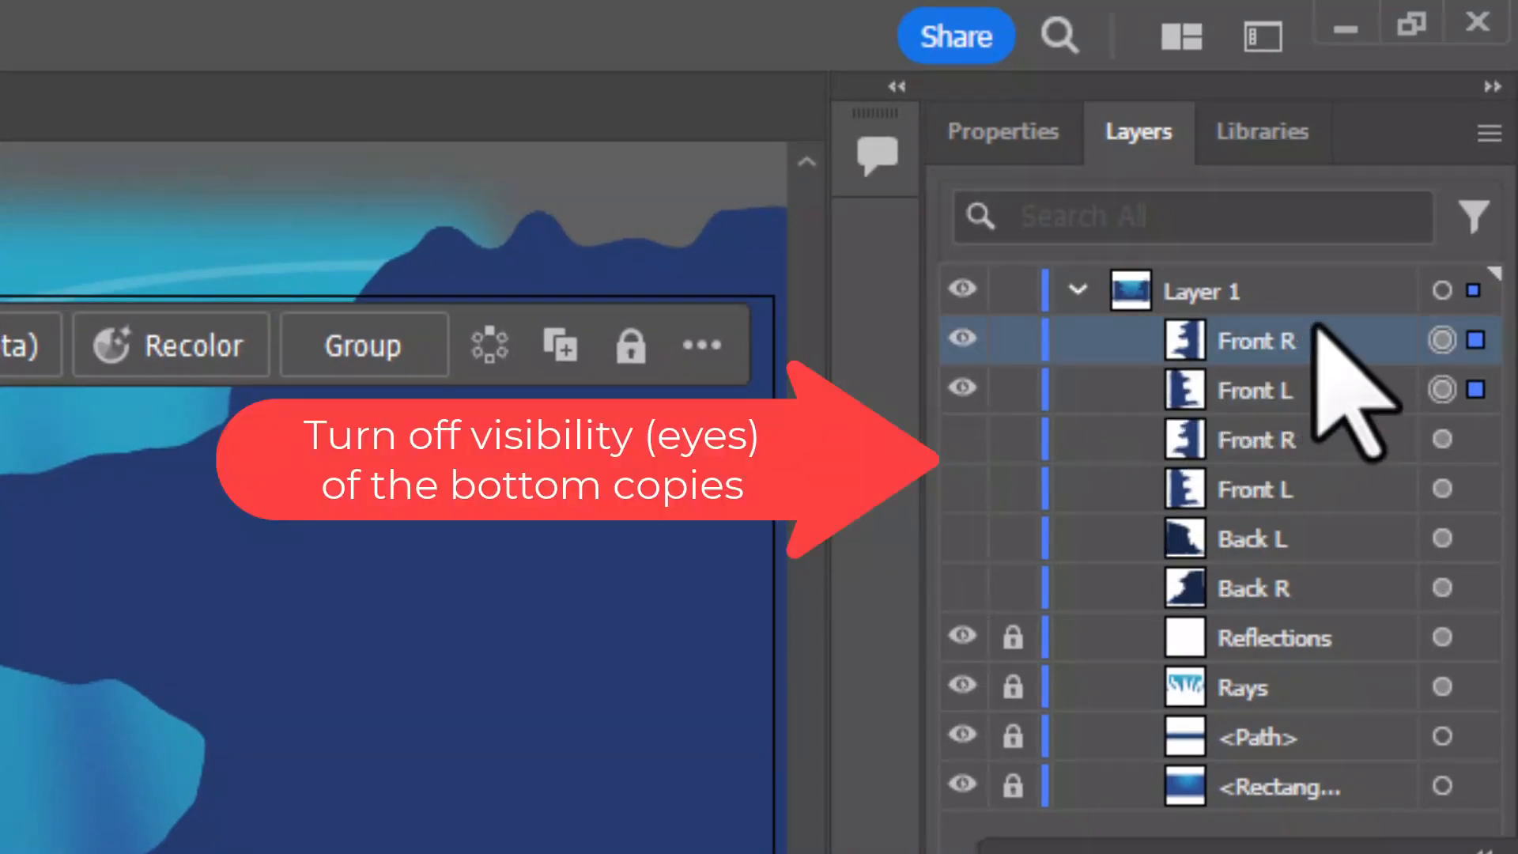
pyautogui.click(1443, 340)
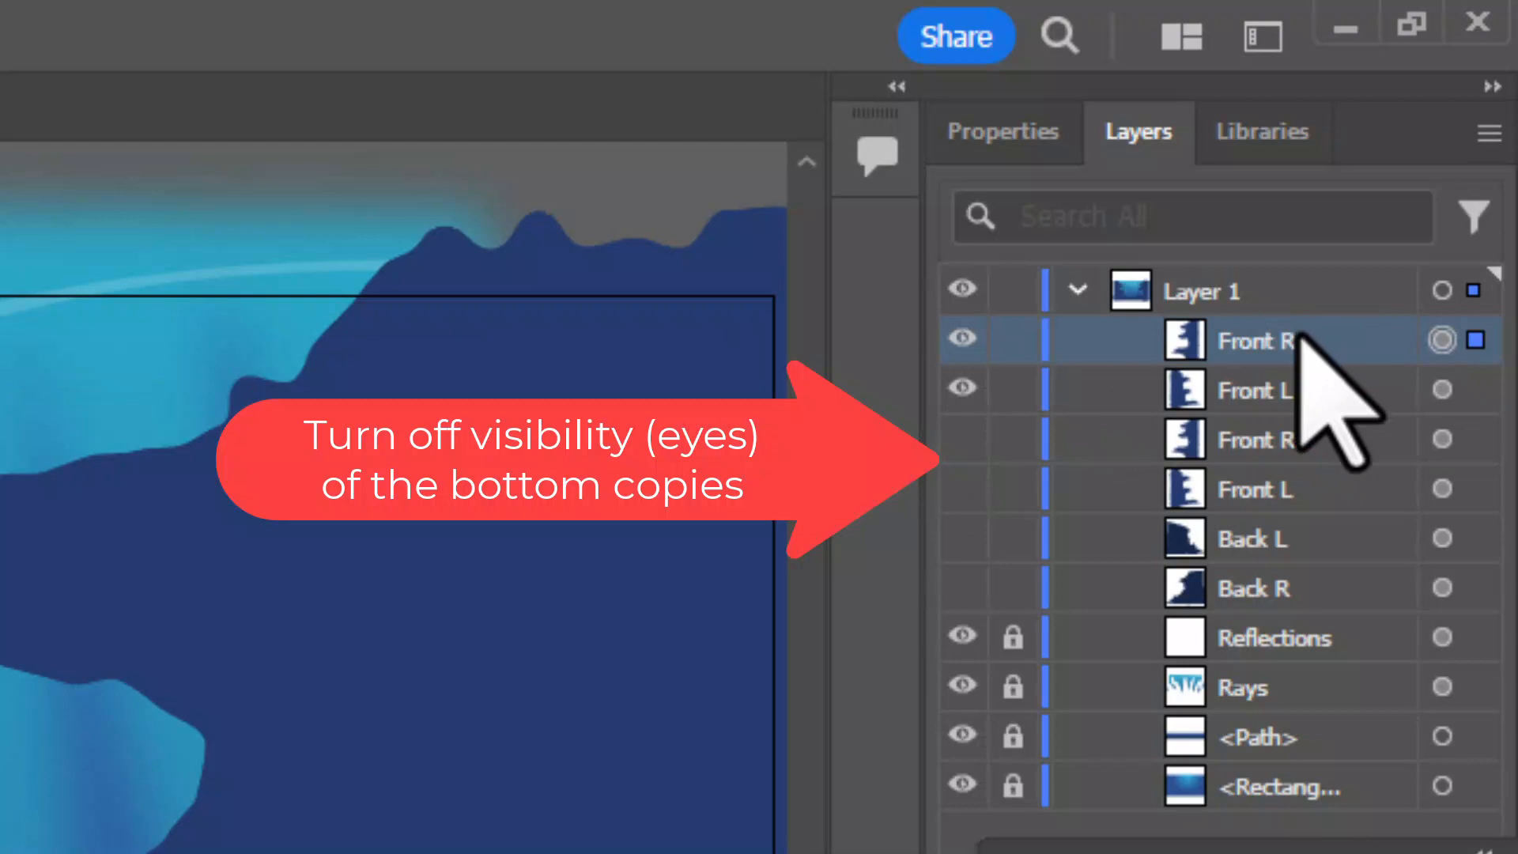
pyautogui.click(1285, 390)
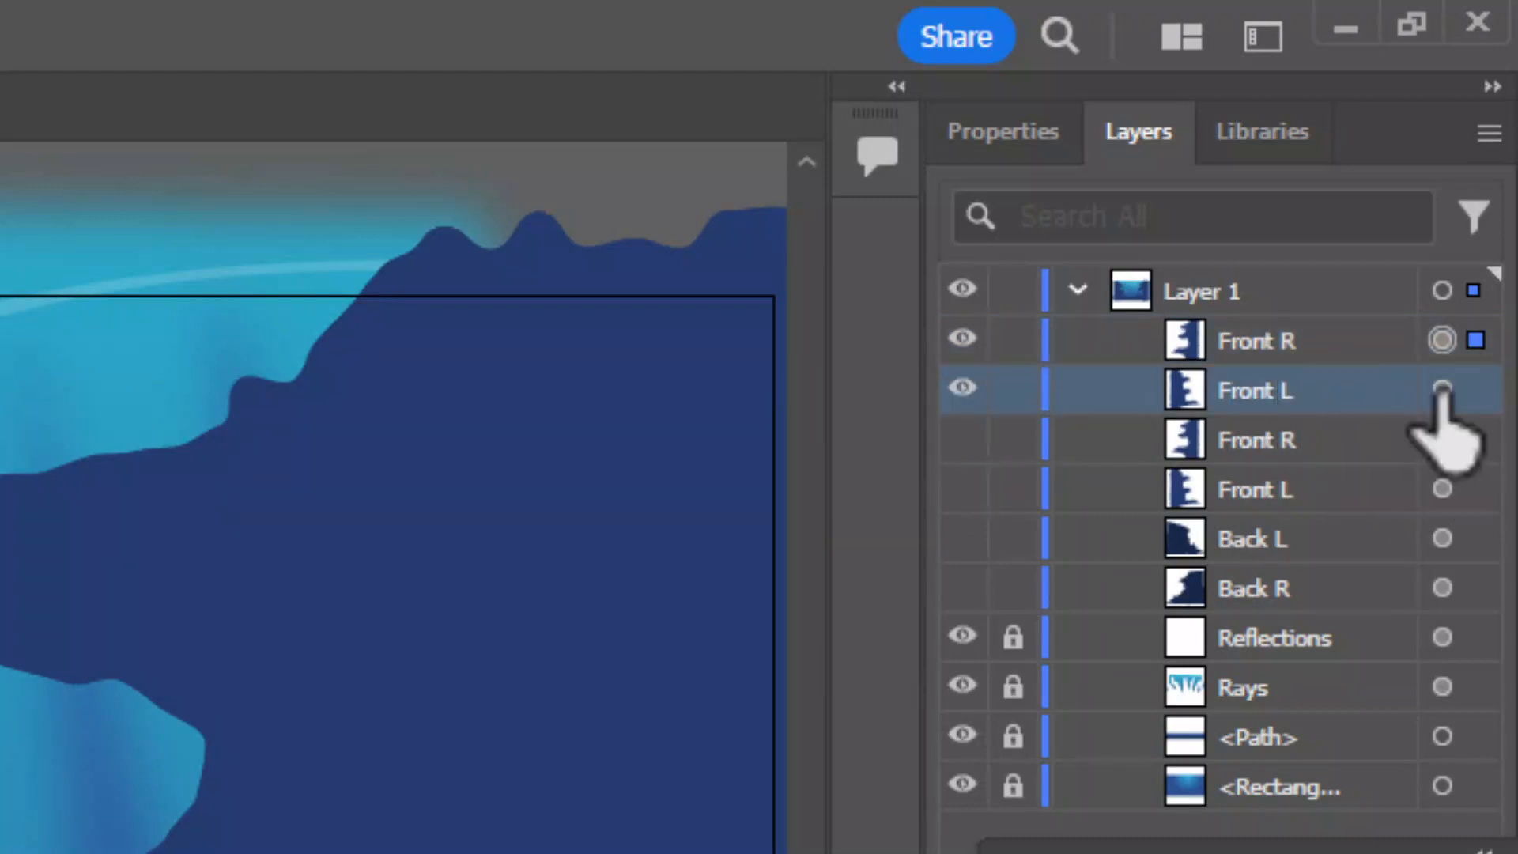
pyautogui.click(1443, 389)
pyautogui.press('space')
pyautogui.moveTo(260, 383); pyautogui.dragTo(976, 405)
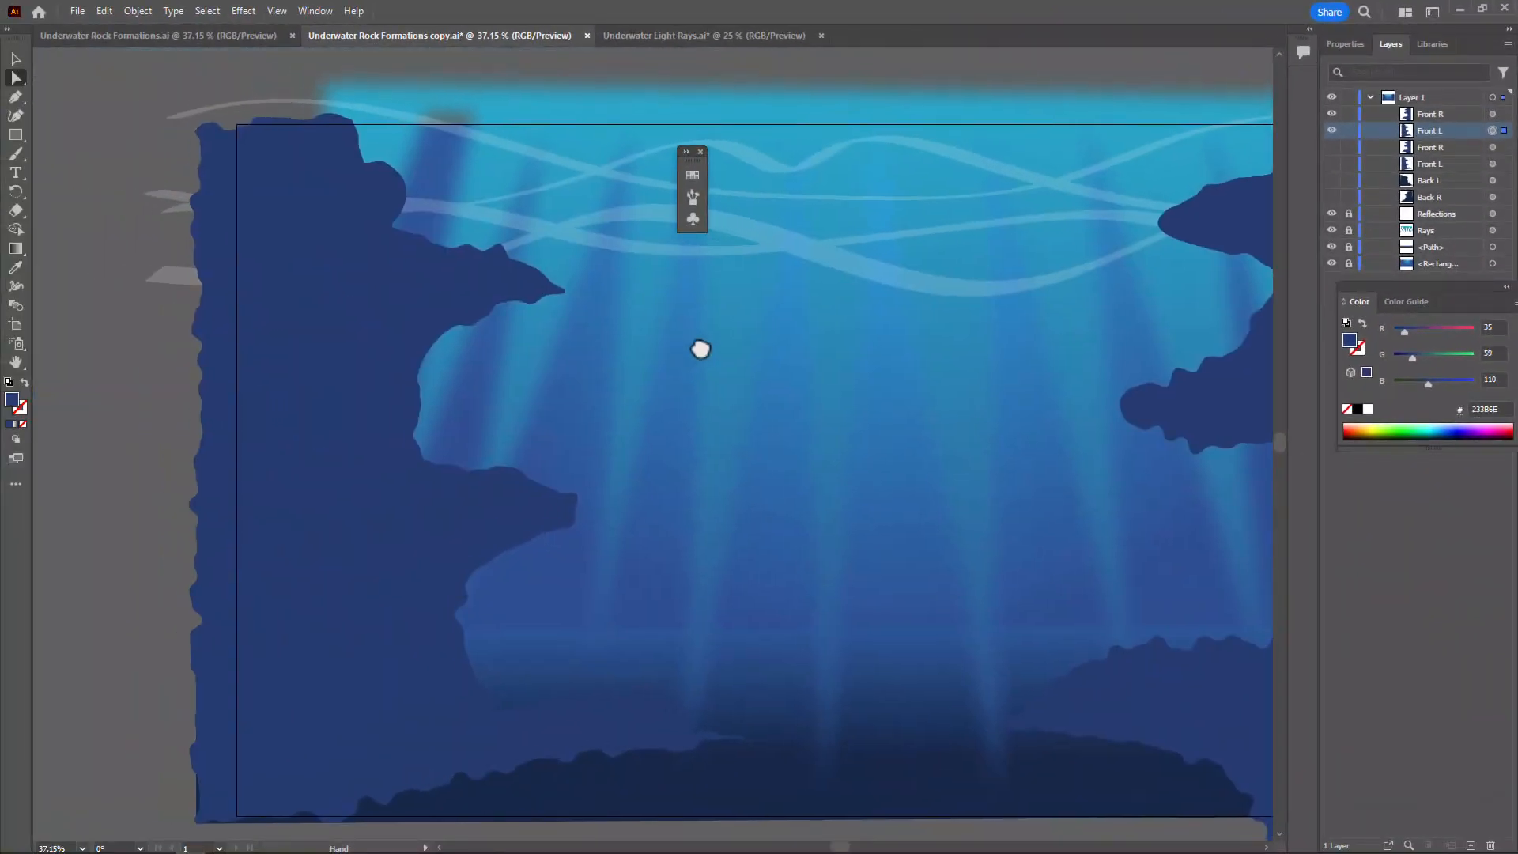
pyautogui.moveTo(1072, 332); pyautogui.dragTo(1075, 332)
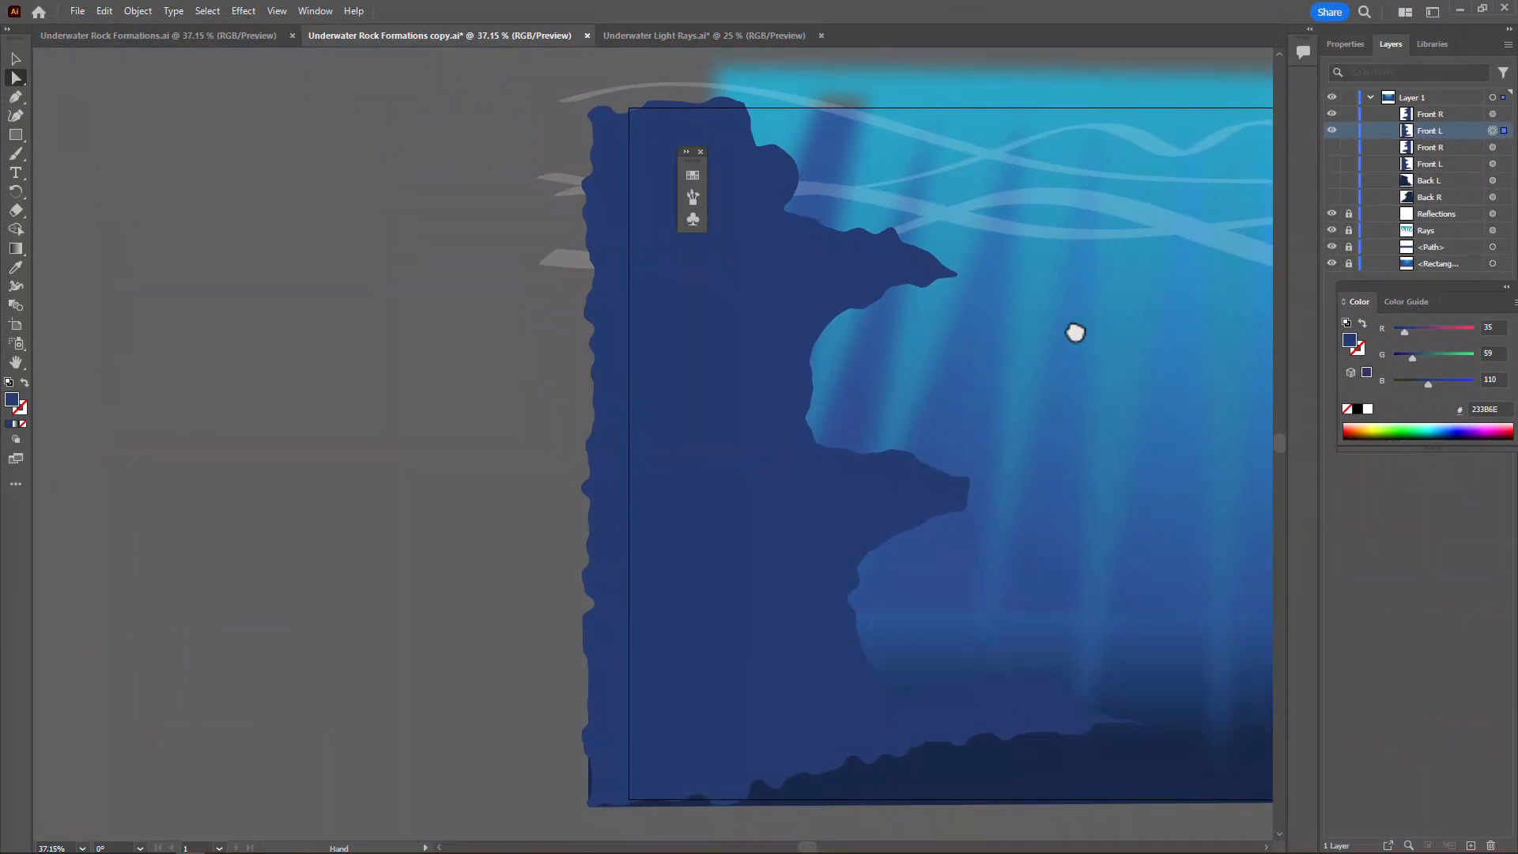
pyautogui.click(687, 151)
# Open Texture4.png from the Downloads folder as its own document
pyautogui.click(76, 11)
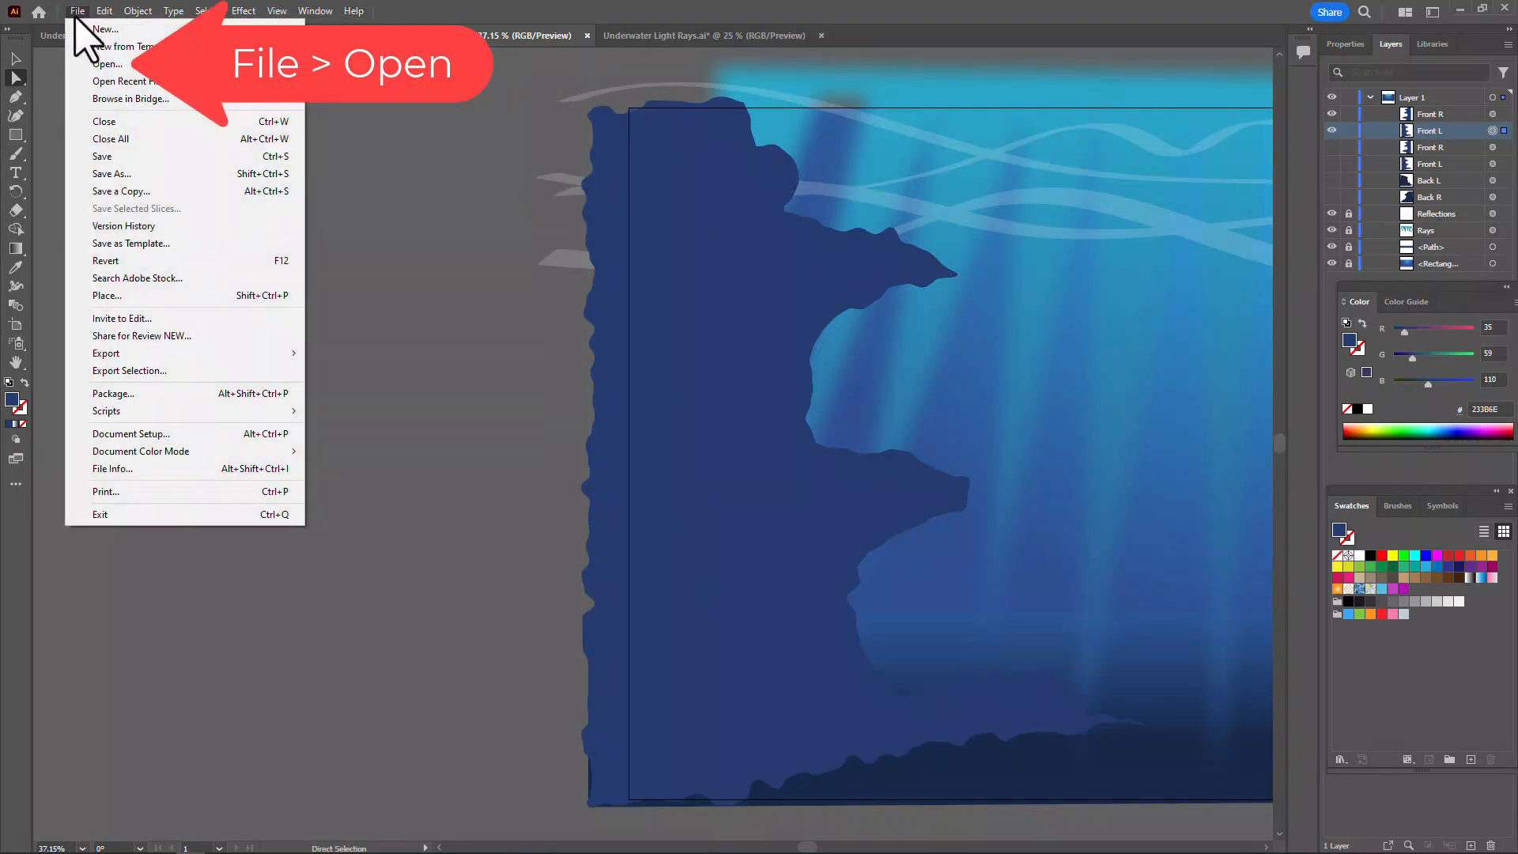
pyautogui.click(106, 64)
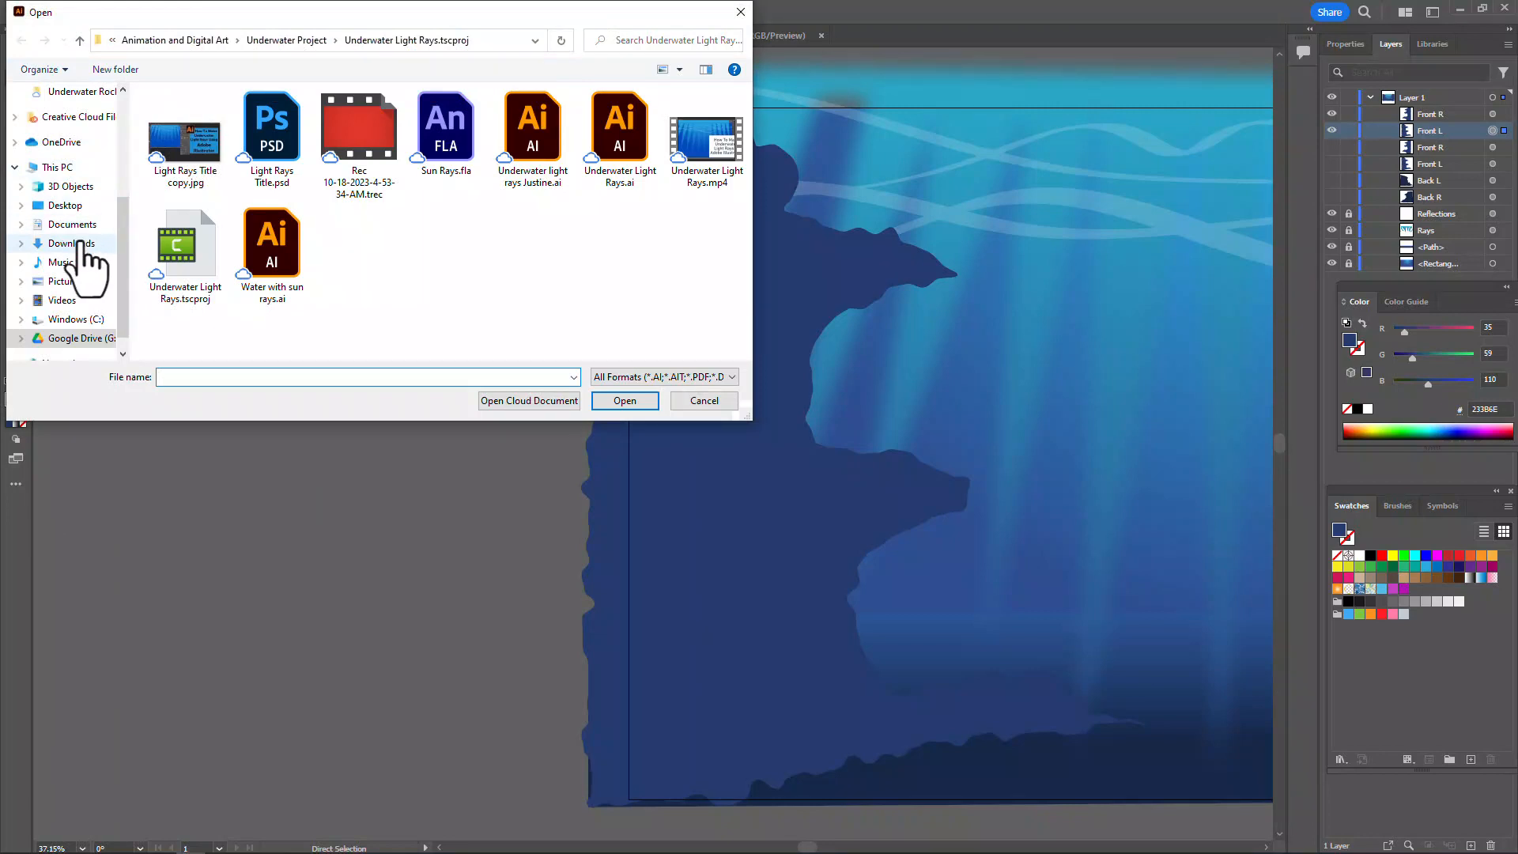
pyautogui.click(77, 245)
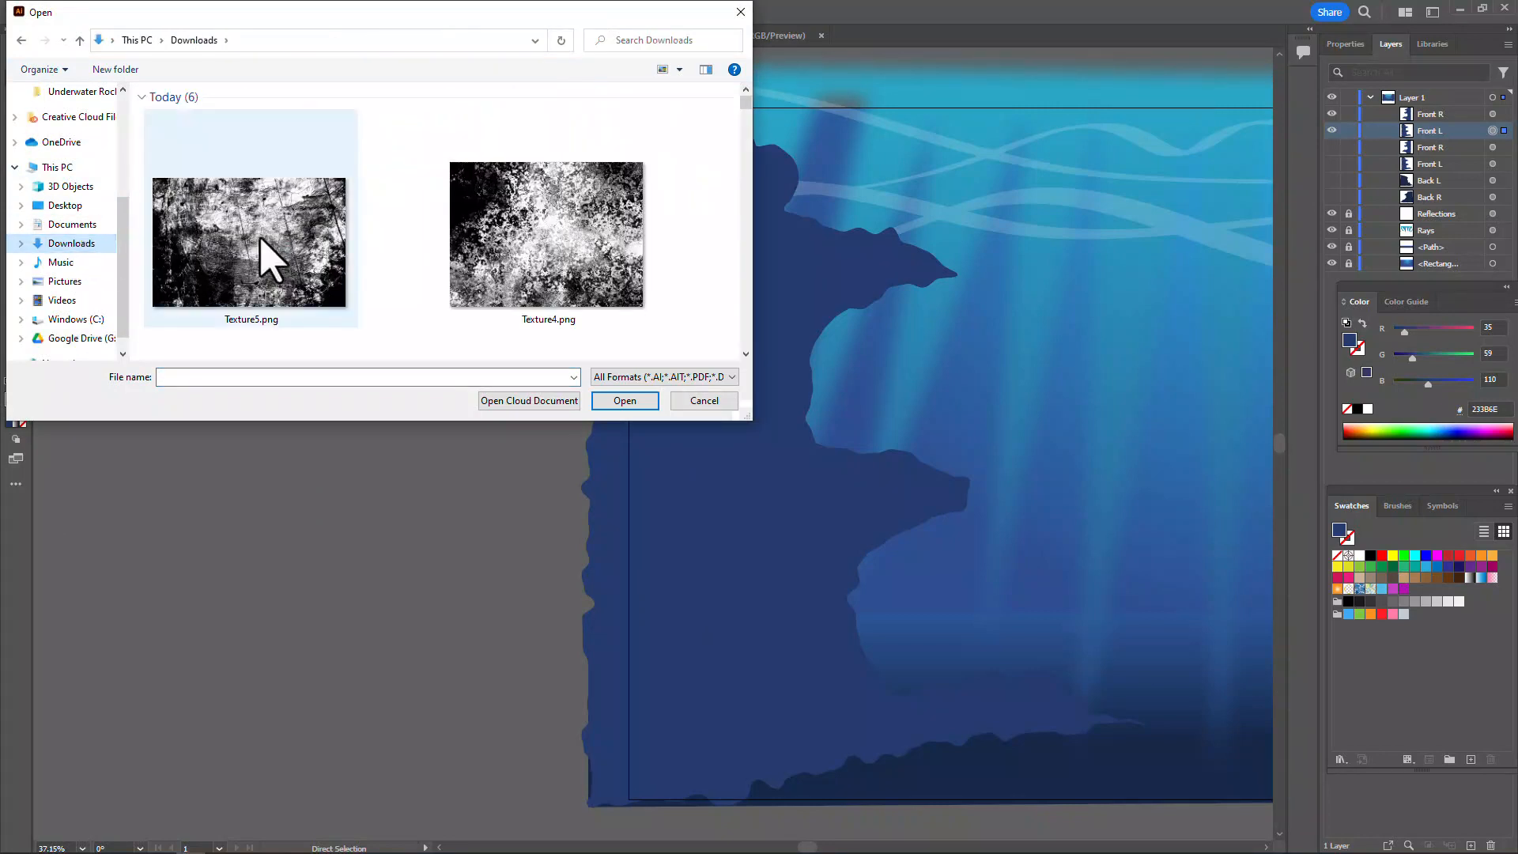
pyautogui.click(559, 253)
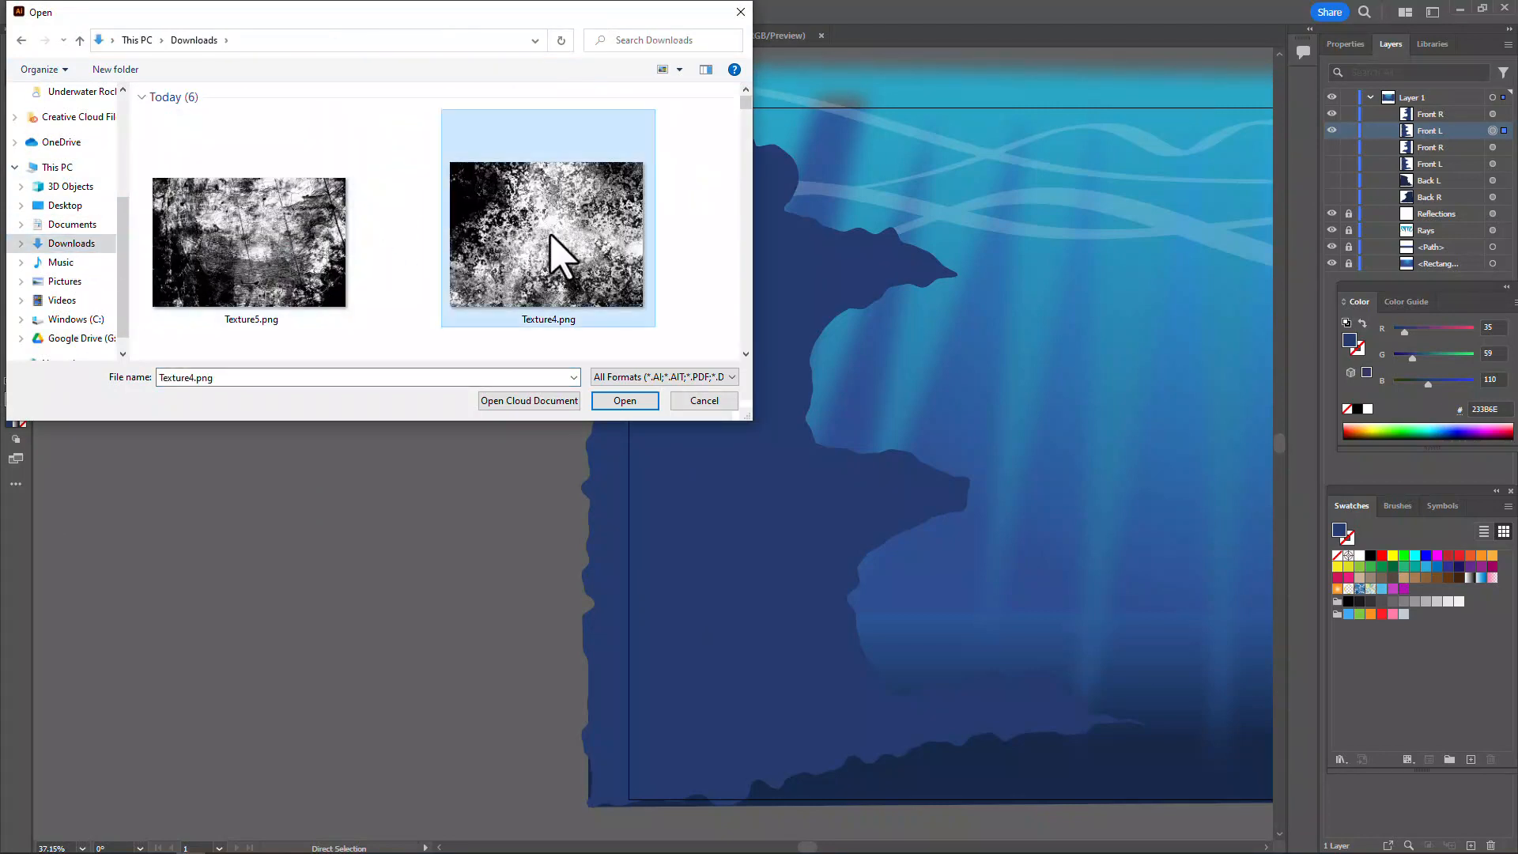
pyautogui.click(629, 402)
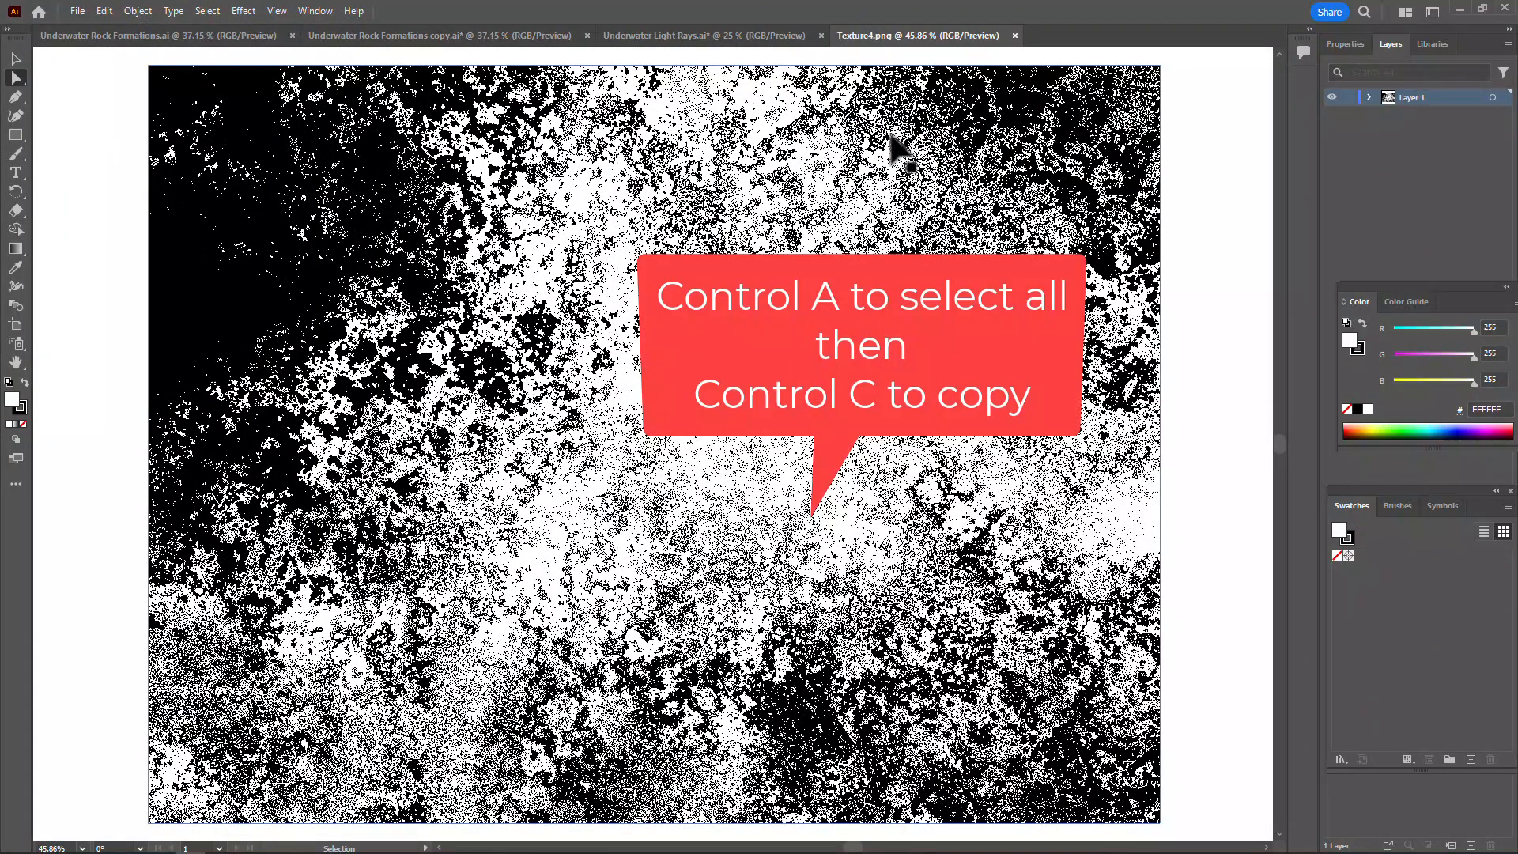
# Copy the whole texture image and paste it into Underwater Rock Formations copy.ai
pyautogui.hotkey('ctrl', 'a')
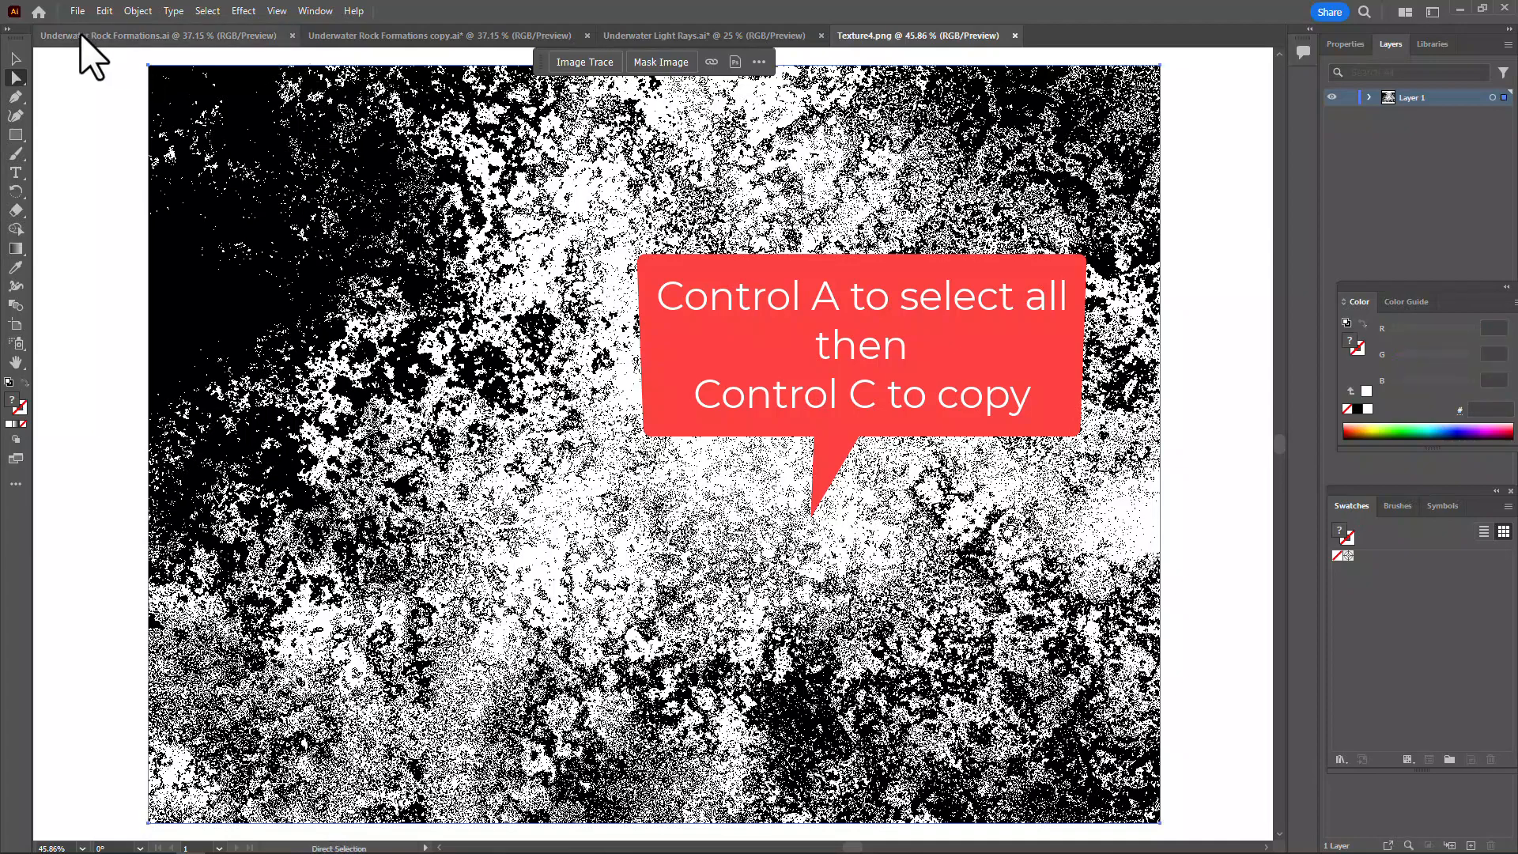
pyautogui.click(399, 40)
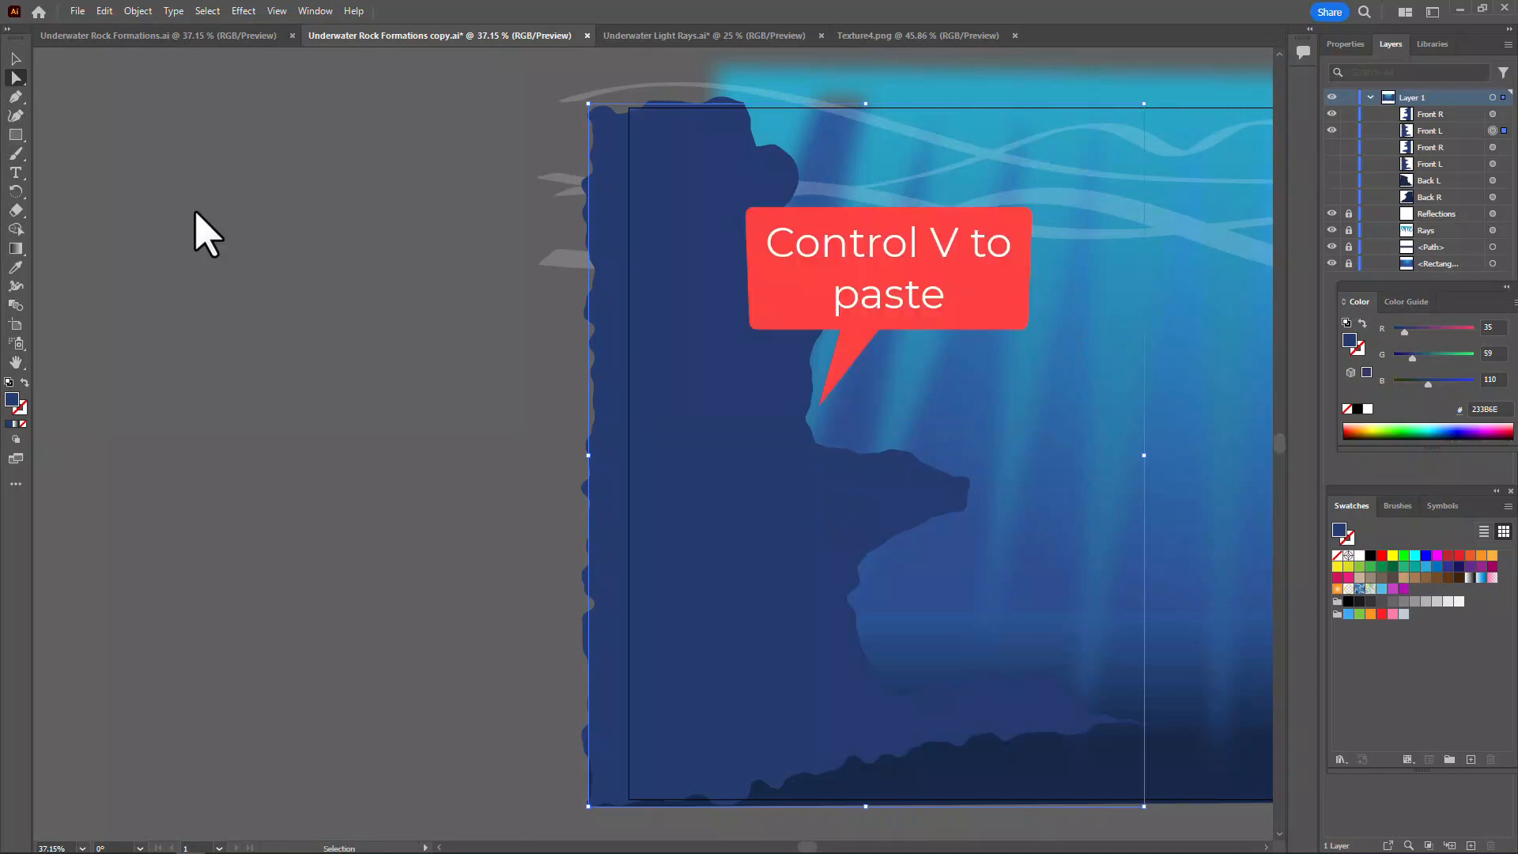
pyautogui.hotkey('ctrl', 'v')
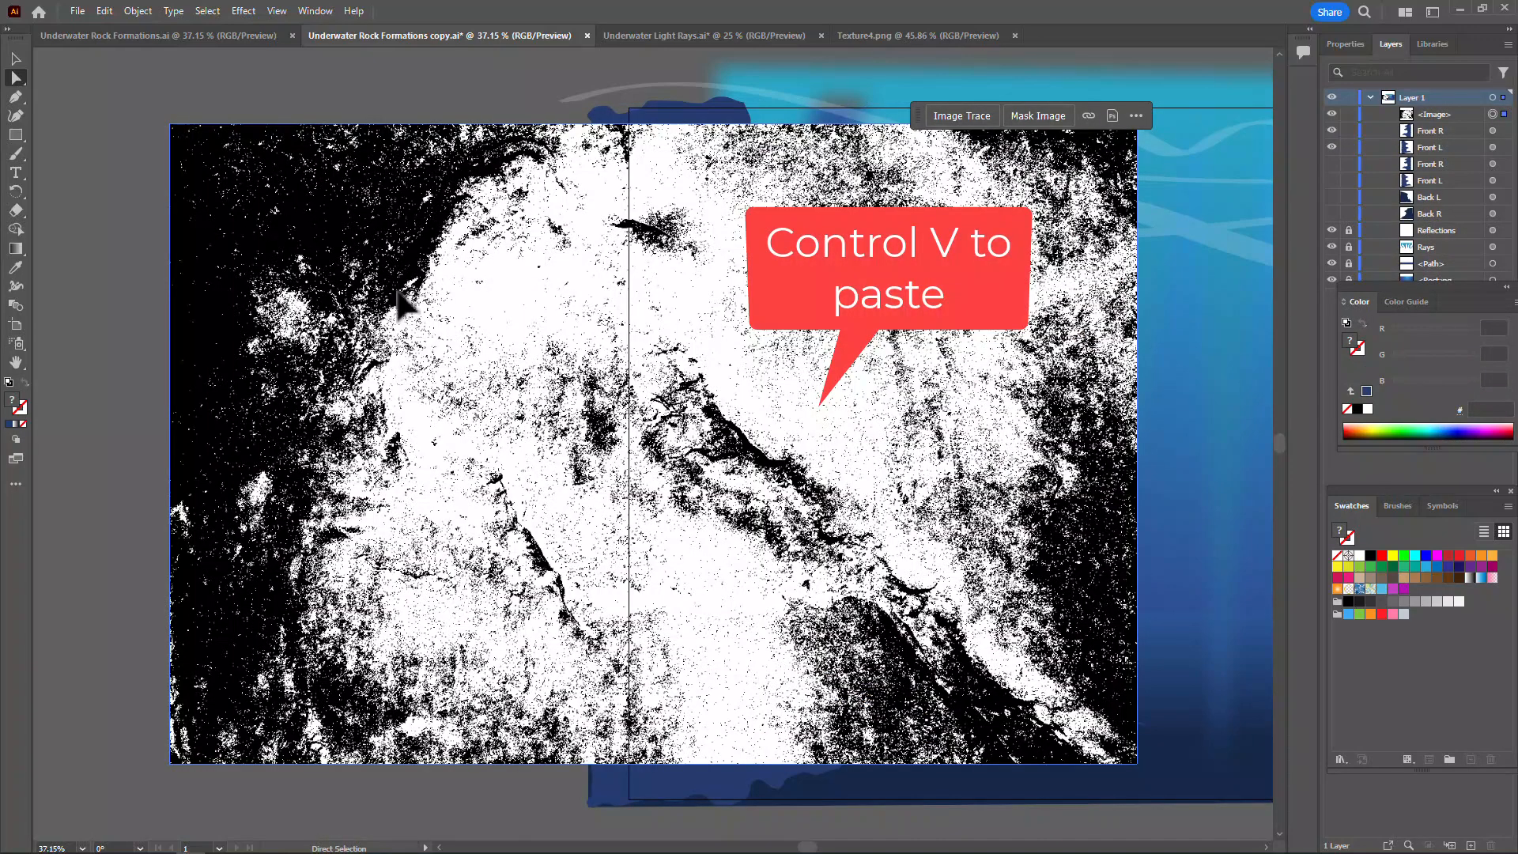
# Enlarge the pasted texture with the Selection tool to match the front left rock's height and place it beside the rock
pyautogui.moveTo(407, 278)
pyautogui.mouseDown()
pyautogui.moveTo(431, 261)
pyautogui.moveTo(324, 384)
pyautogui.moveTo(364, 238)
pyautogui.moveTo(340, 222)
pyautogui.moveTo(340, 379)
pyautogui.moveTo(346, 230)
pyautogui.mouseUp()
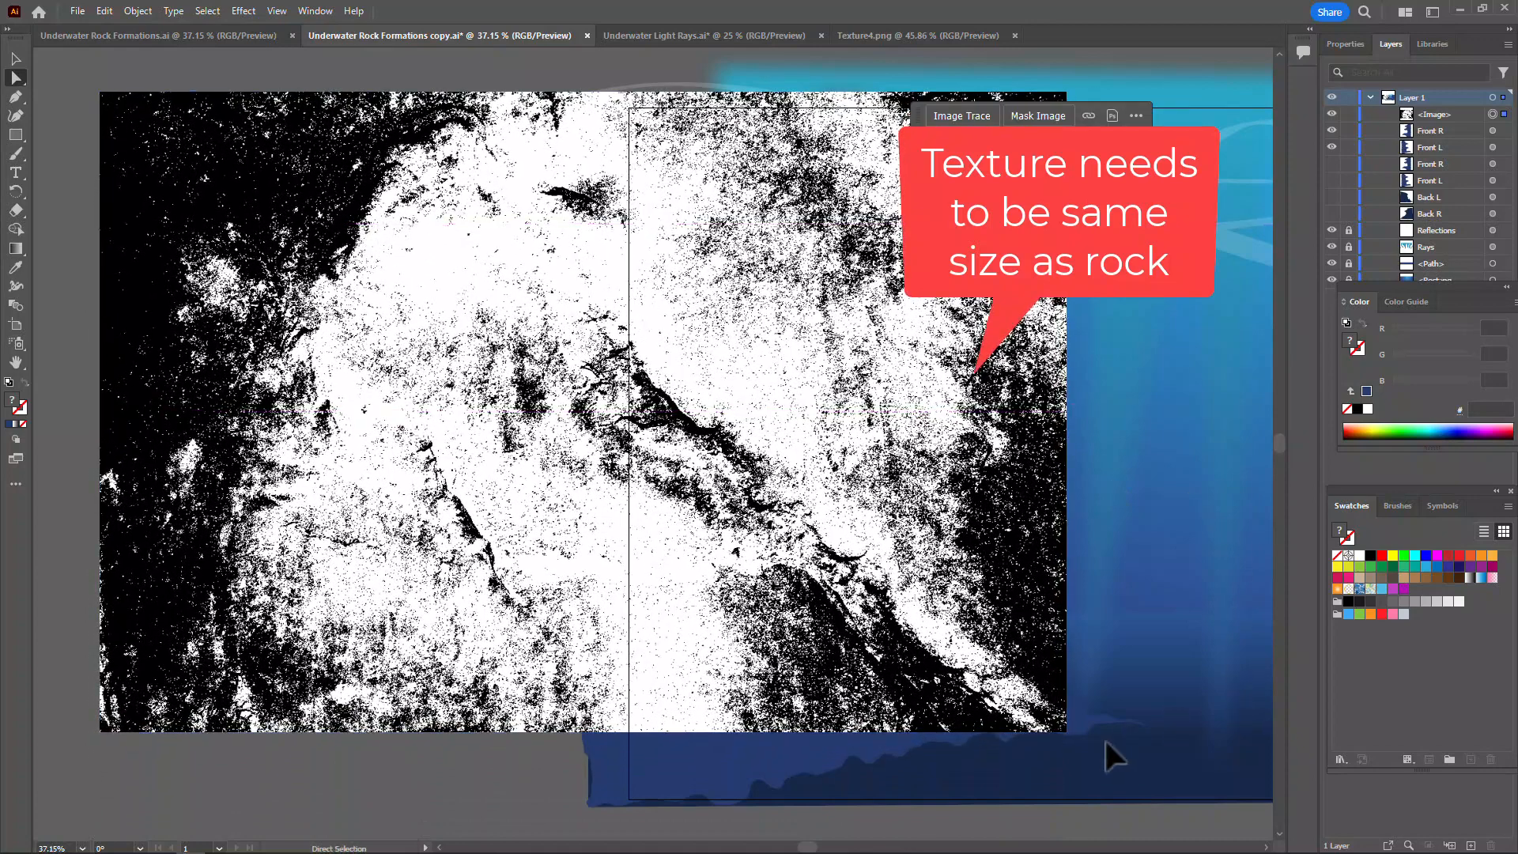
pyautogui.click(16, 58)
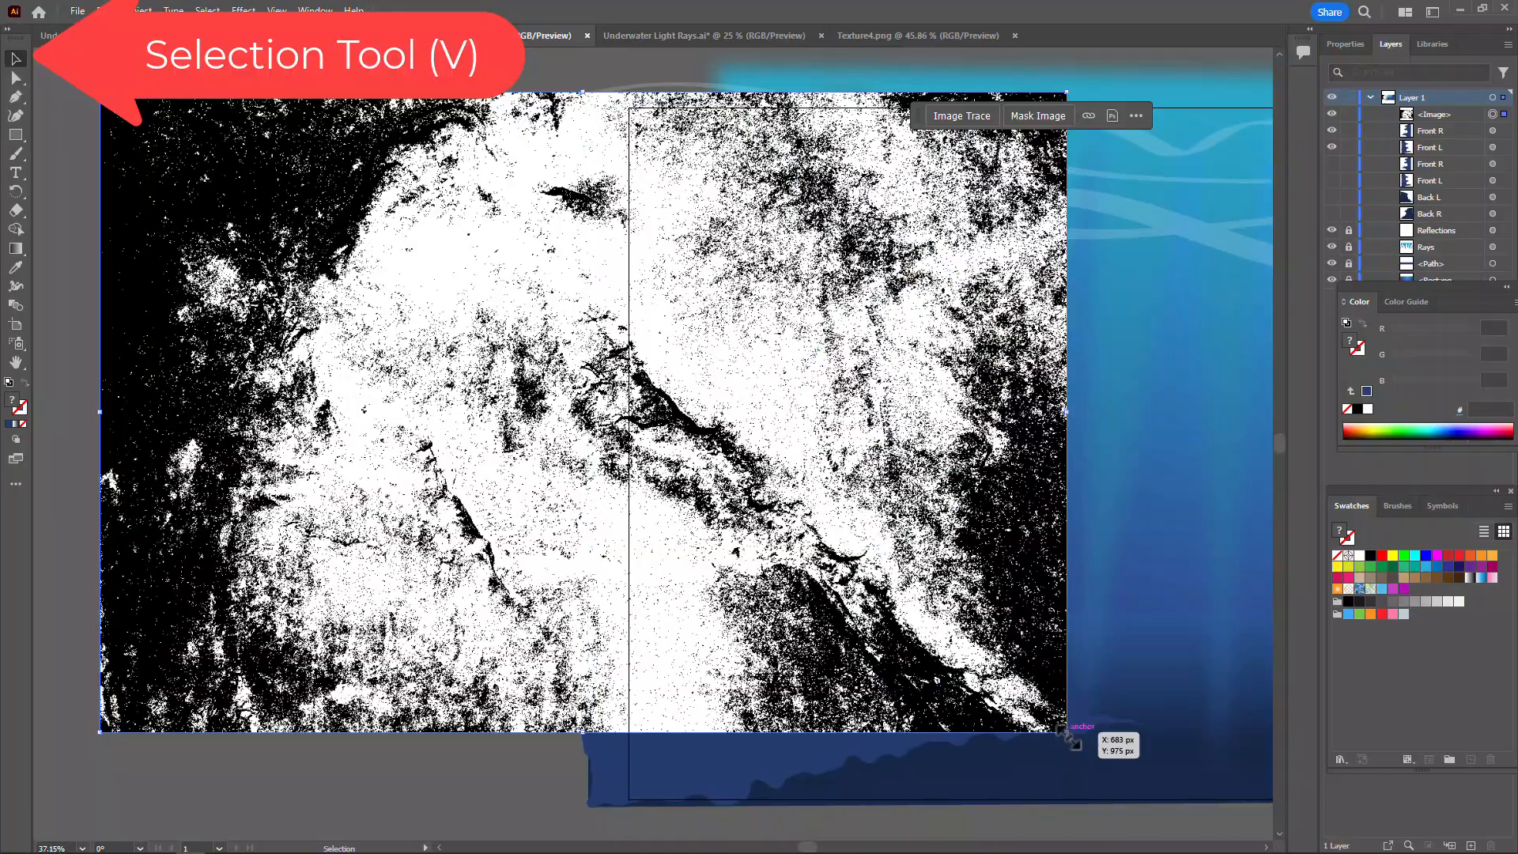
pyautogui.moveTo(1069, 734); pyautogui.dragTo(1190, 814)
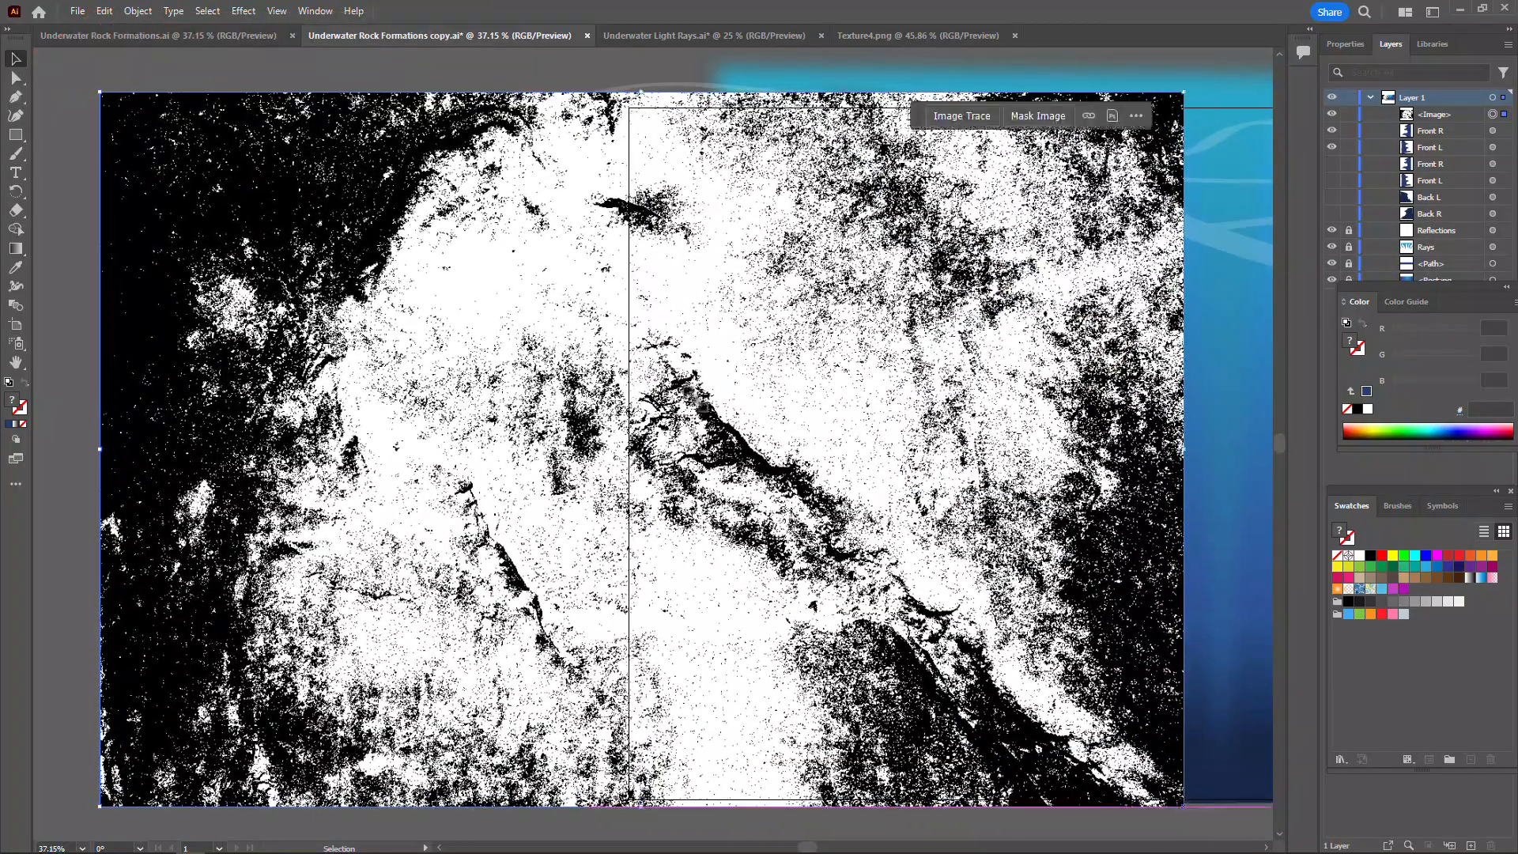
pyautogui.moveTo(716, 404); pyautogui.dragTo(806, 395)
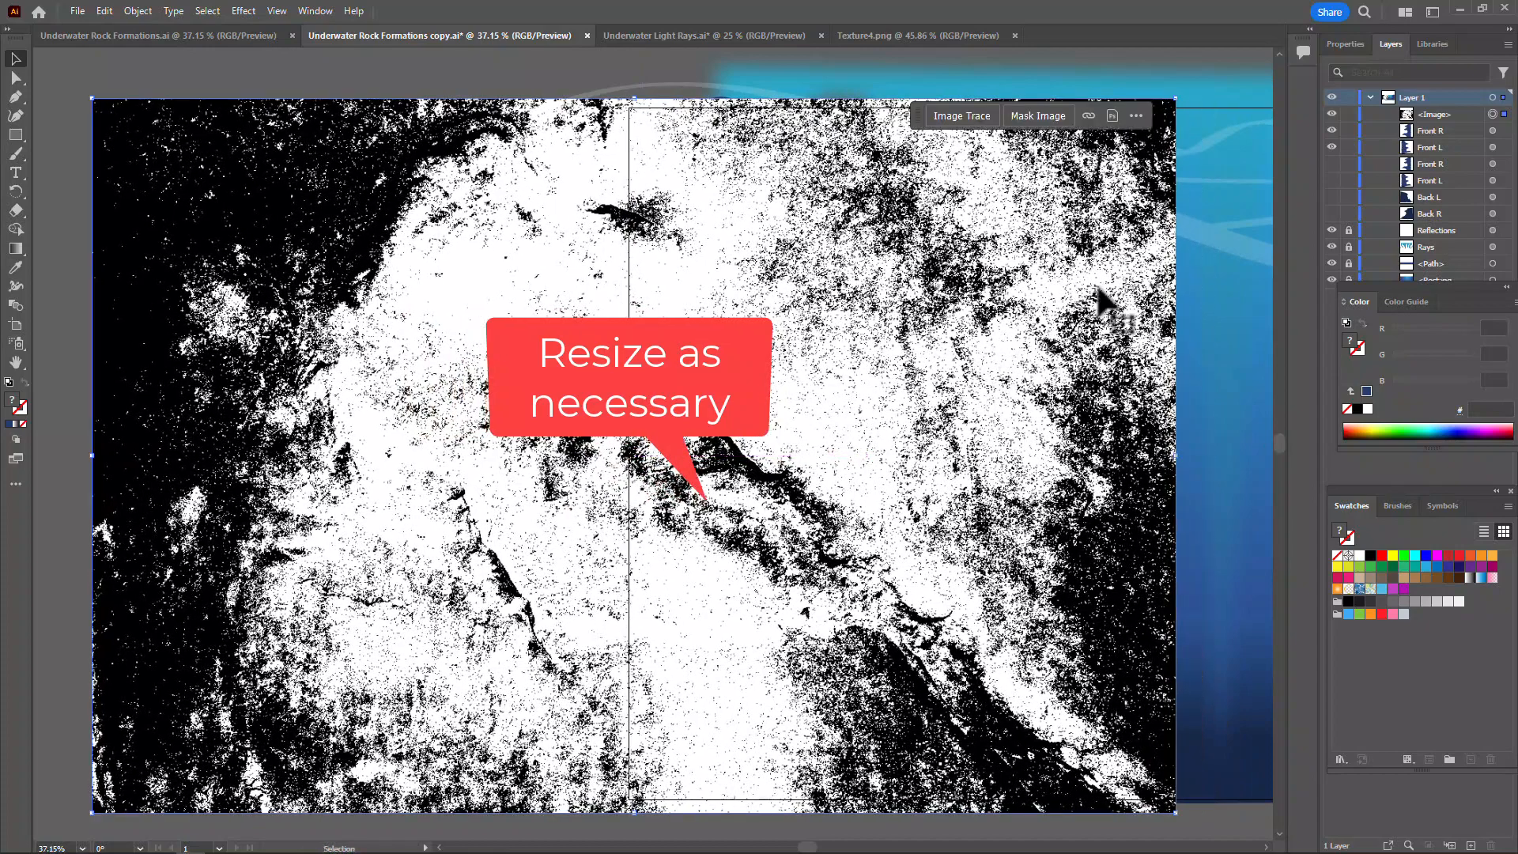
pyautogui.moveTo(1095, 288)
pyautogui.mouseDown()
pyautogui.moveTo(600, 224)
pyautogui.moveTo(477, 297)
pyautogui.mouseUp()
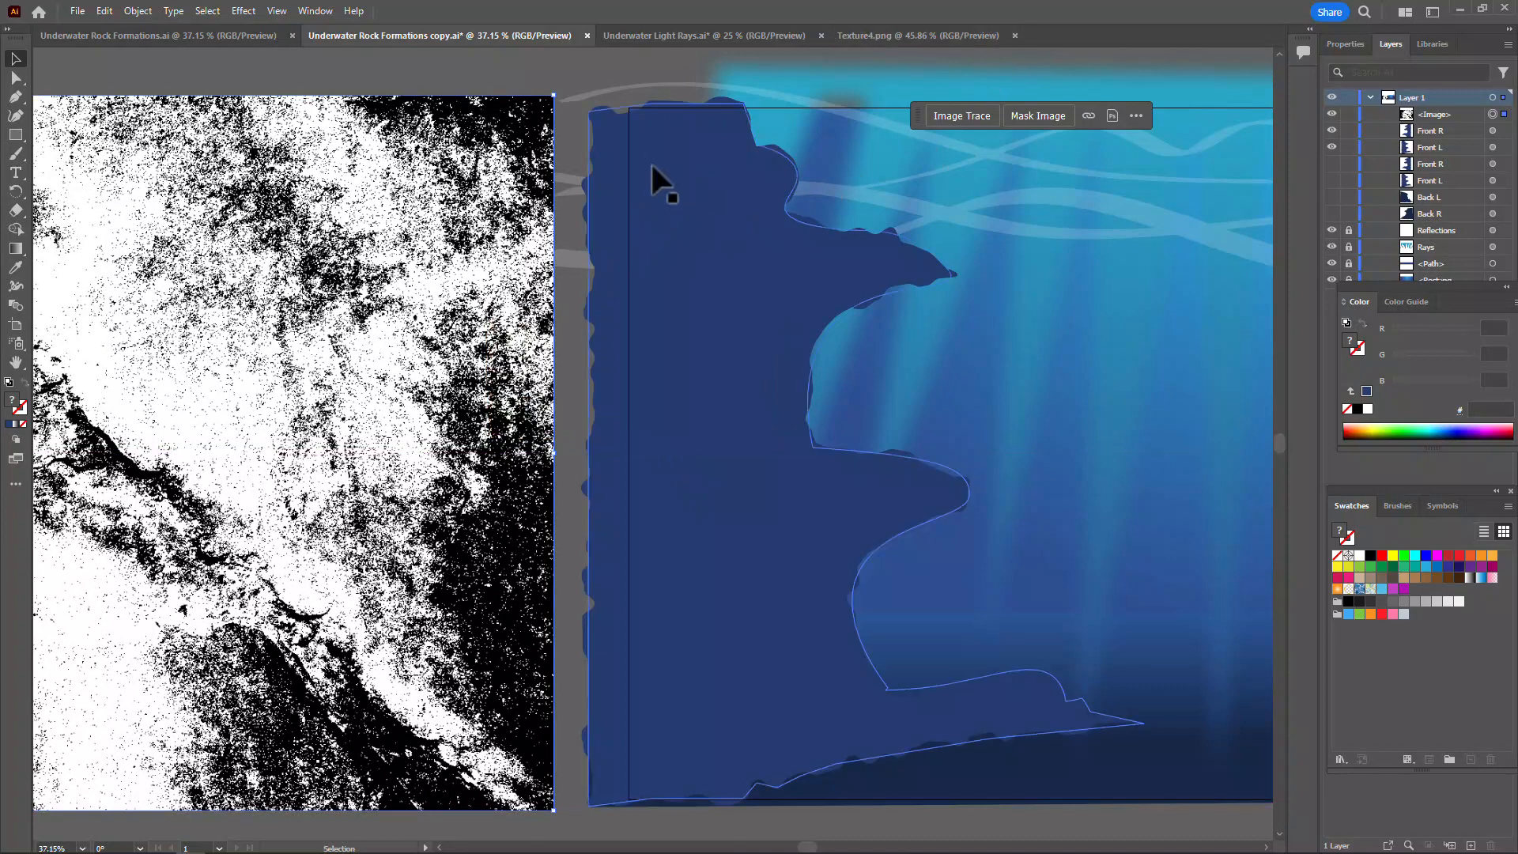
# Select the front left rock and give it an opacity mask from the Transparency panel
pyautogui.click(666, 230)
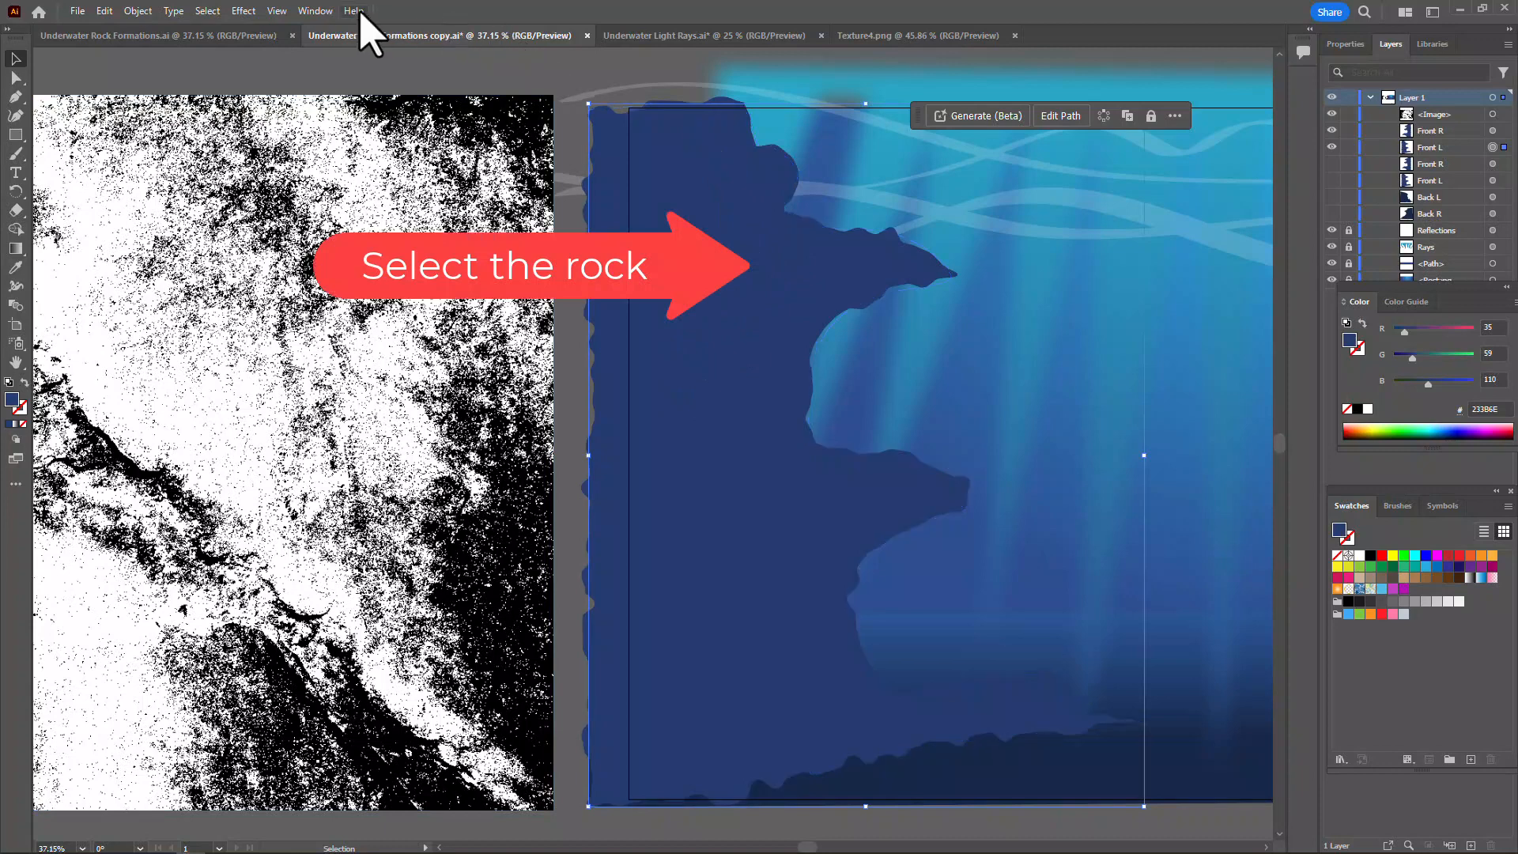
pyautogui.click(316, 11)
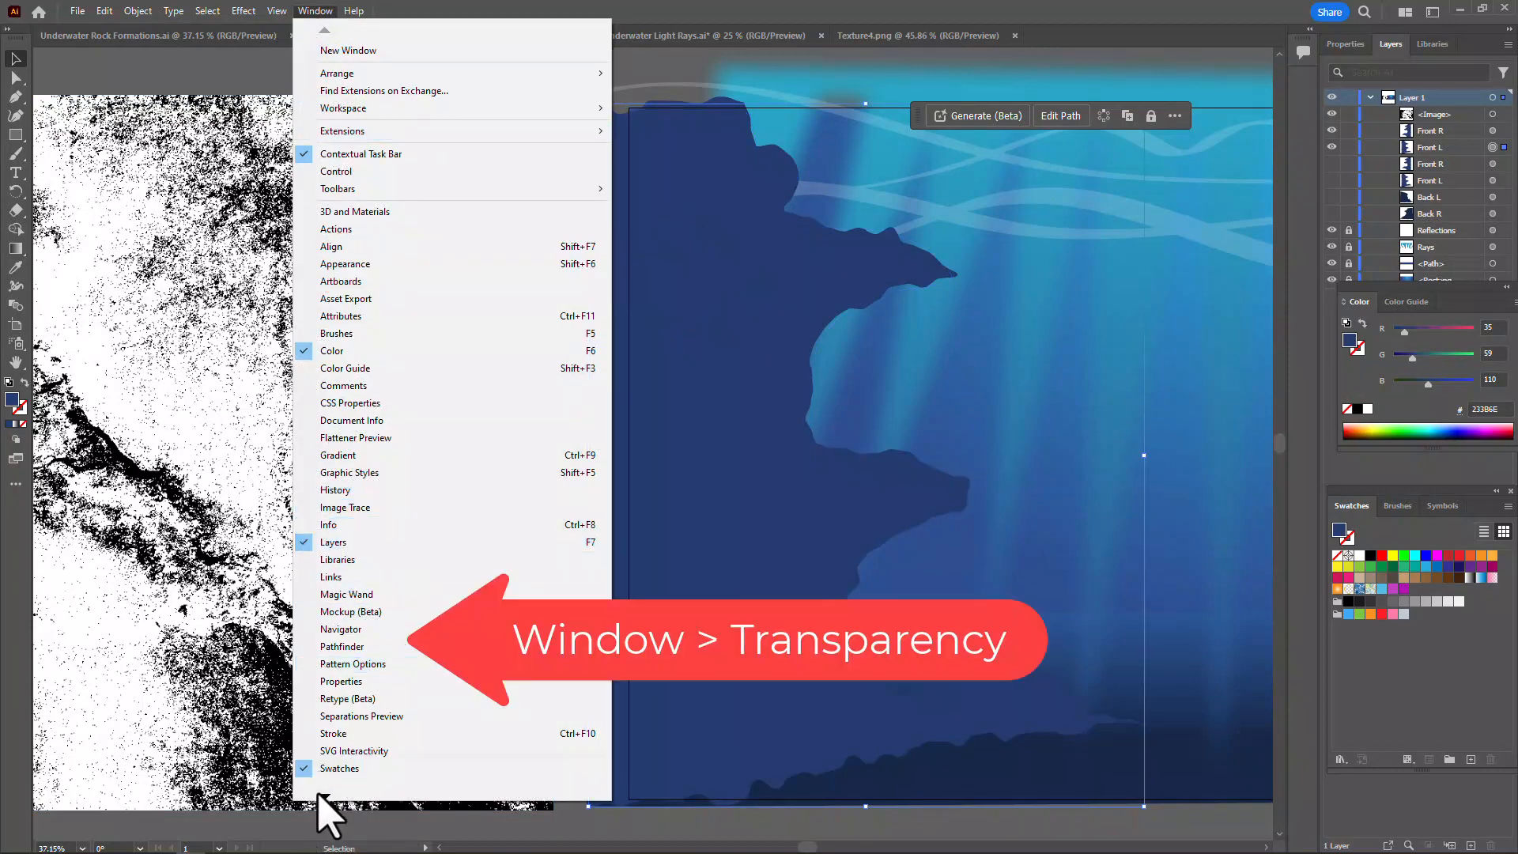
pyautogui.moveTo(323, 800)
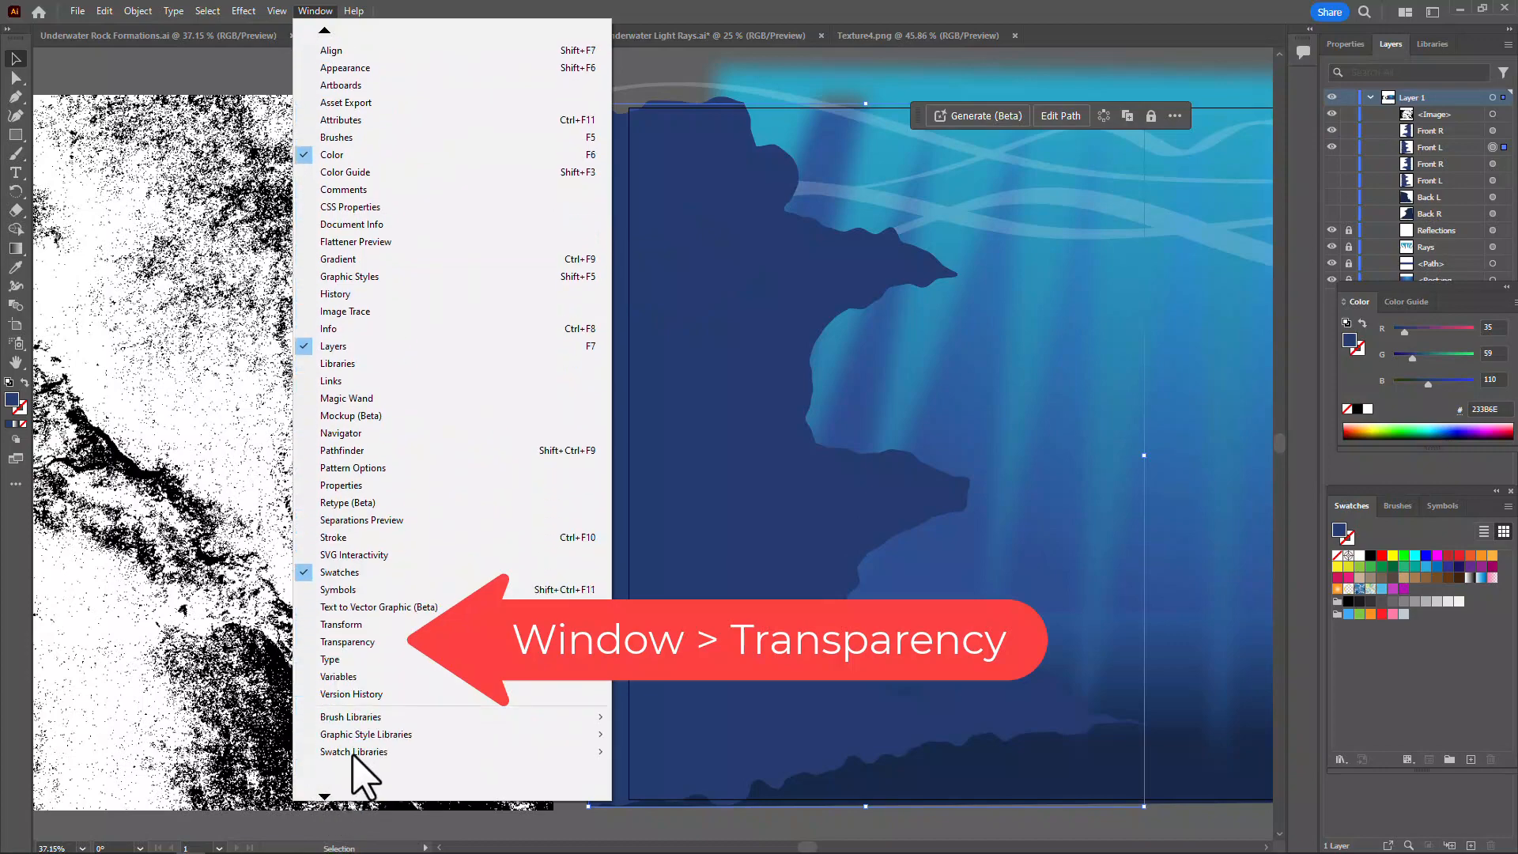
pyautogui.click(348, 643)
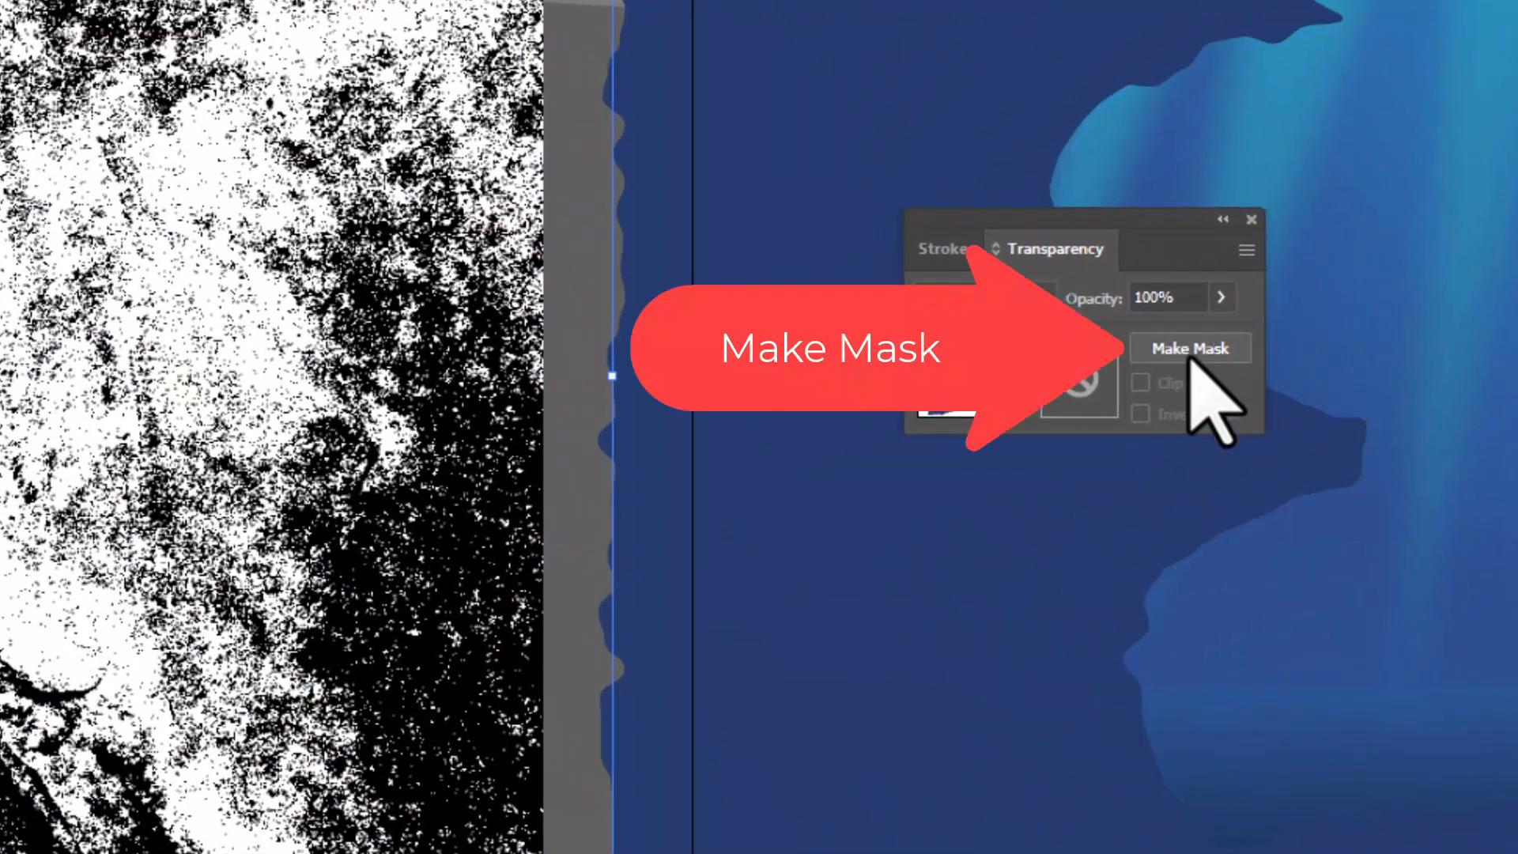
pyautogui.click(1191, 350)
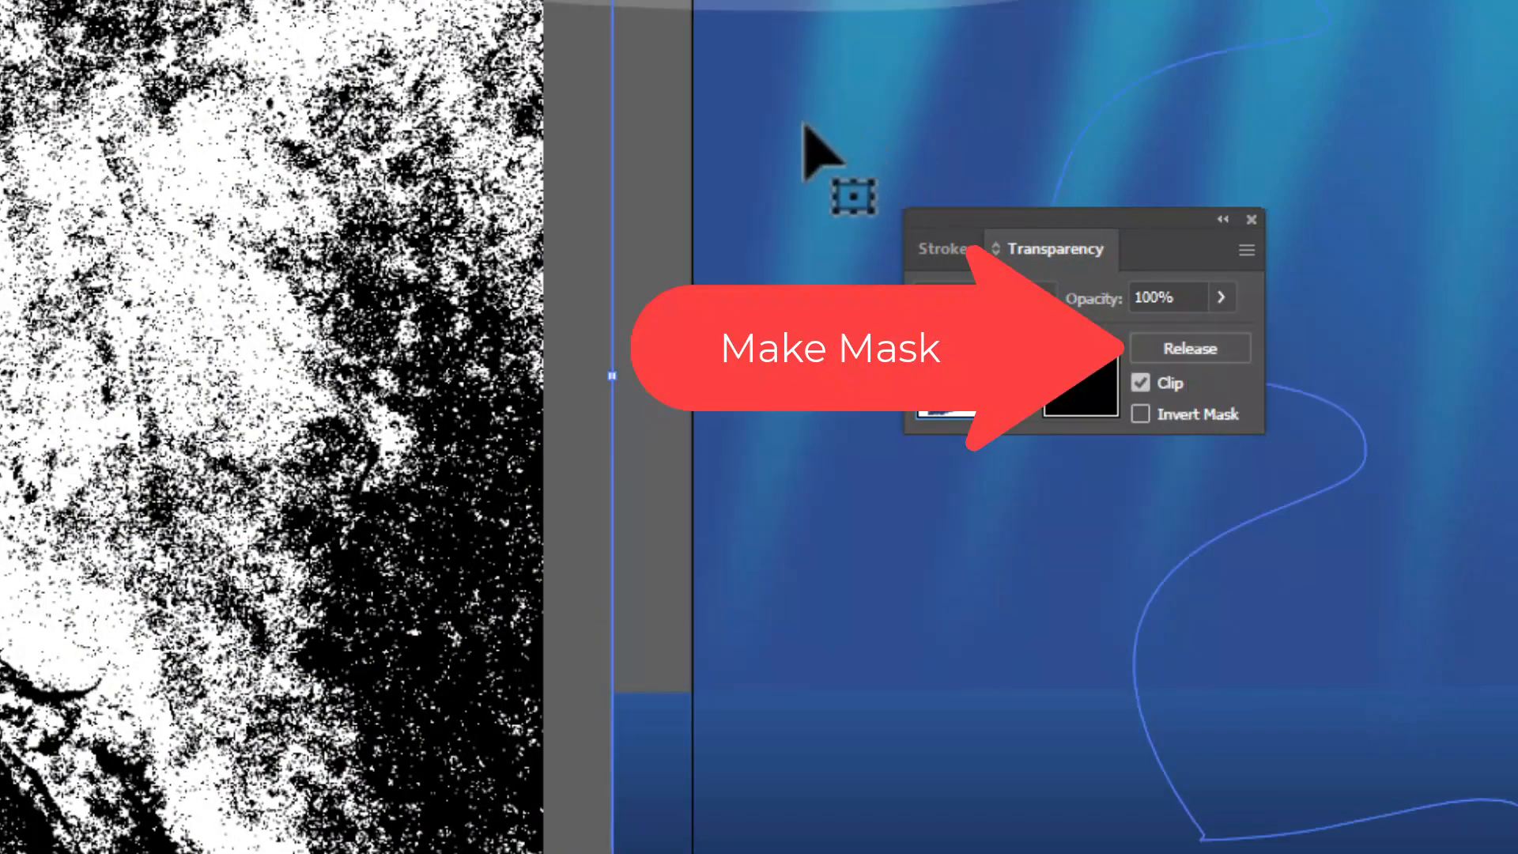
# Copy the texture into the front left rock's opacity mask, position it over the rock, and return to editing the artwork
pyautogui.click(122, 143)
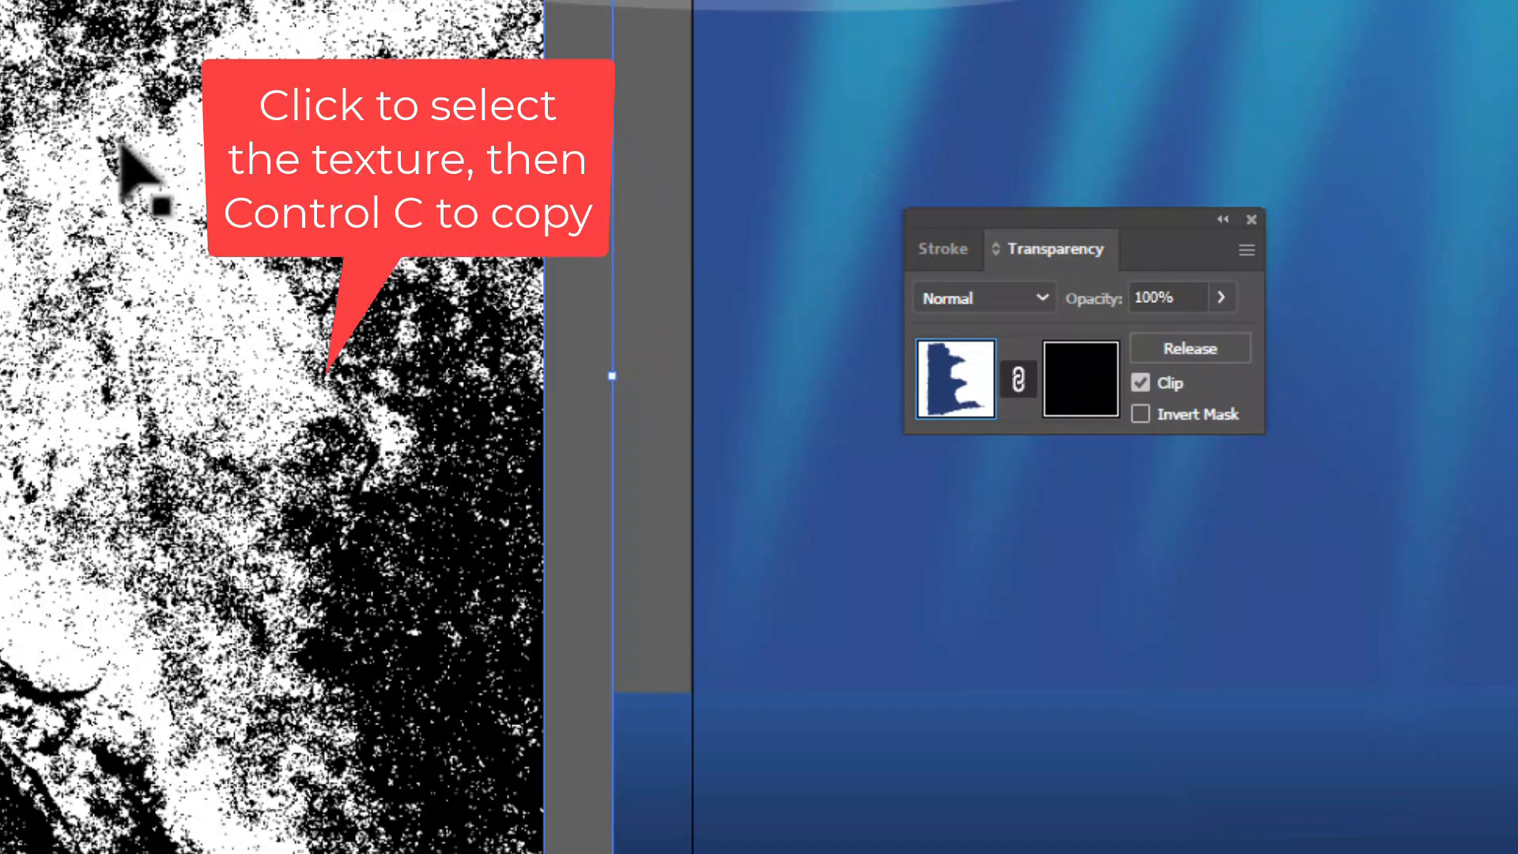
pyautogui.click(120, 144)
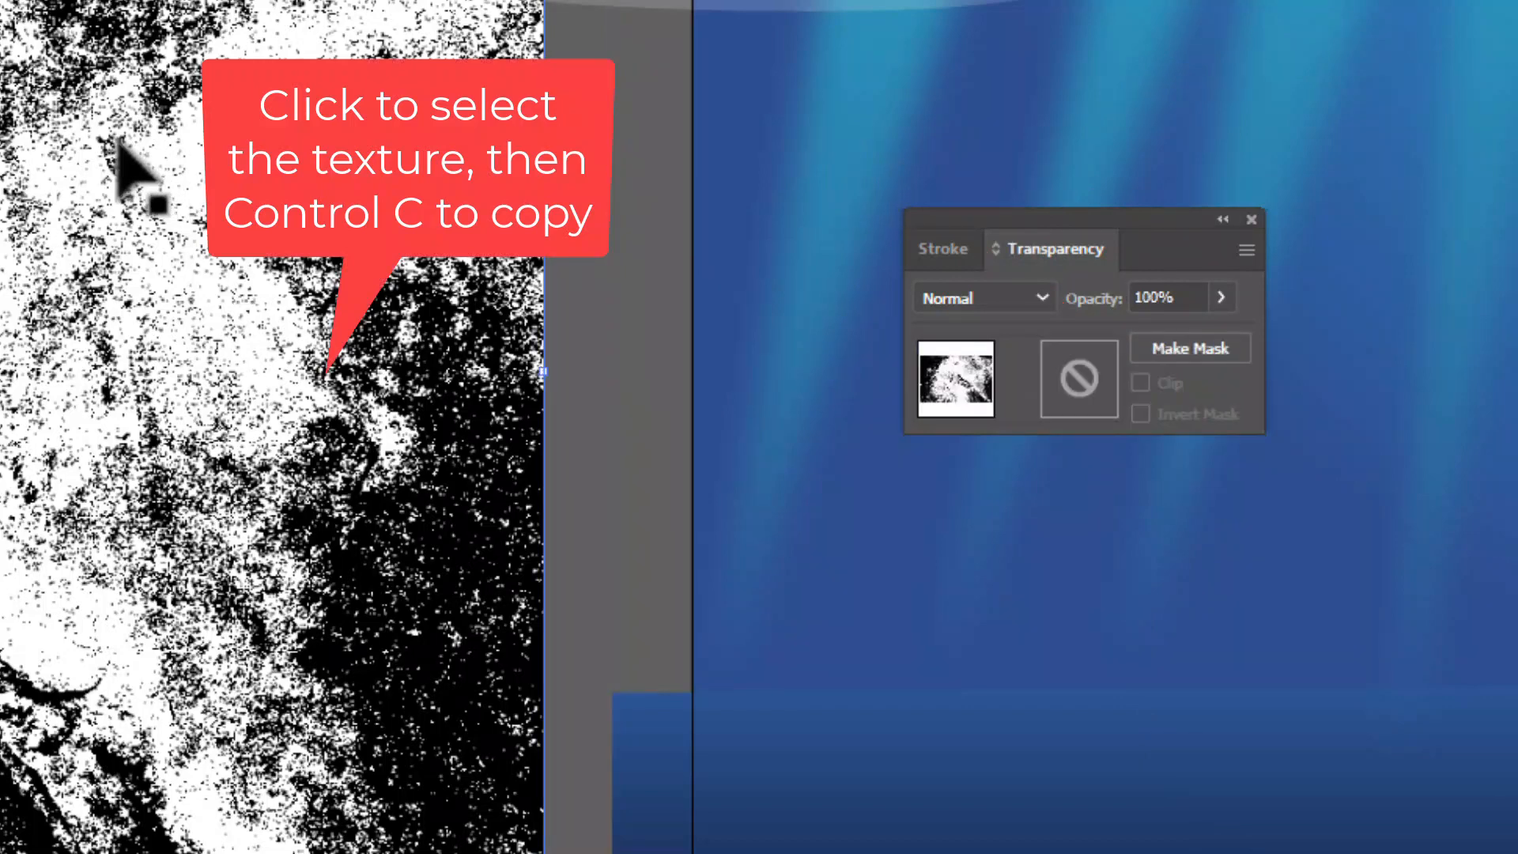
pyautogui.click(893, 24)
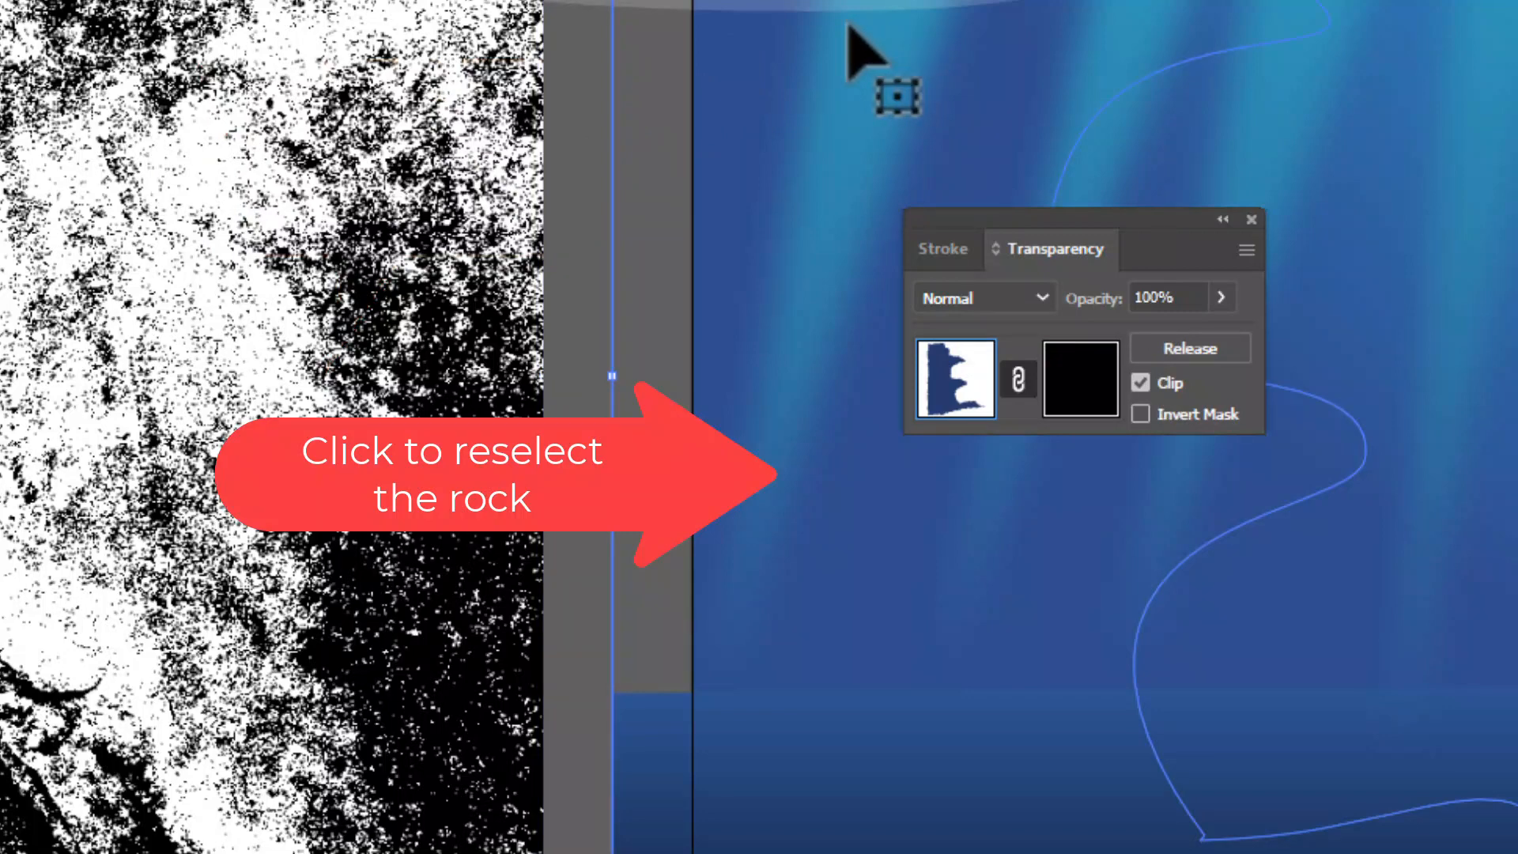
pyautogui.click(1088, 382)
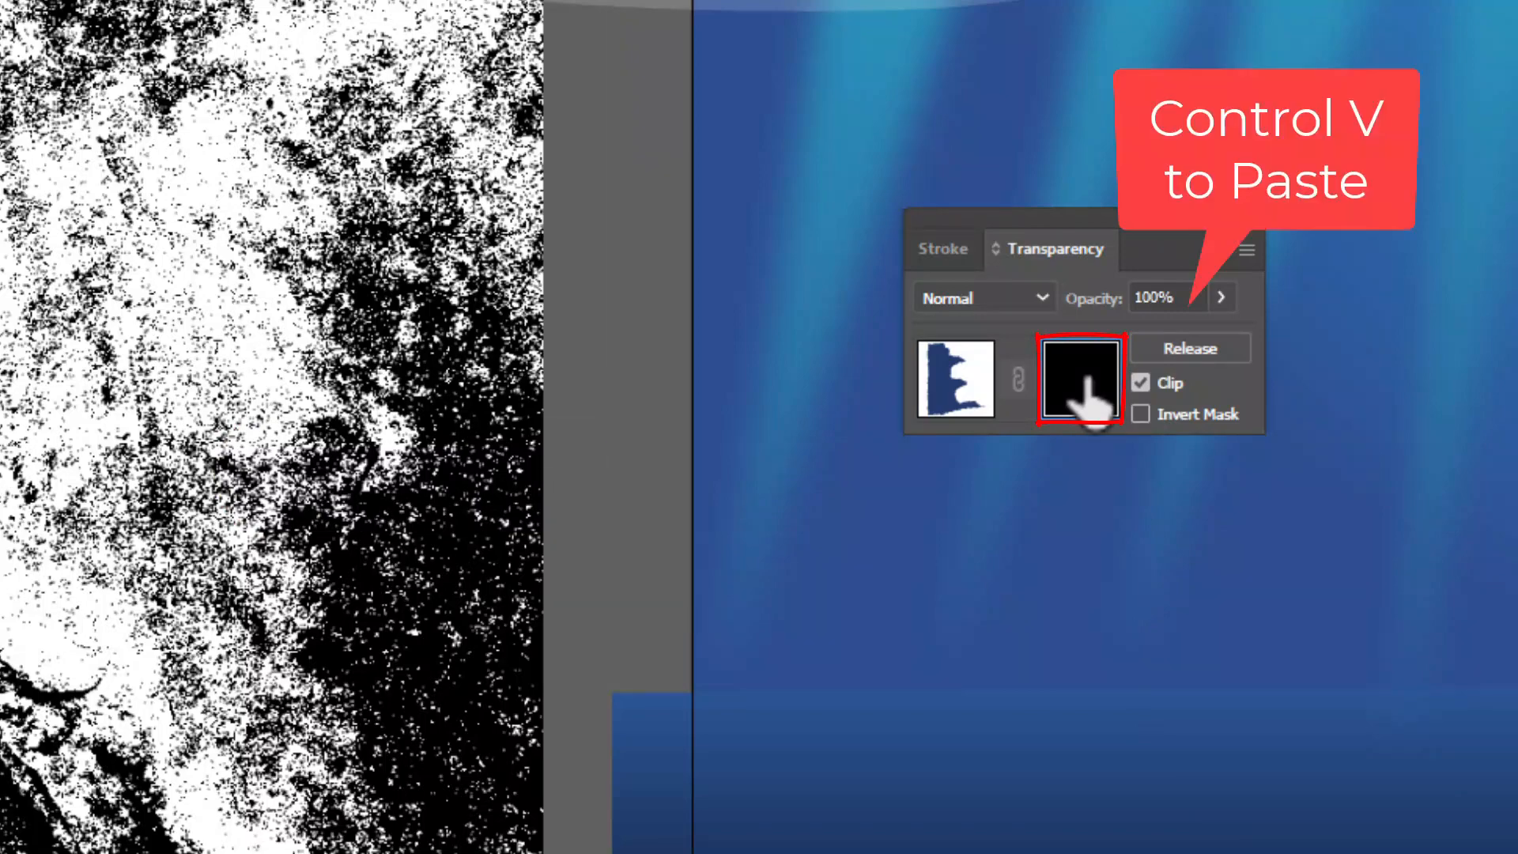
pyautogui.hotkey('ctrl', 'v')
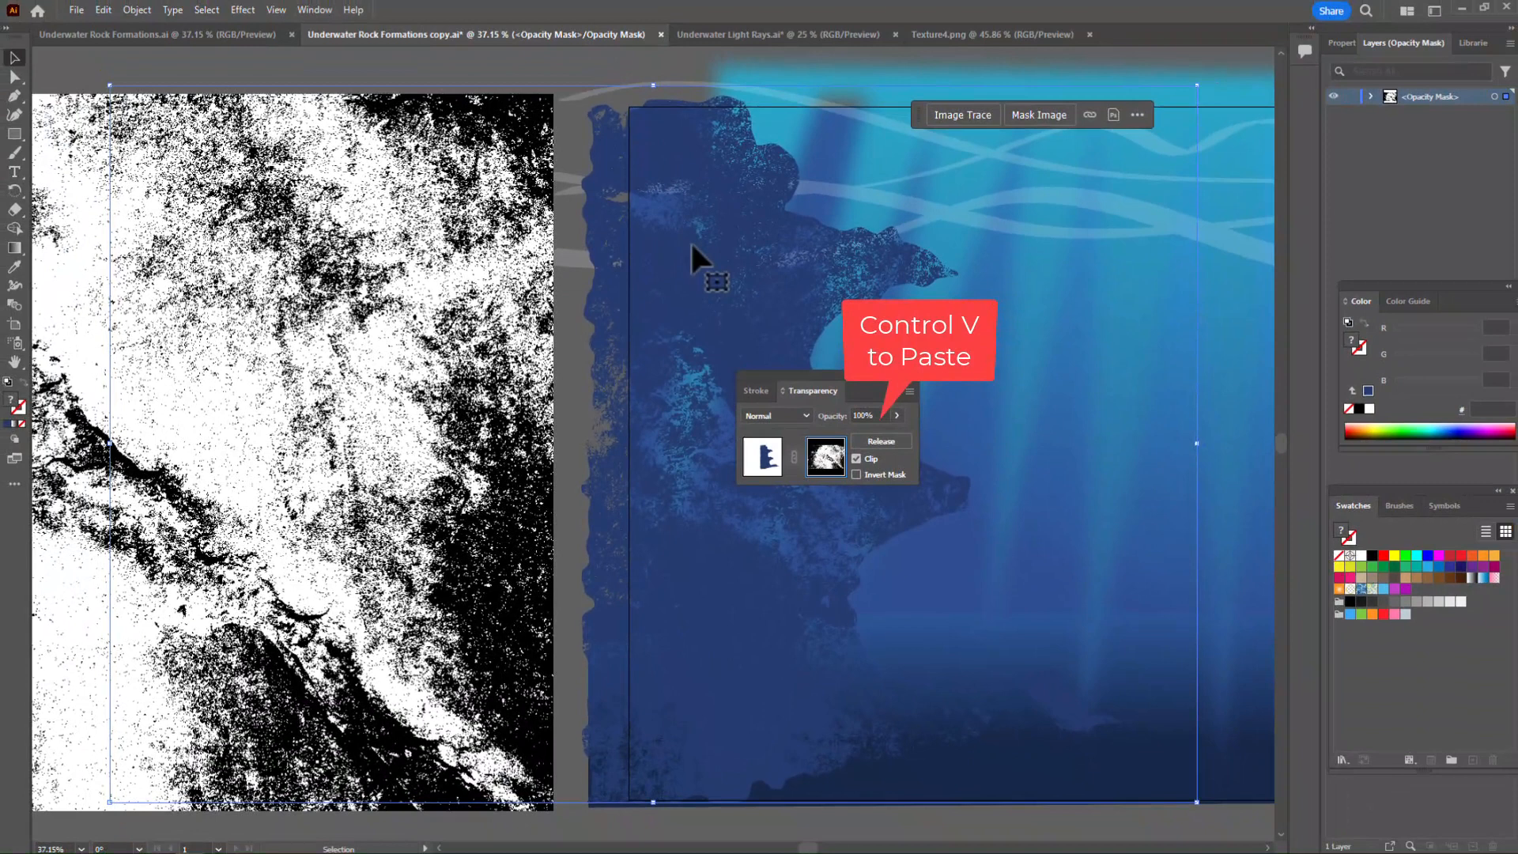
pyautogui.moveTo(732, 255)
pyautogui.mouseDown()
pyautogui.moveTo(843, 249)
pyautogui.moveTo(724, 243)
pyautogui.moveTo(684, 213)
pyautogui.moveTo(887, 249)
pyautogui.moveTo(827, 230)
pyautogui.moveTo(722, 244)
pyautogui.moveTo(759, 258)
pyautogui.moveTo(758, 245)
pyautogui.mouseUp()
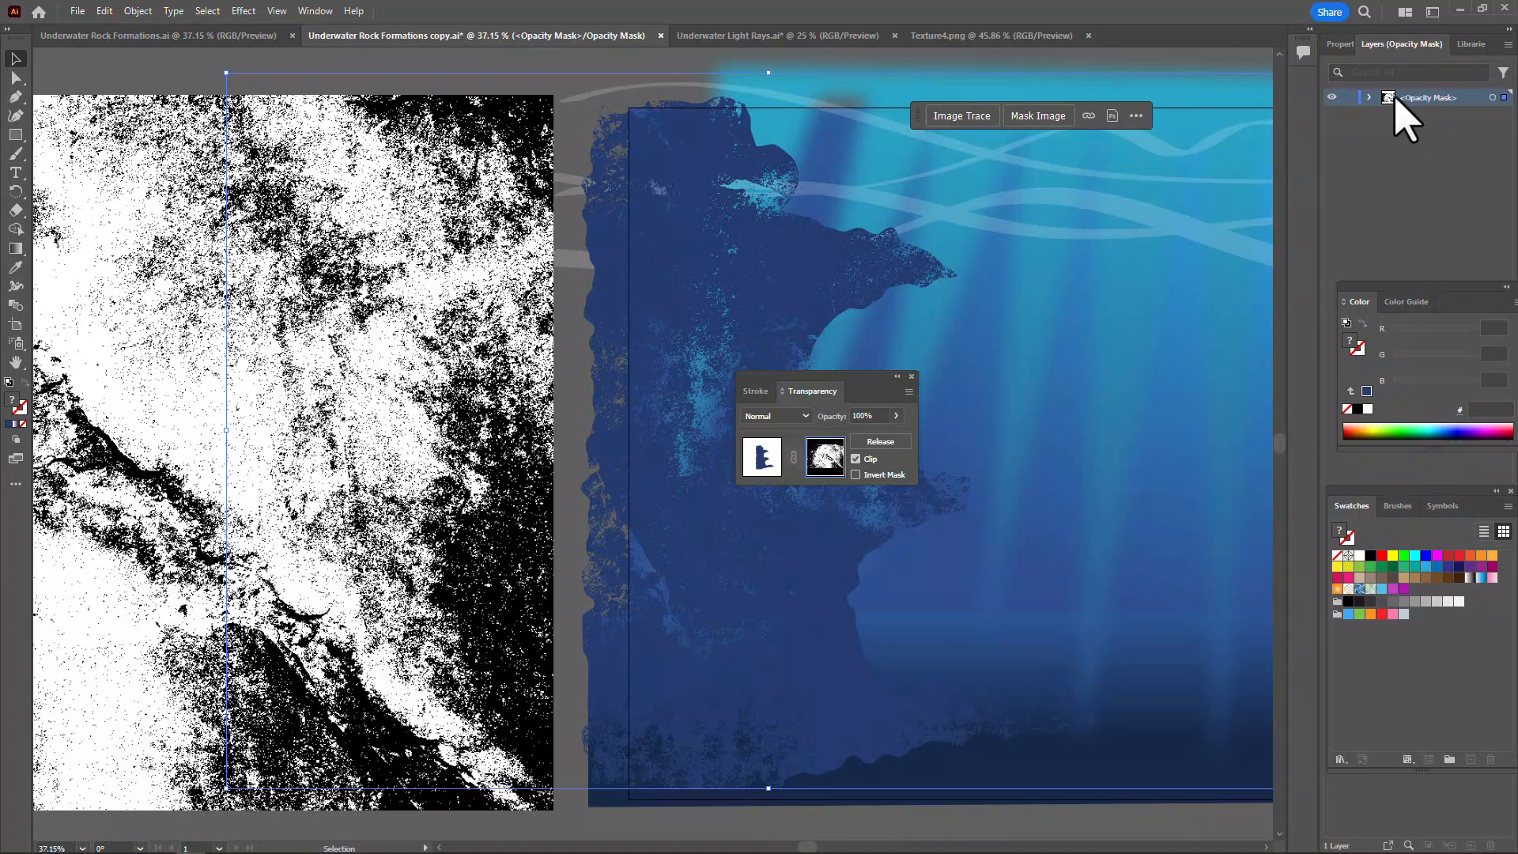
pyautogui.click(761, 459)
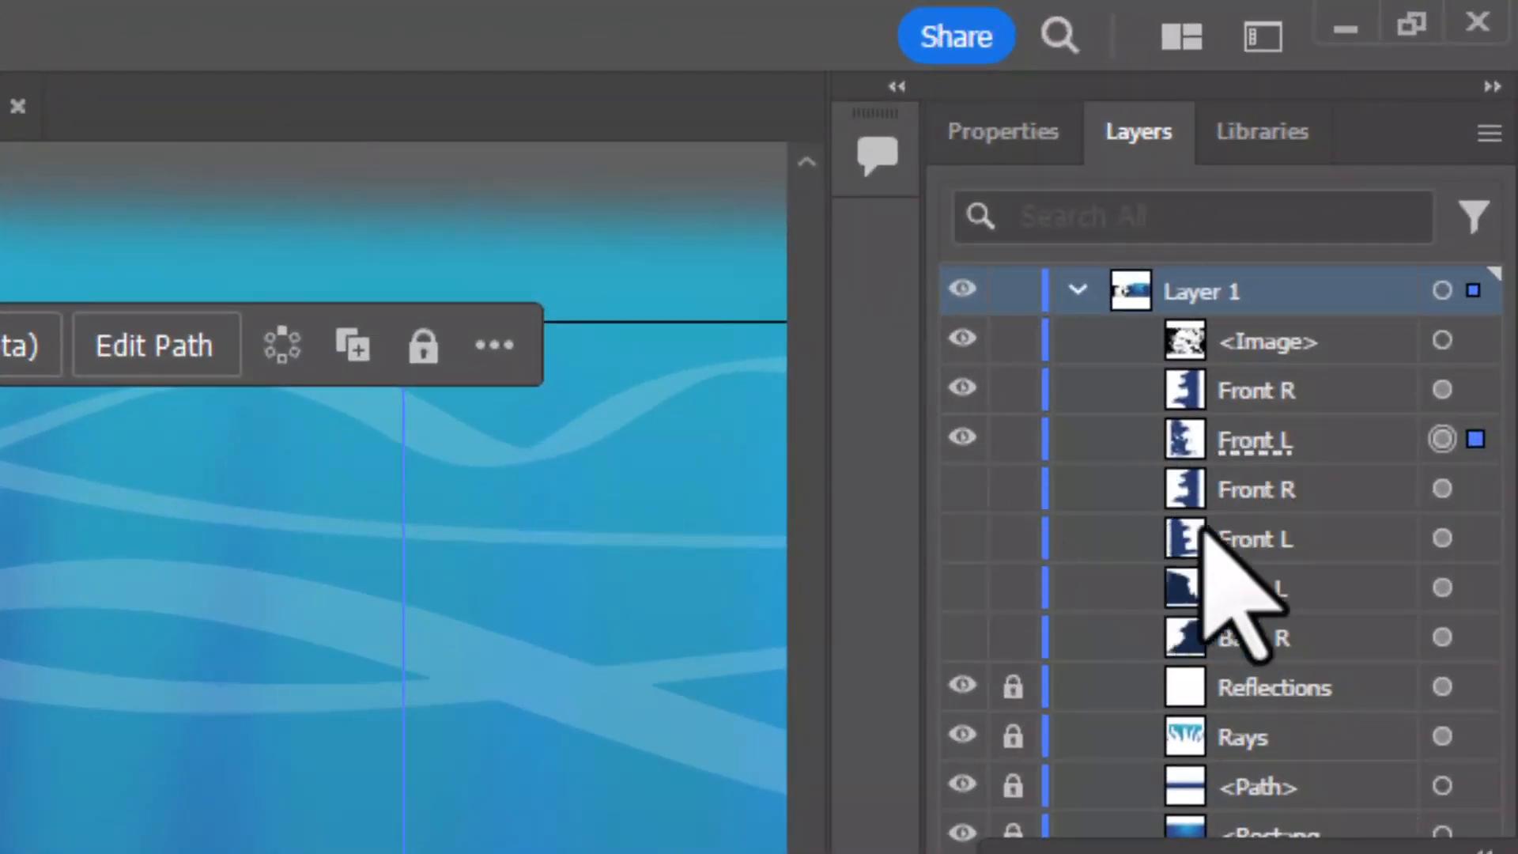
# Make the lower Front L duplicate visible and target it on its own
pyautogui.click(1336, 543)
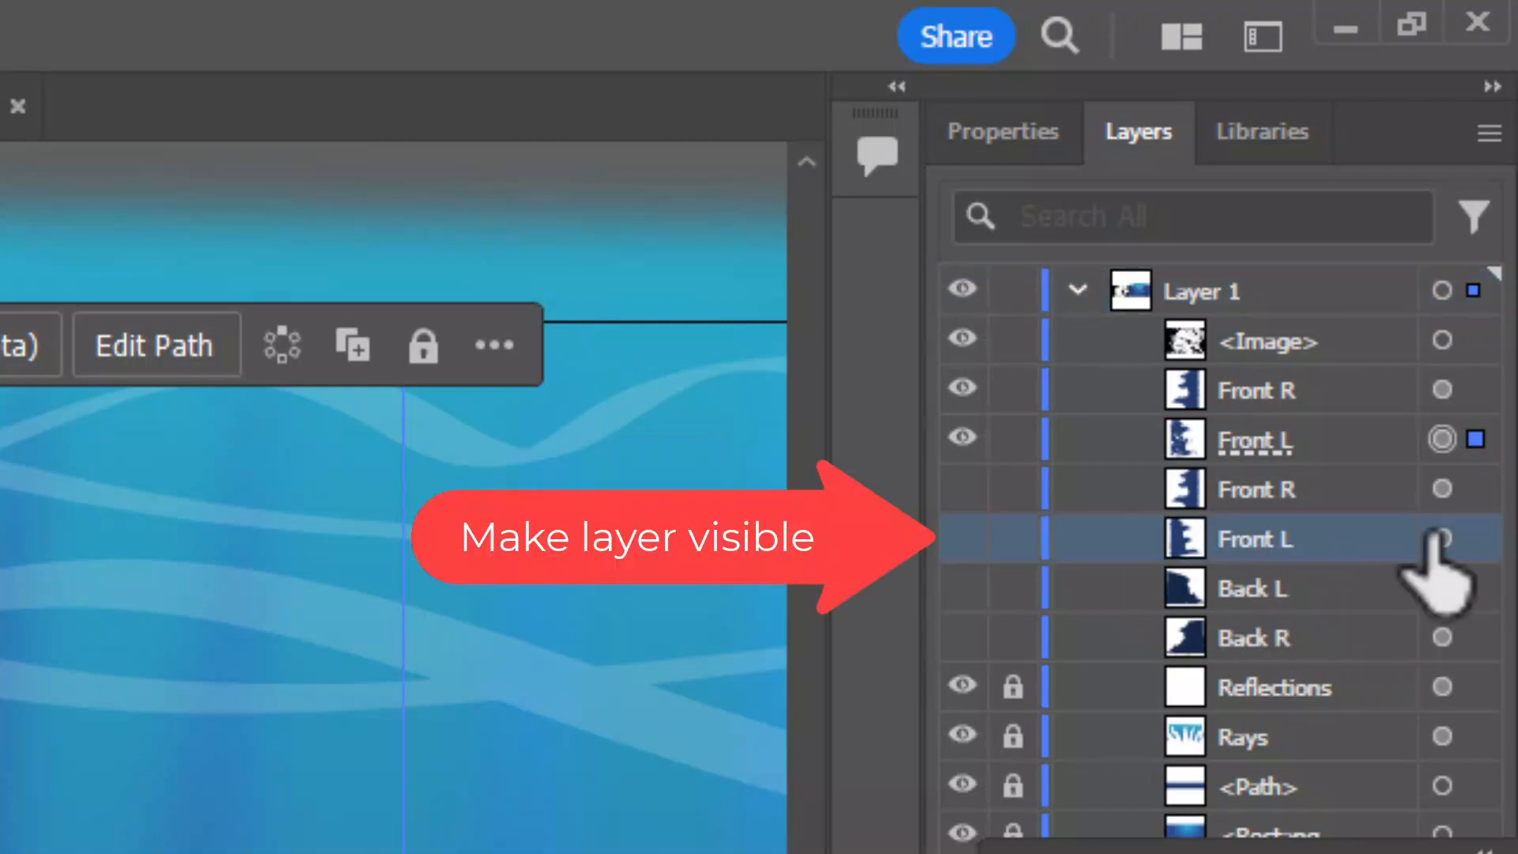
pyautogui.click(962, 538)
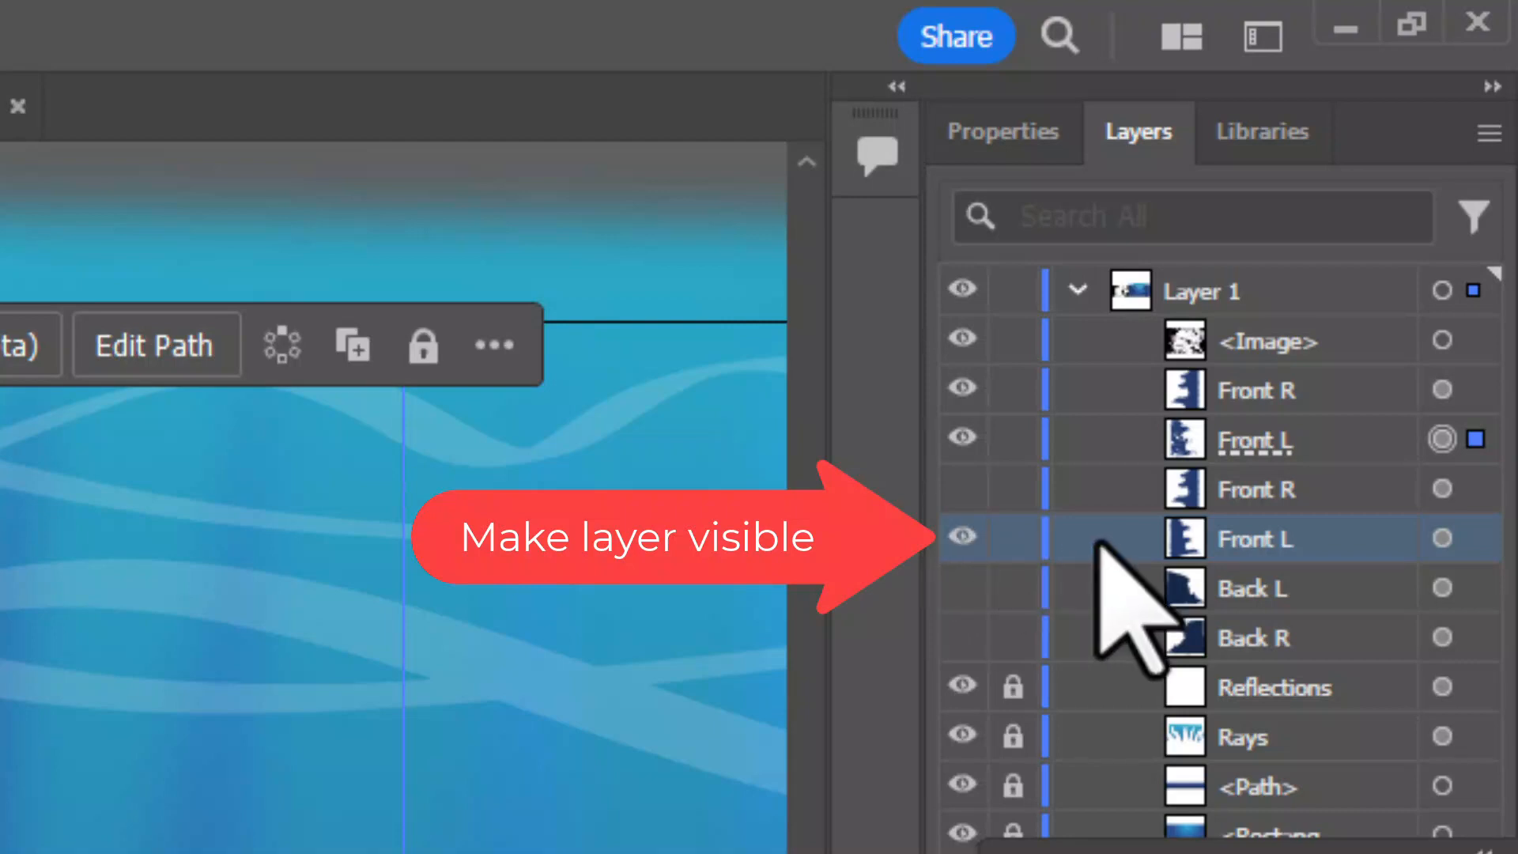
pyautogui.click(1442, 540)
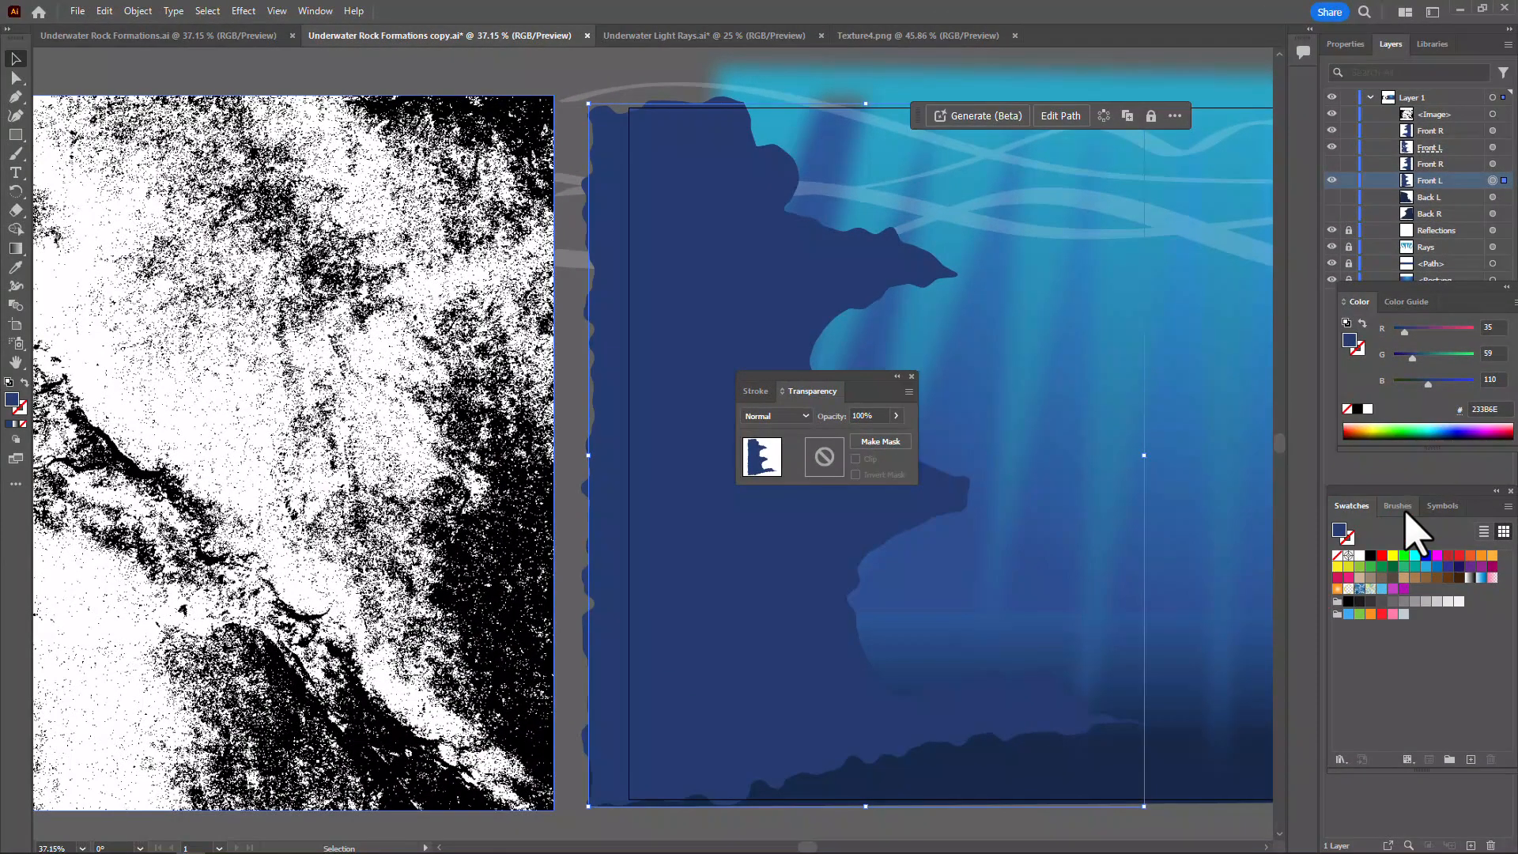
# Try several dark blue Color Guide shades on the lower Front L rock and recolor it a very dark navy that enhances the texture
pyautogui.click(1404, 303)
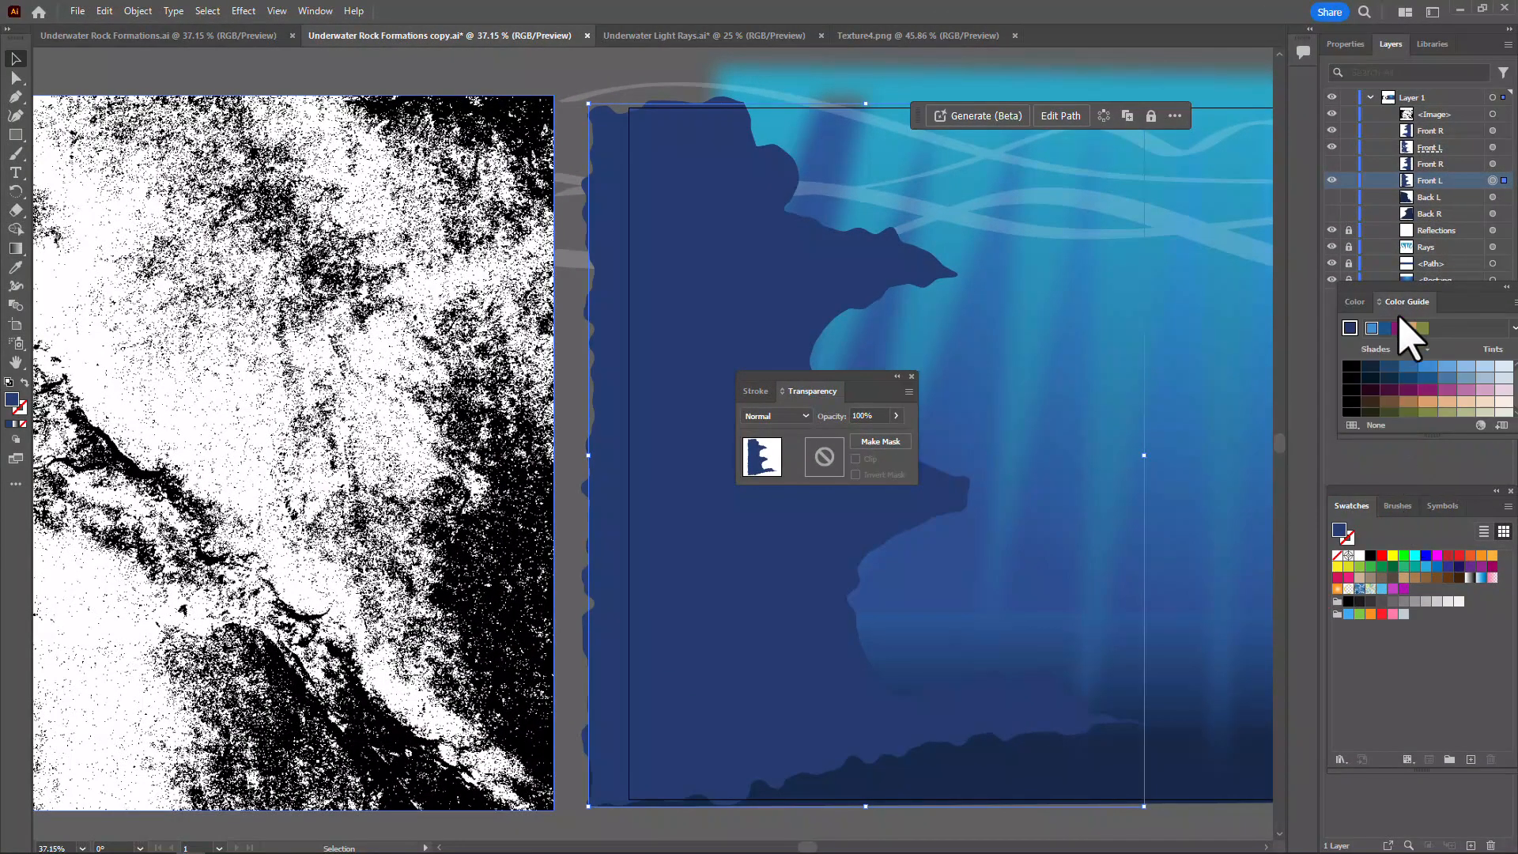
pyautogui.click(1390, 378)
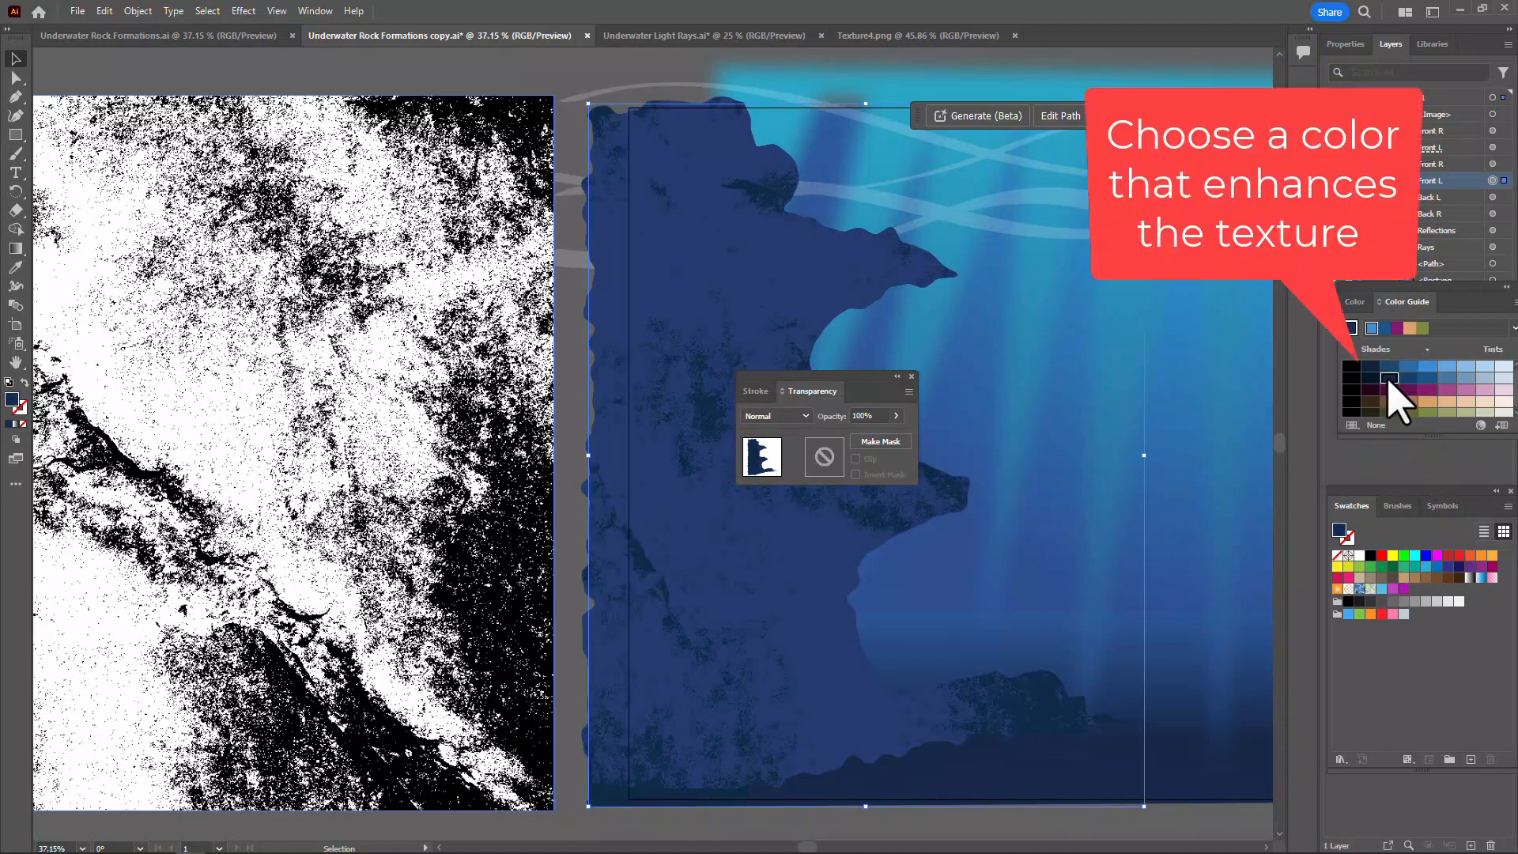
pyautogui.click(1388, 368)
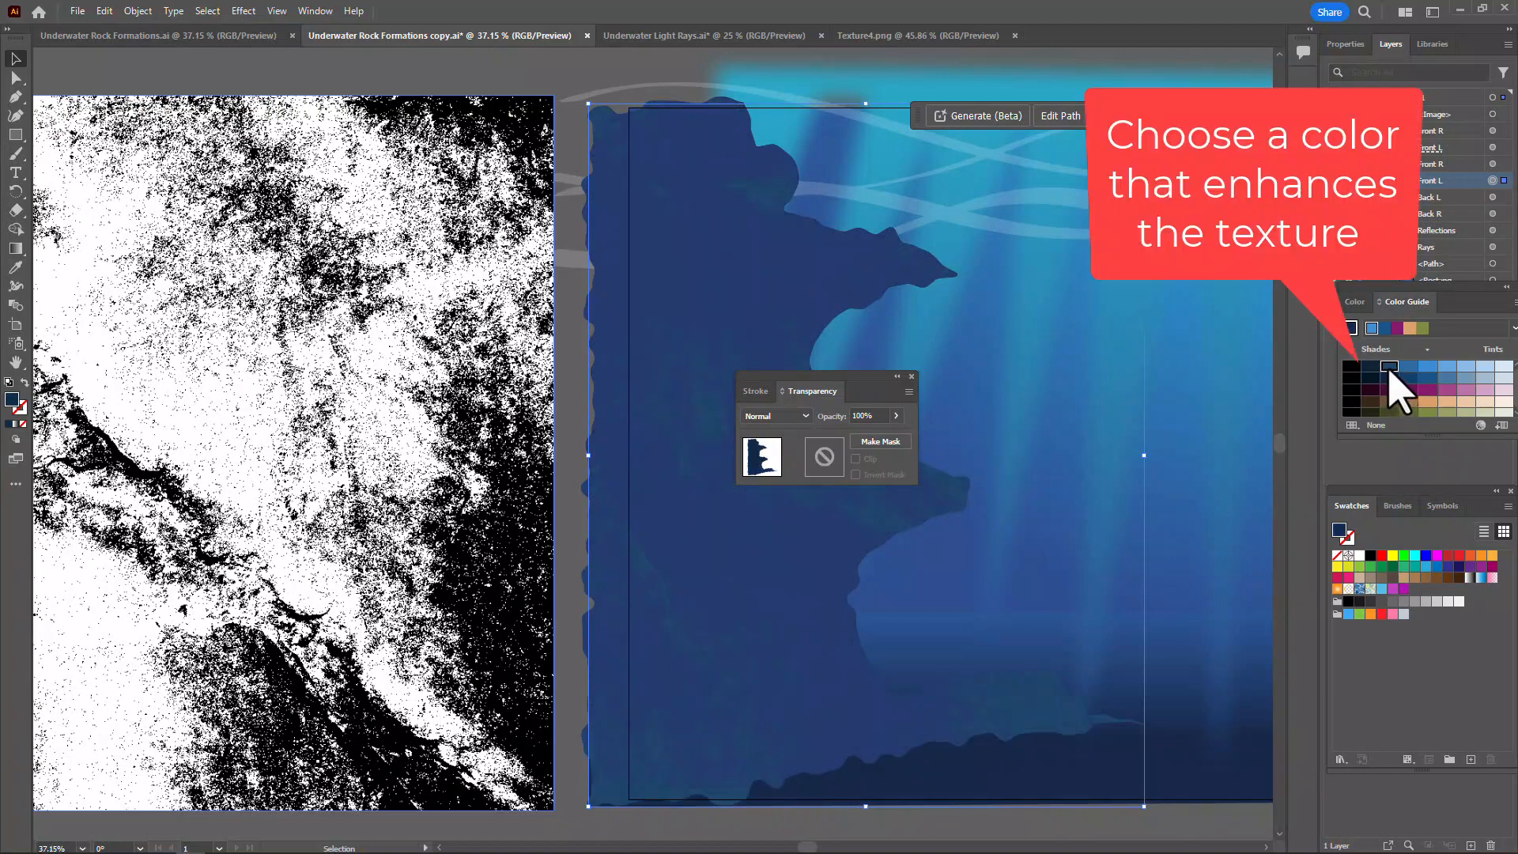
pyautogui.click(1408, 367)
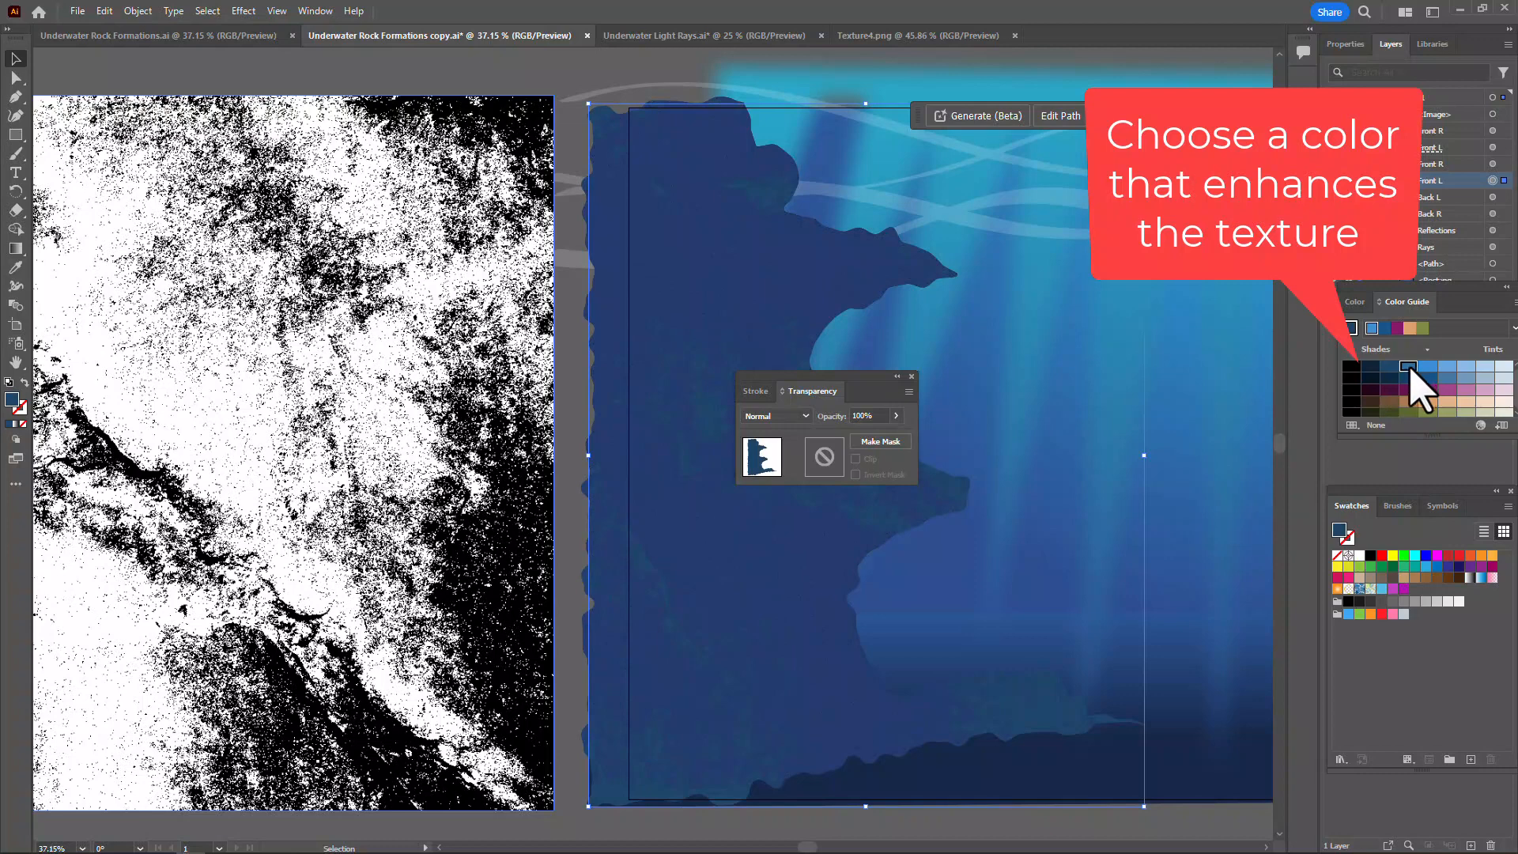
pyautogui.click(1409, 381)
pyautogui.click(1390, 380)
pyautogui.click(1372, 380)
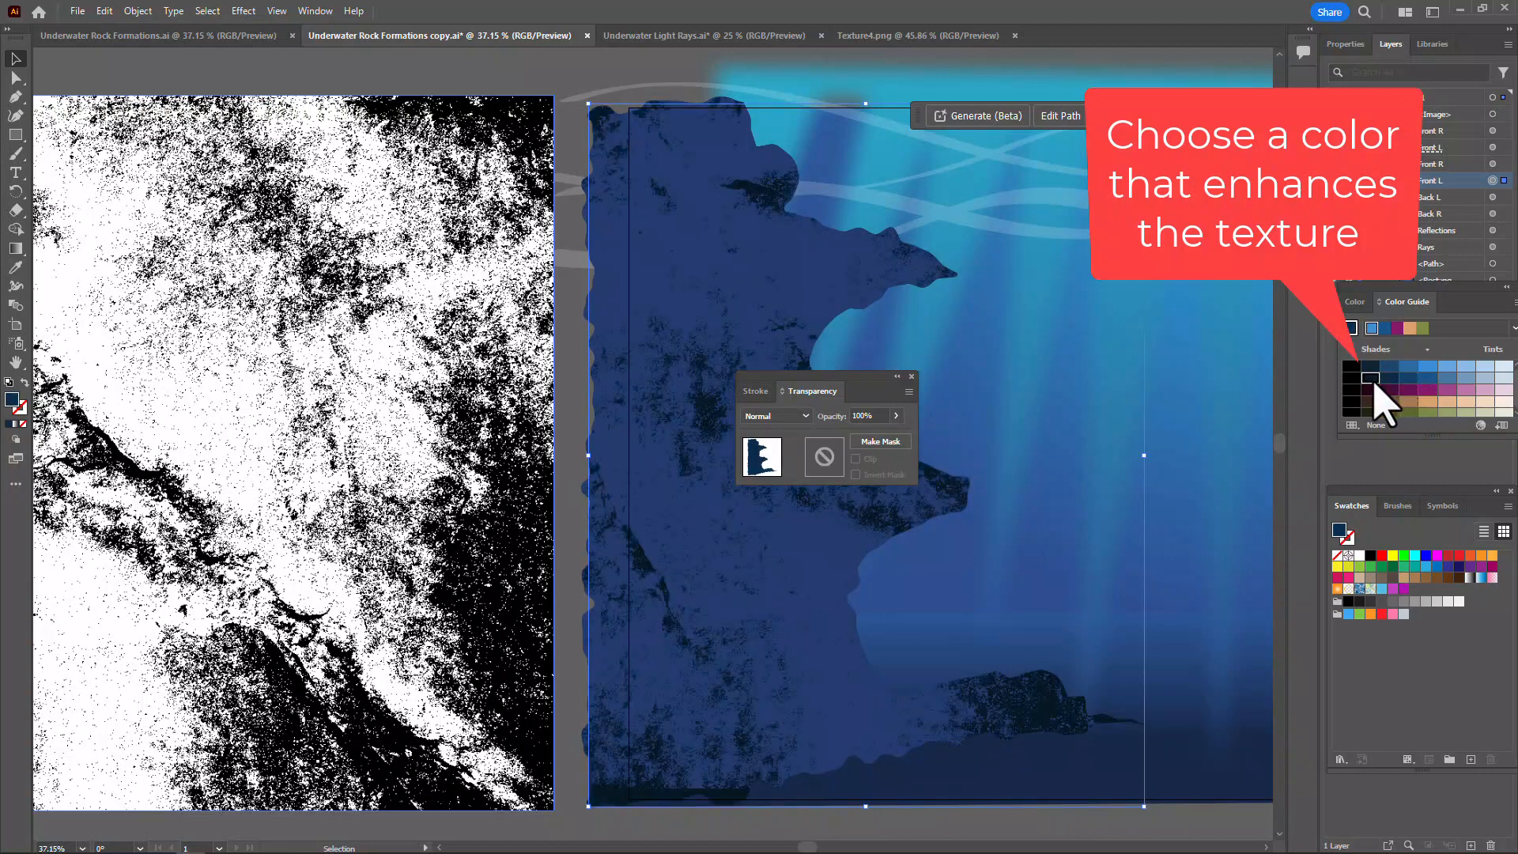
pyautogui.click(1390, 379)
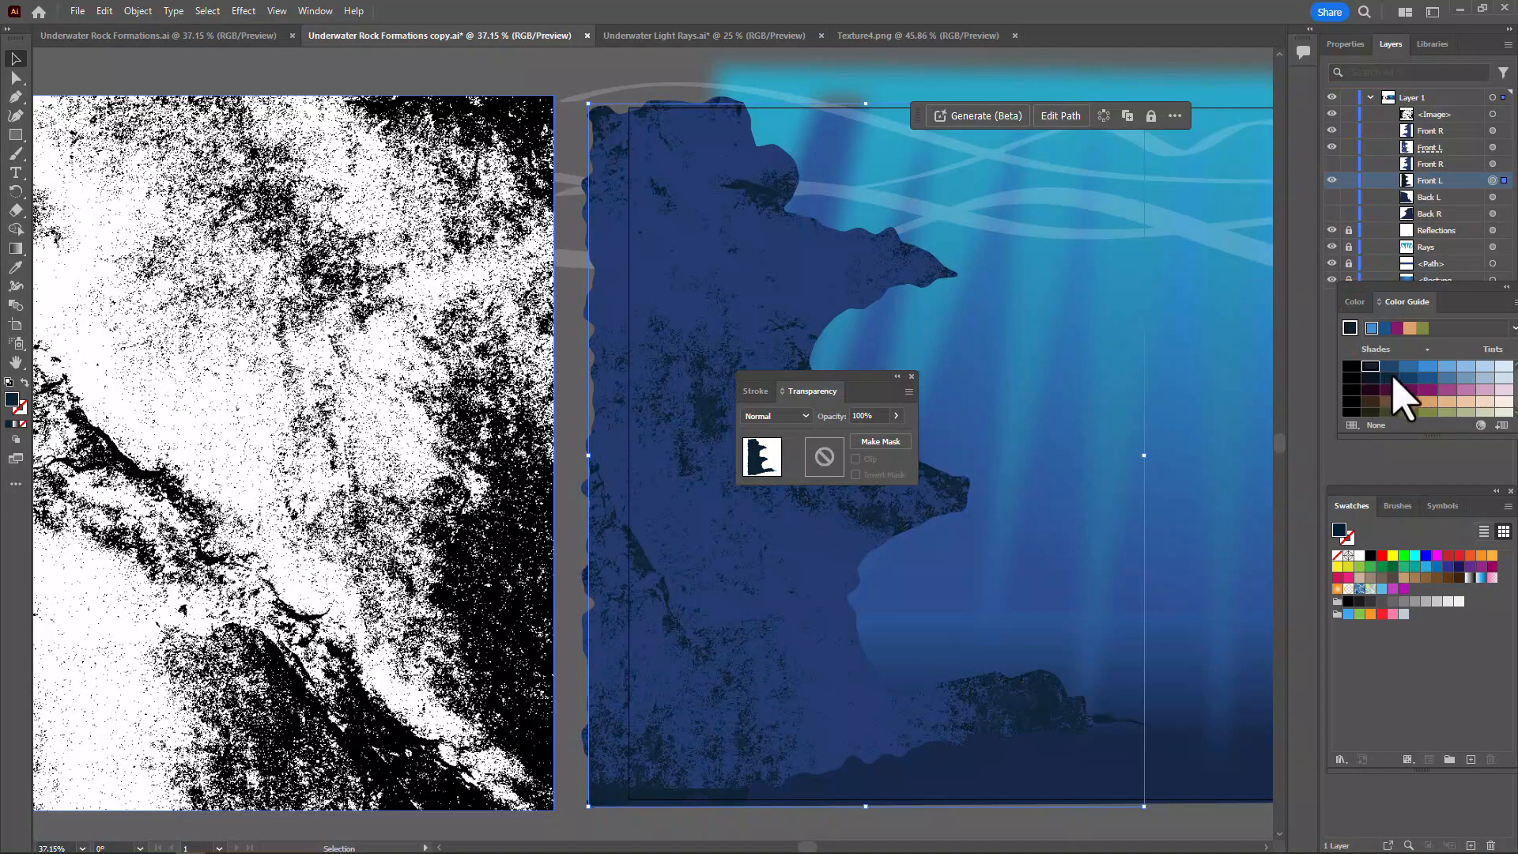